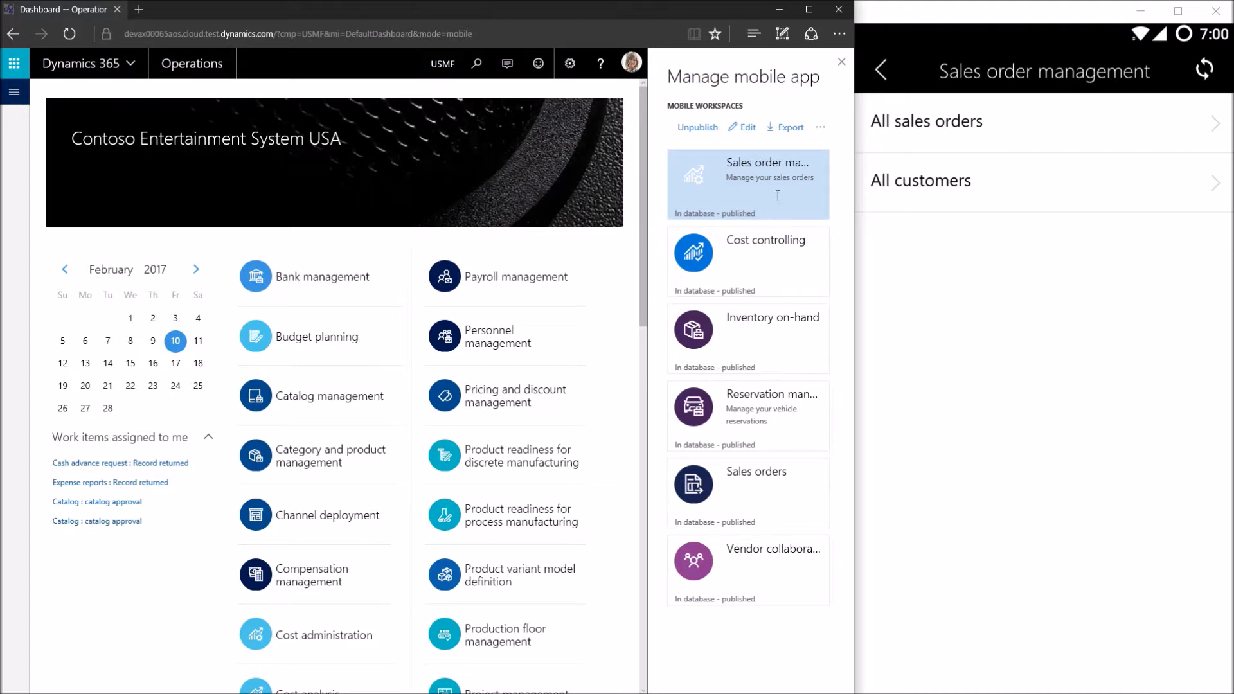
Open the Sales order details page of the Sales order management mobile workspace for editing.
{"action": "left_click", "coordinate": [748, 127]}
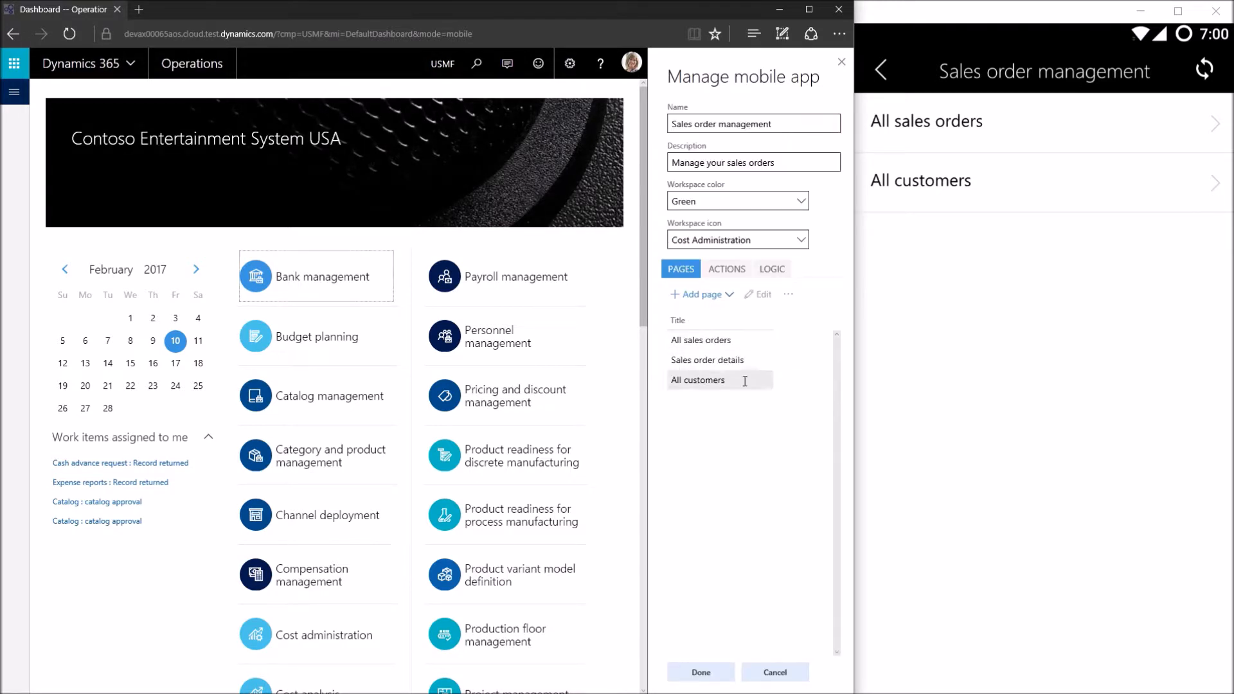
{"action": "left_click", "coordinate": [742, 360]}
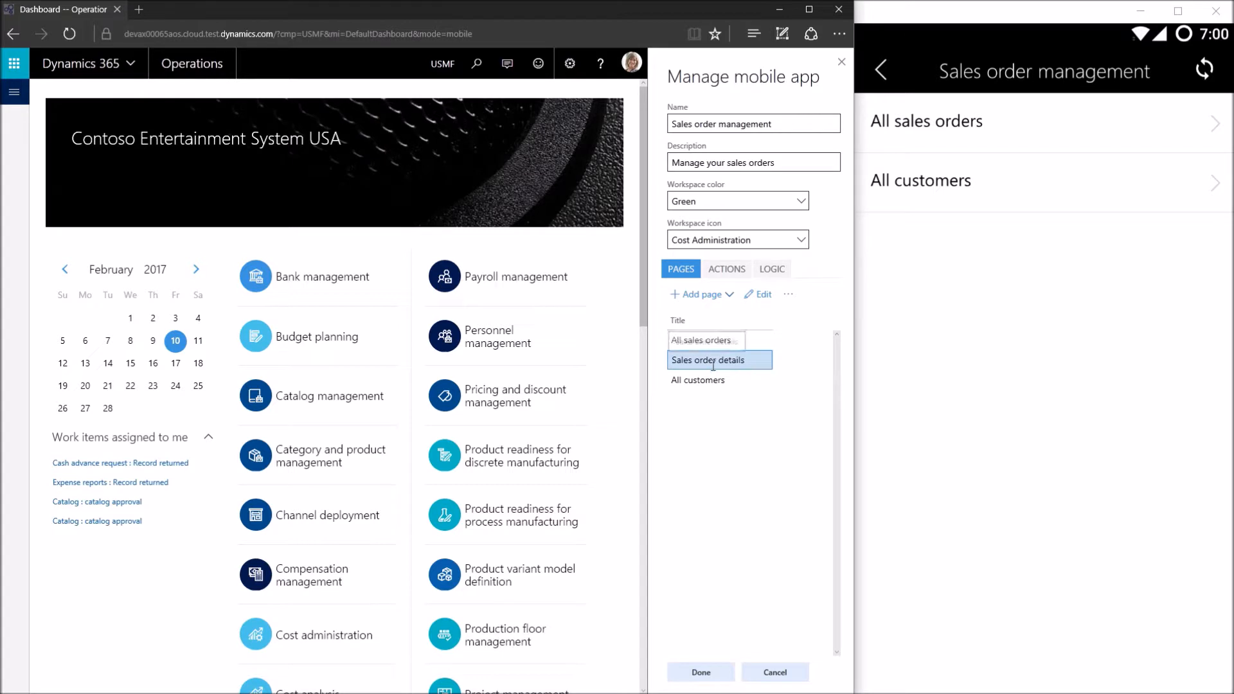
{"action": "left_click", "coordinate": [760, 294]}
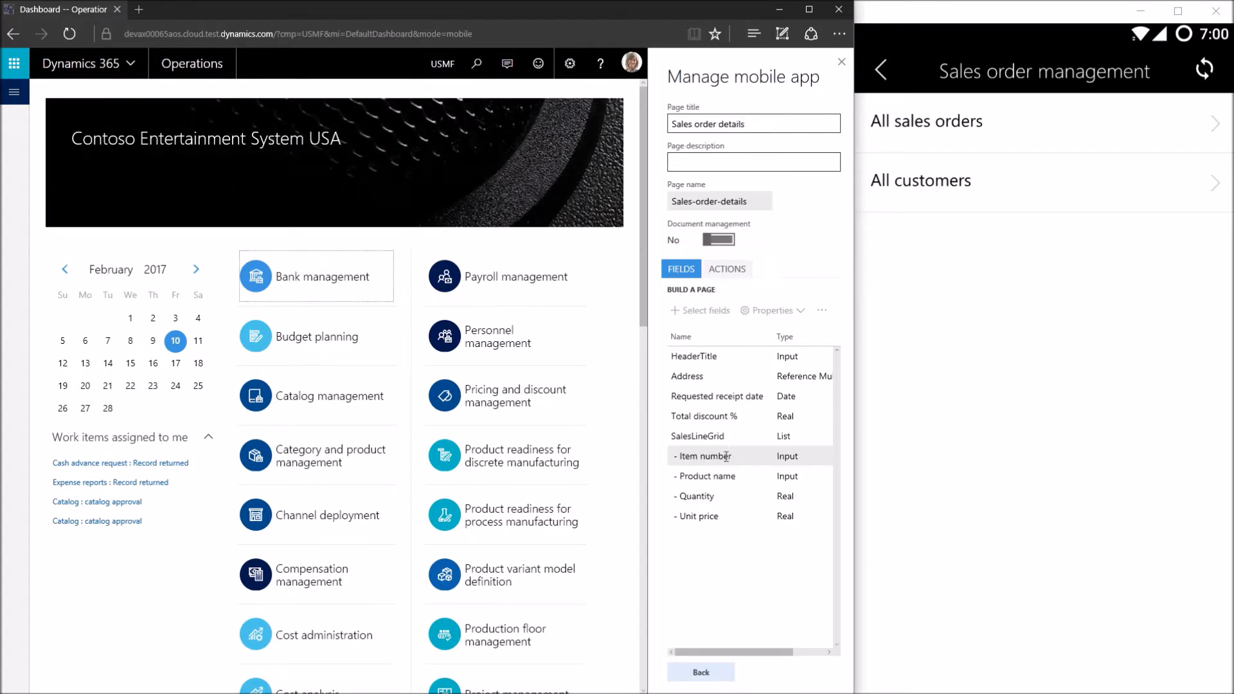
Add an action titled "Add line" to the Sales order details page.
{"action": "left_click", "coordinate": [728, 269]}
{"action": "left_click", "coordinate": [719, 294]}
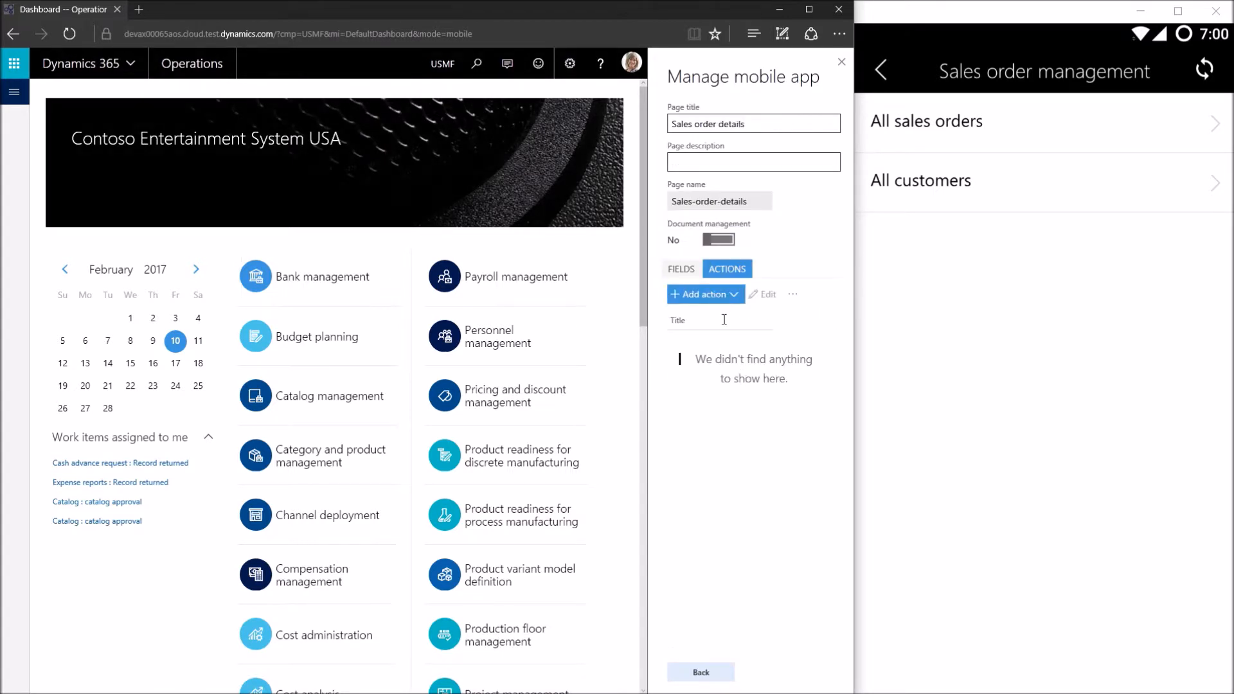
{"action": "type", "text": "Add line"}
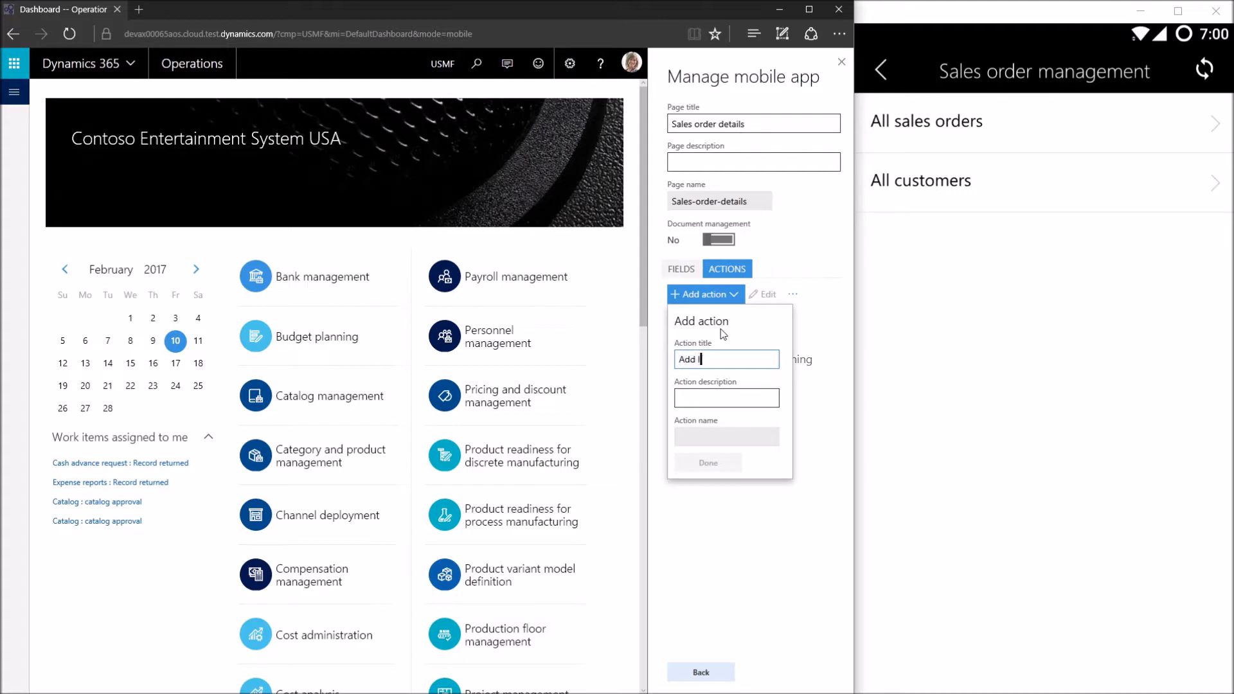
{"action": "key", "text": "Tab"}
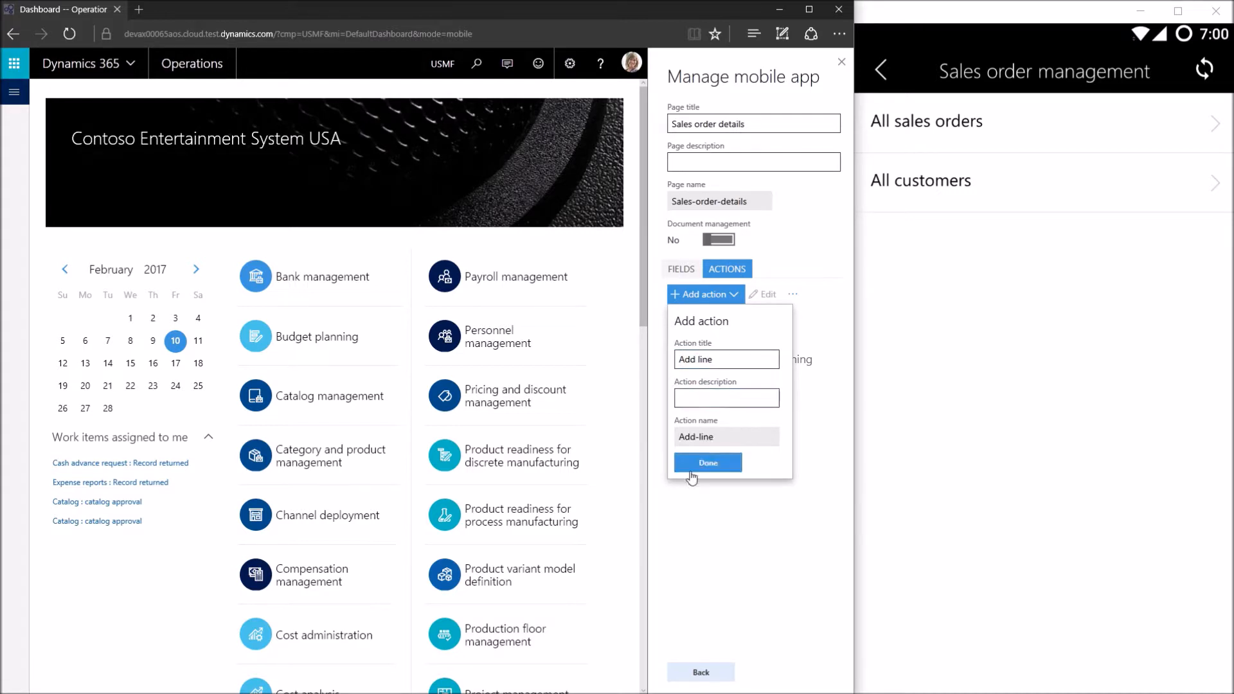
{"action": "left_click", "coordinate": [693, 473]}
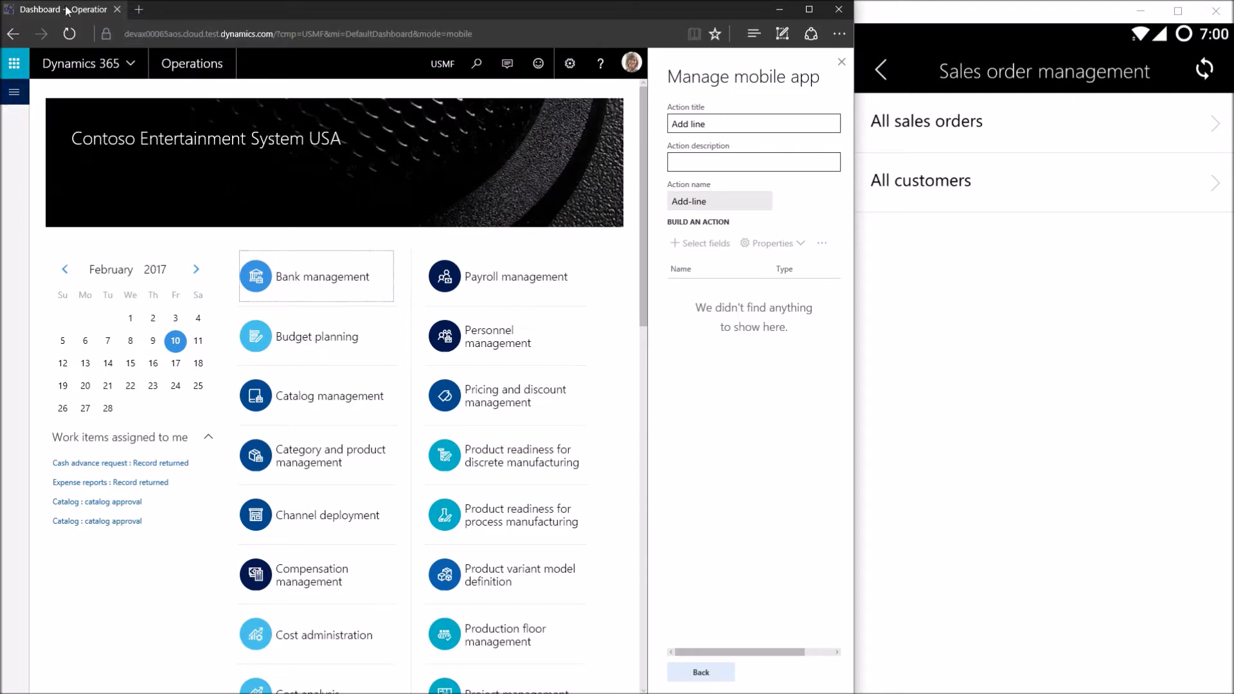
Start field selection for the action from All sales orders and open the last listed Contoso Retail San Diego order.
{"action": "left_click", "coordinate": [7, 96]}
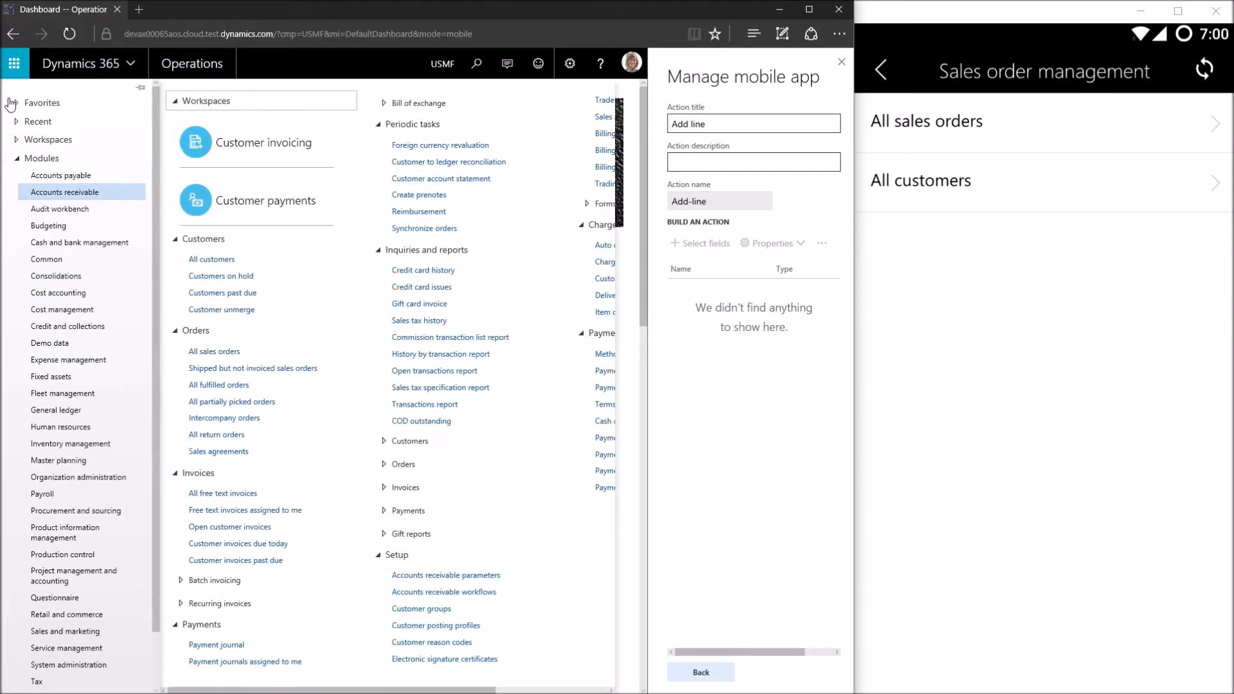
{"action": "left_click", "coordinate": [216, 352]}
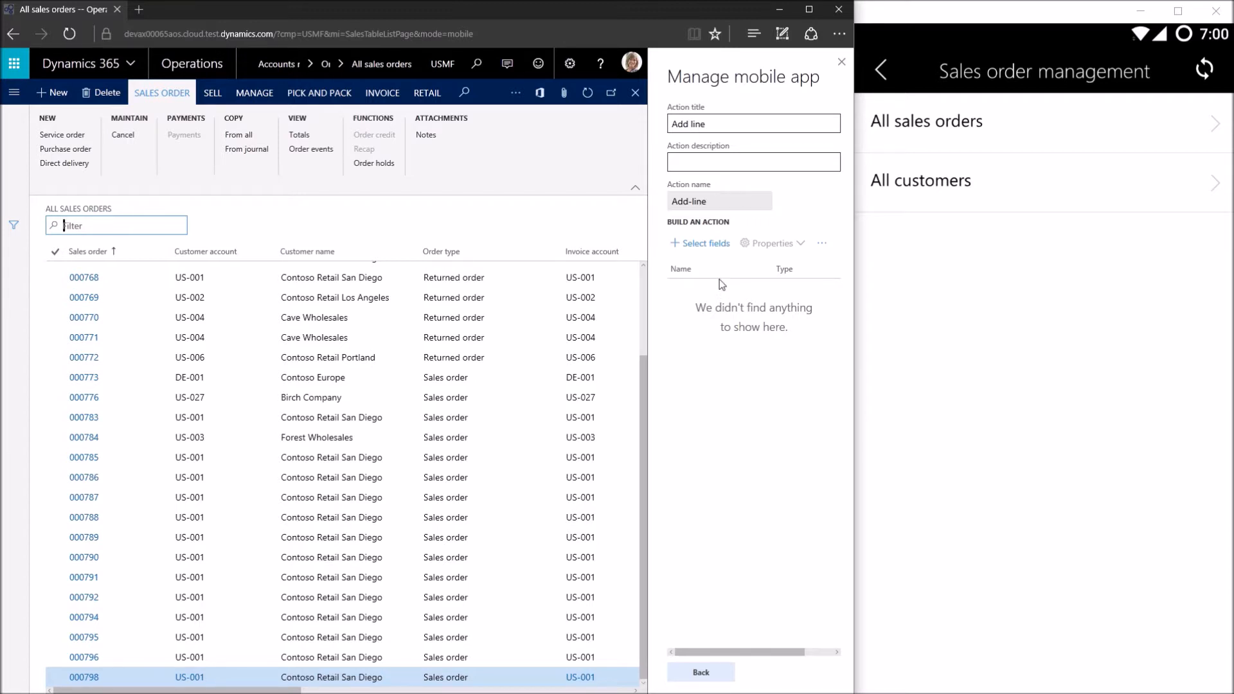
{"action": "left_click", "coordinate": [712, 244]}
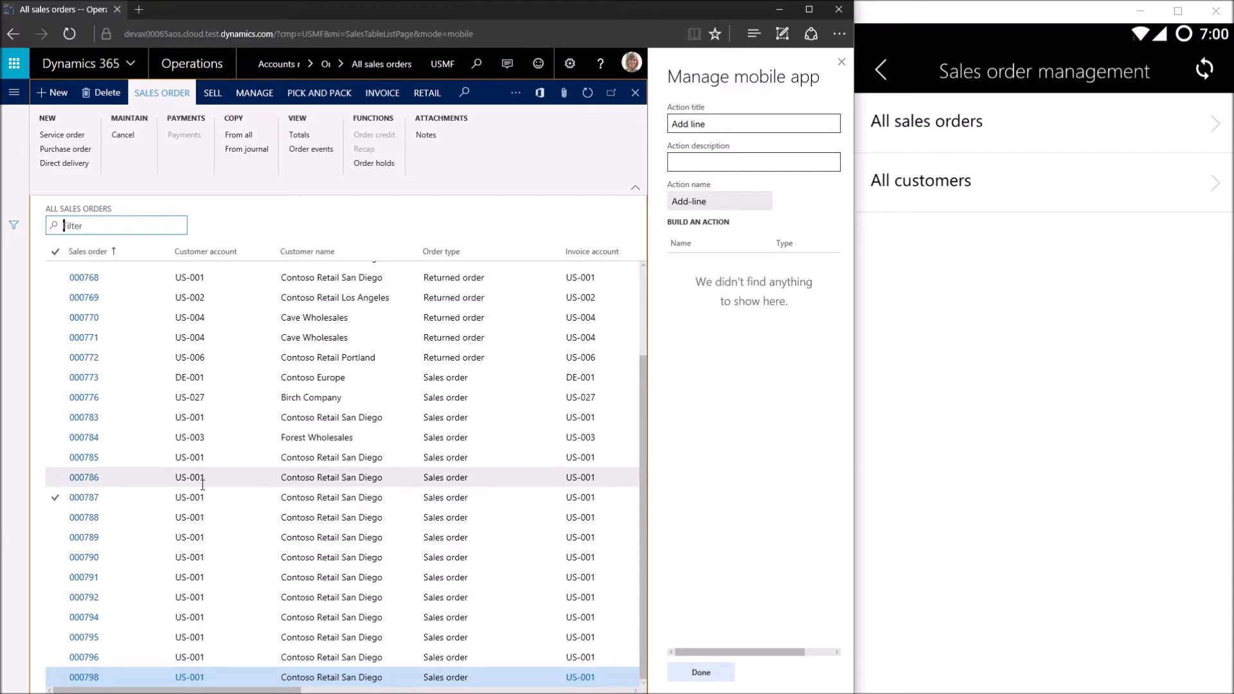
{"action": "left_click", "coordinate": [86, 683]}
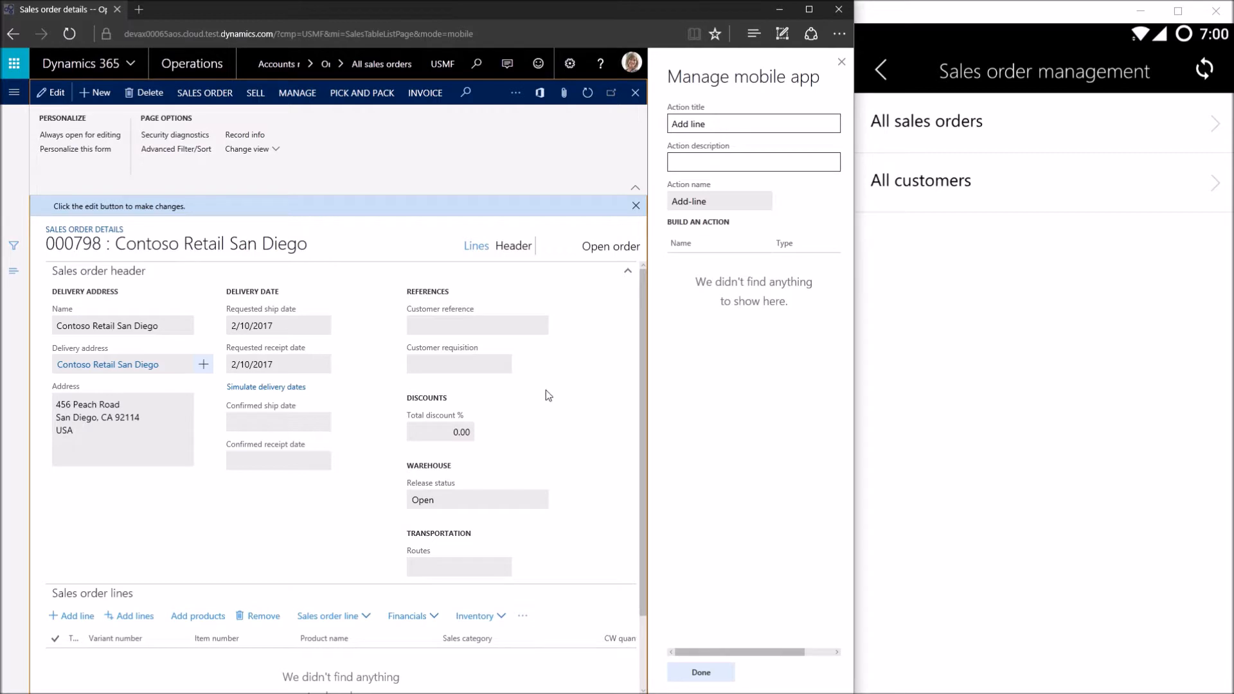
Add a sales order line with item number 1000 and include its Item number and Quantity fields in the action.
{"action": "scroll", "coordinate": [583, 394], "scroll_direction": "down", "scroll_amount": 3}
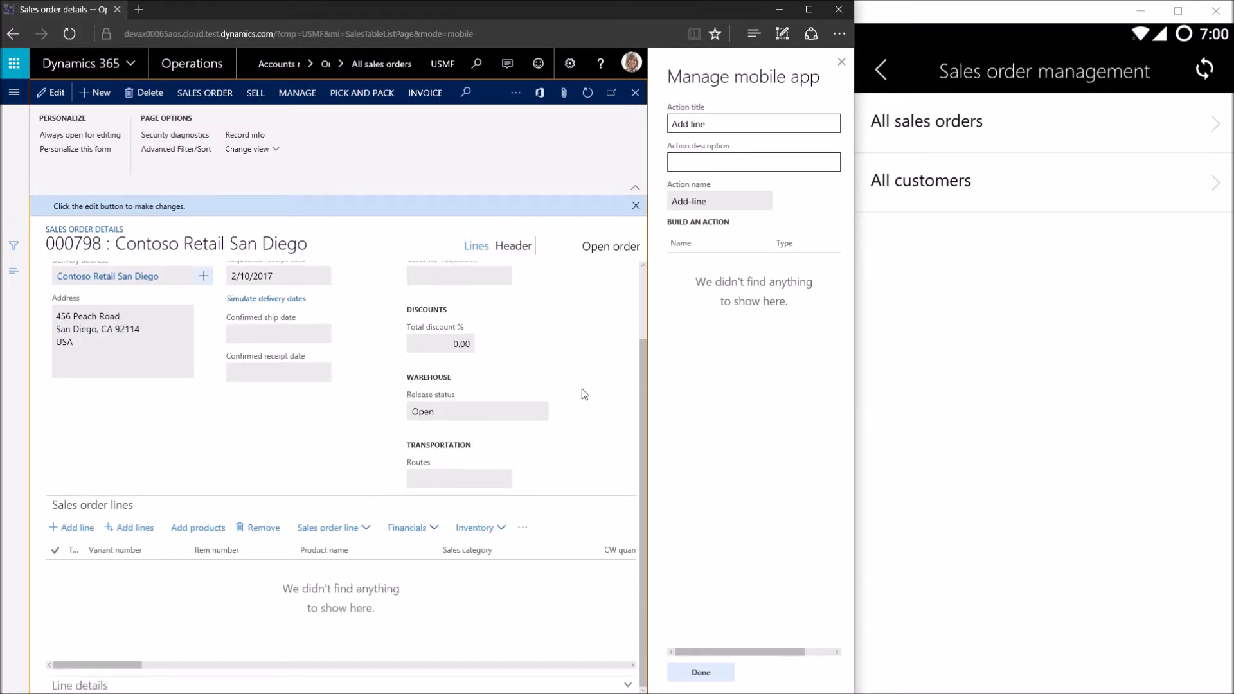
{"action": "left_click", "coordinate": [81, 529]}
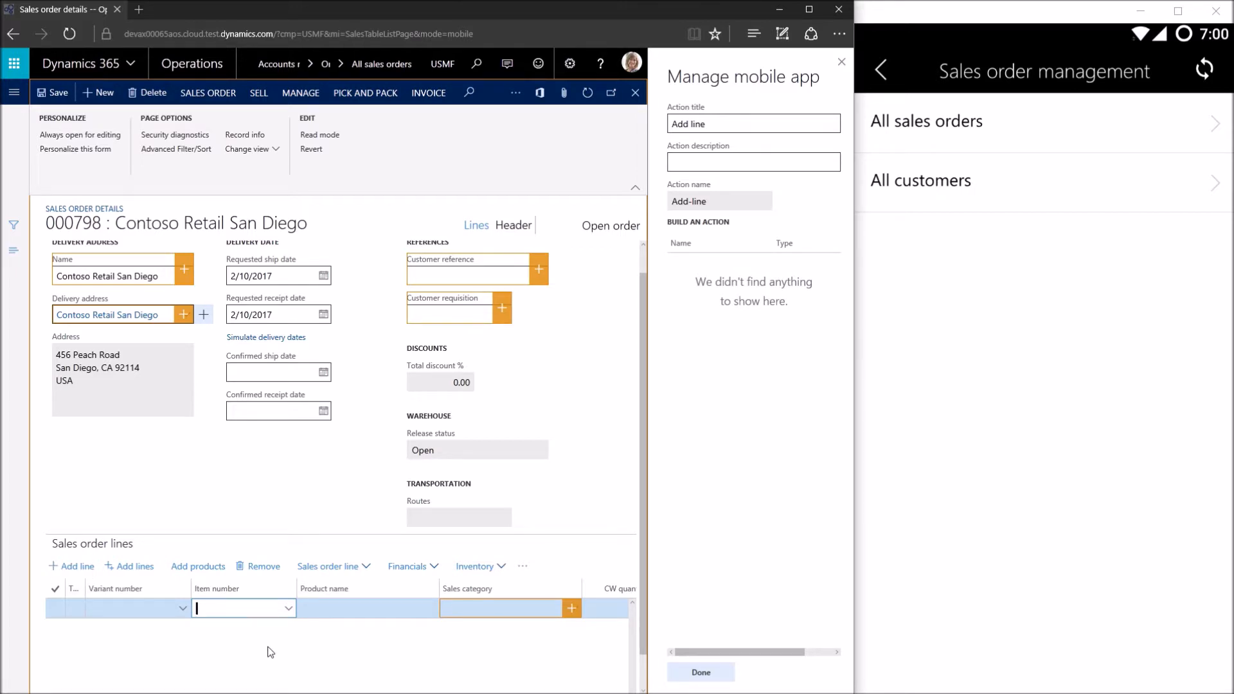
{"action": "scroll", "coordinate": [646, 423], "scroll_direction": "down", "scroll_amount": 1}
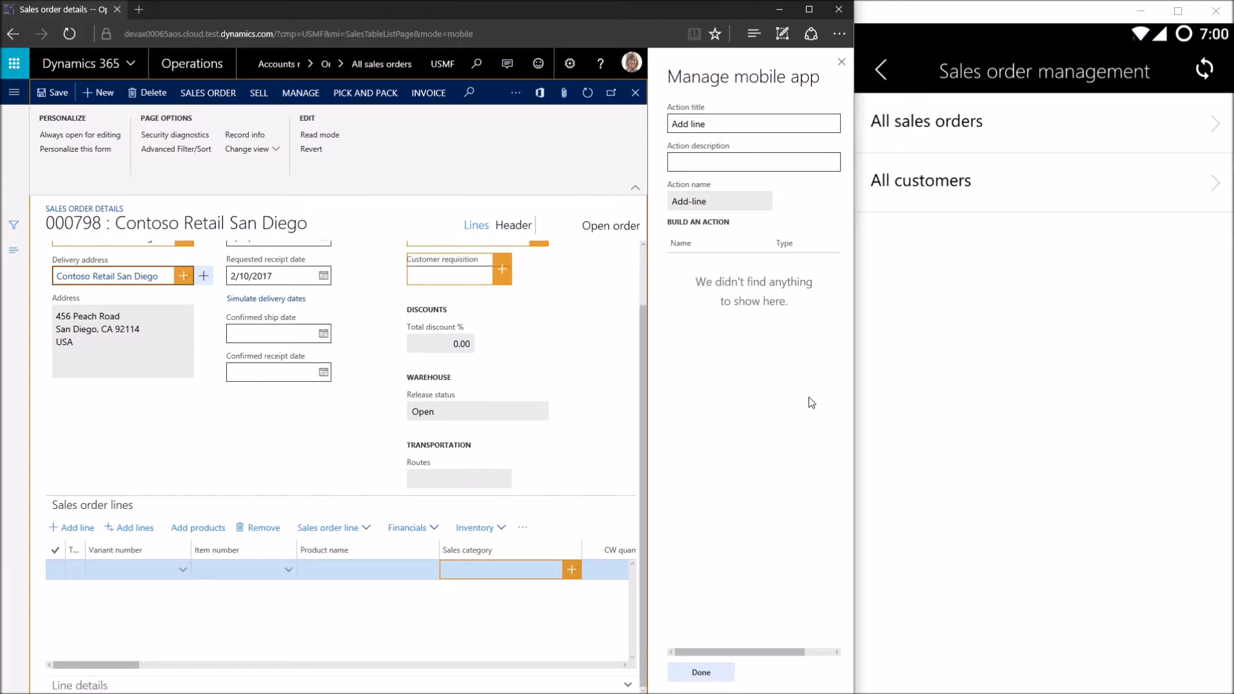
{"action": "left_click", "coordinate": [289, 570]}
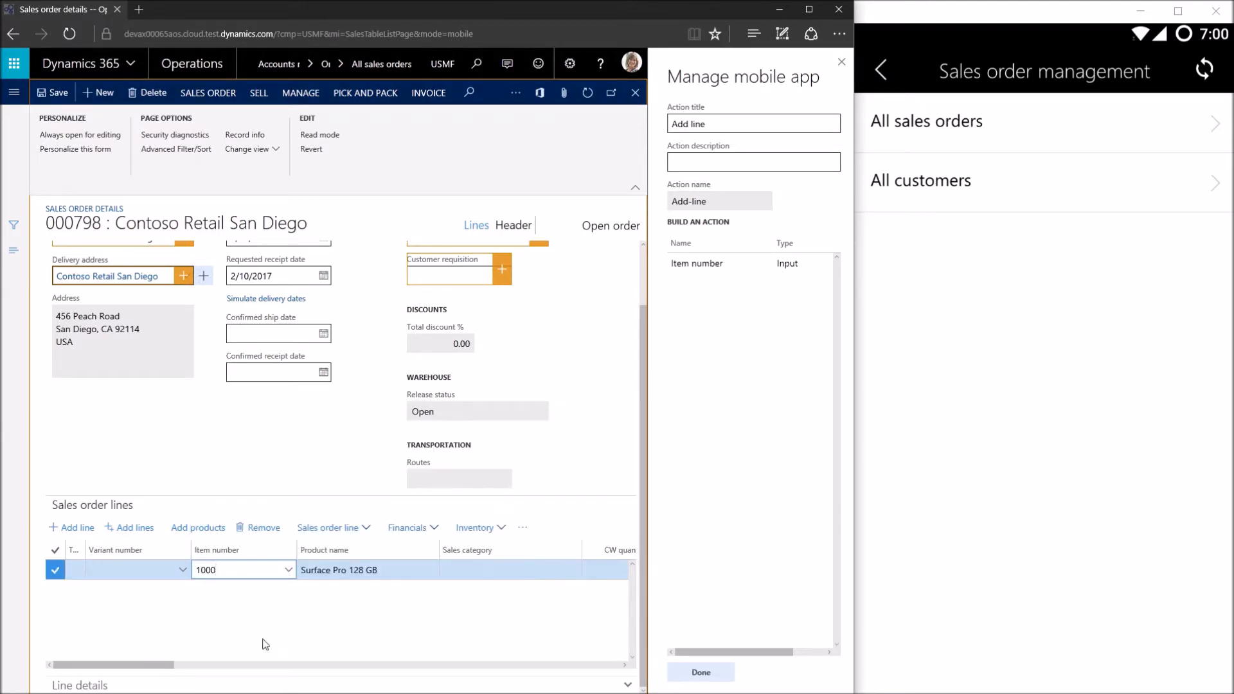
{"action": "left_click_drag", "start_coordinate": [164, 665], "coordinate": [327, 665]}
{"action": "left_click", "coordinate": [359, 570]}
Set the line's site to 2 and warehouse to 21, and include Site, Warehouse and Unit price in the action.
{"action": "left_click", "coordinate": [257, 569]}
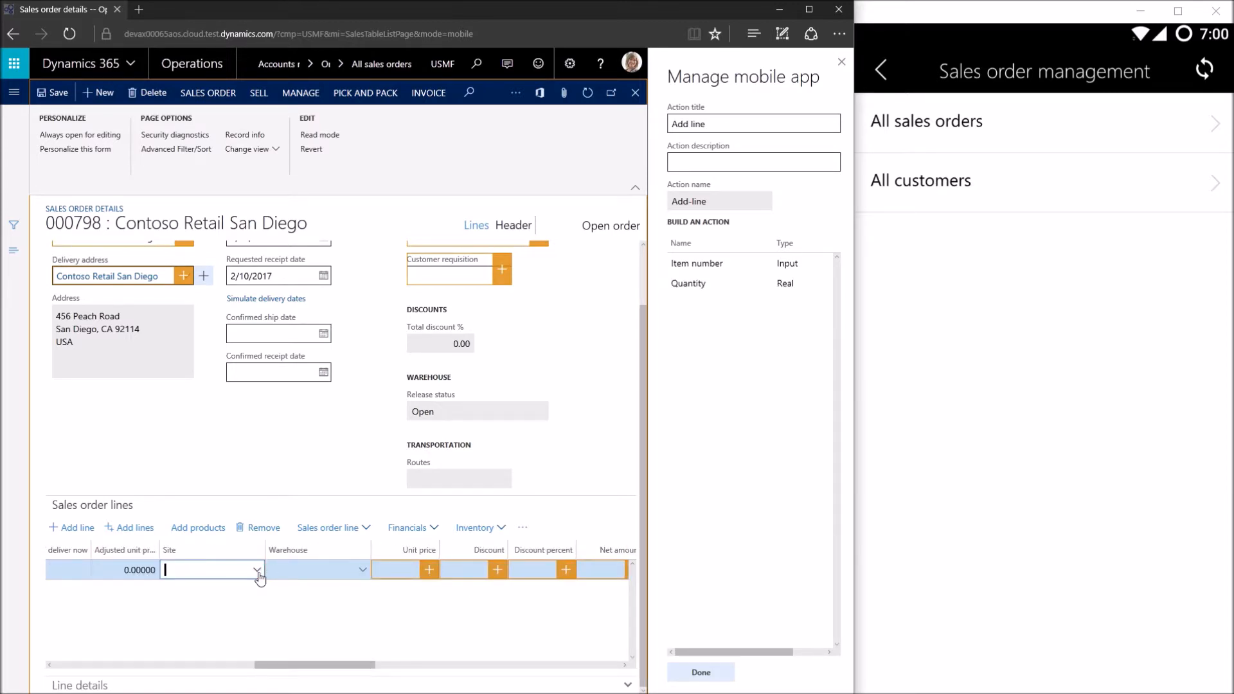
{"action": "left_click", "coordinate": [210, 461]}
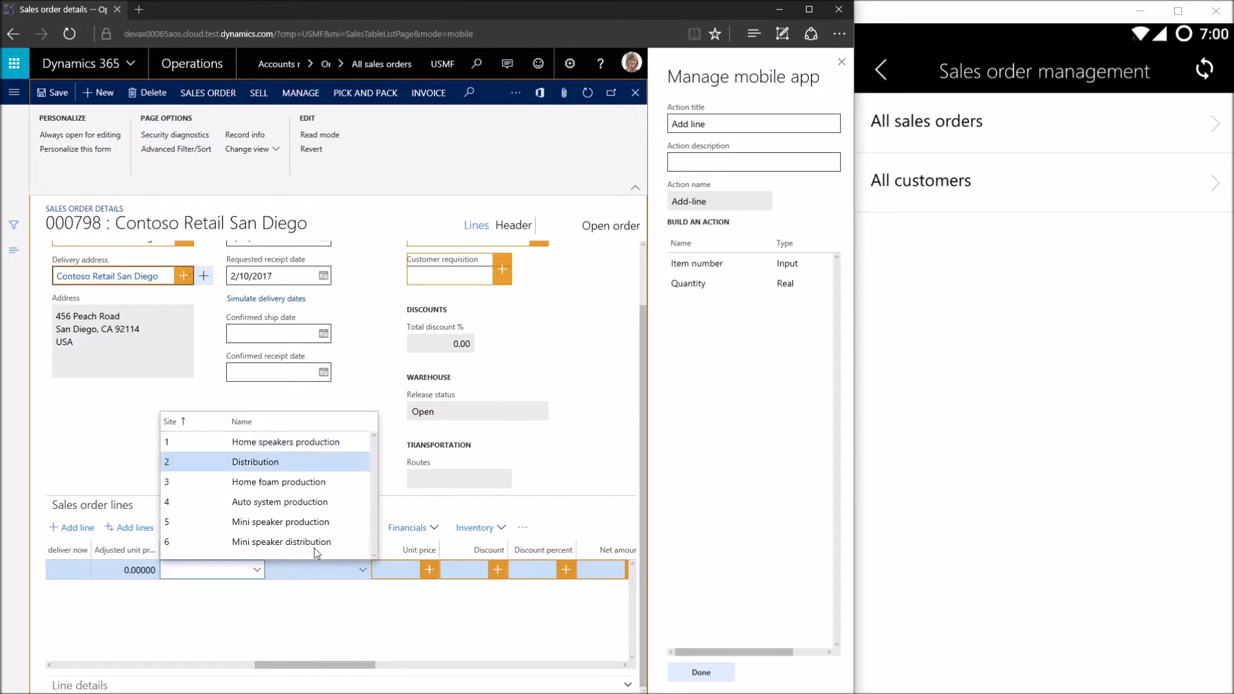
{"action": "left_click", "coordinate": [362, 575]}
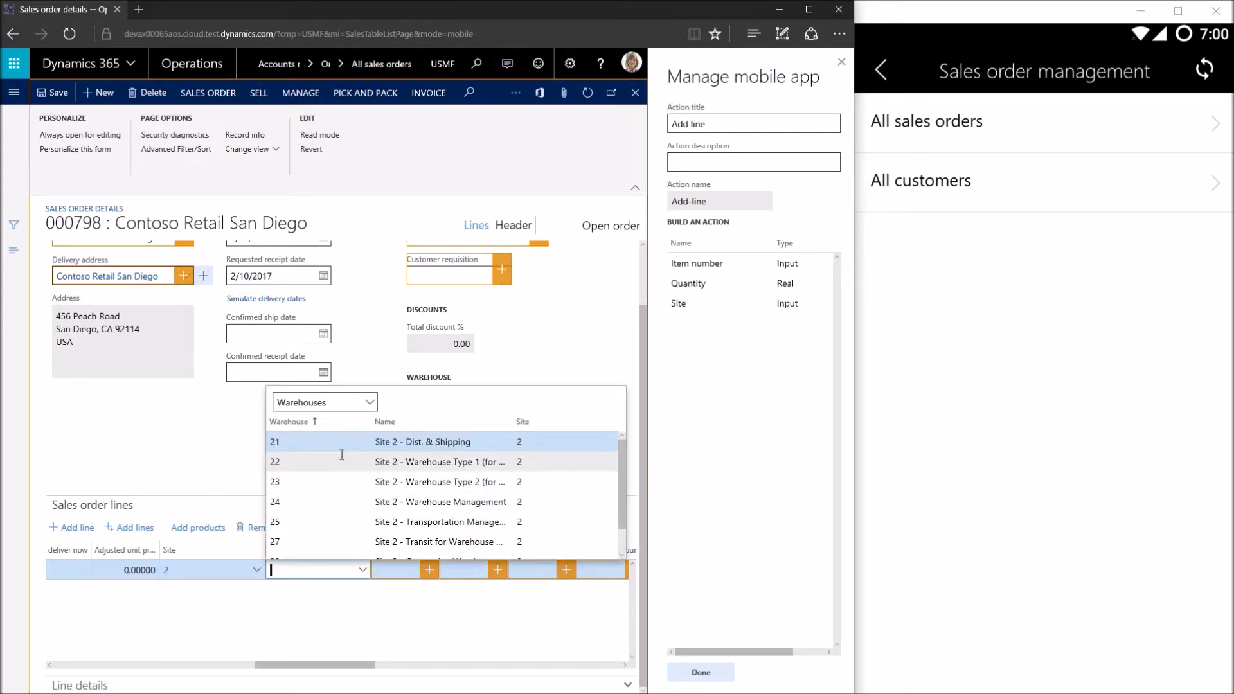
{"action": "key", "text": "Tab"}
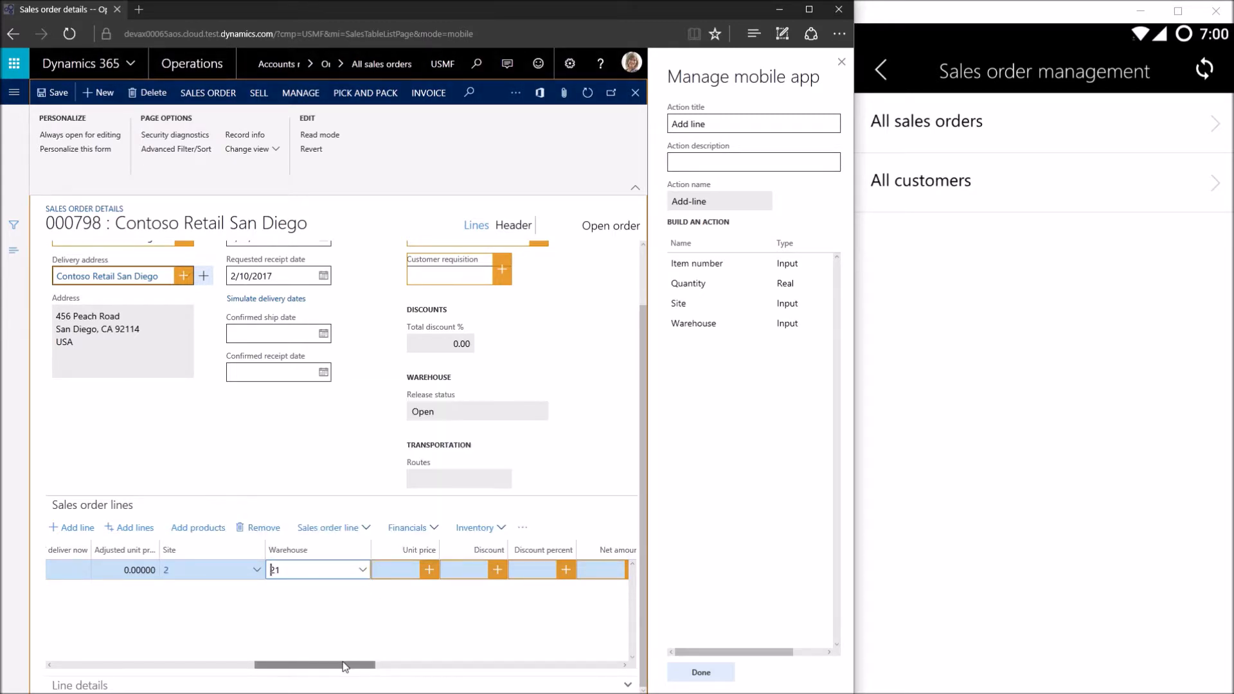
{"action": "key", "text": "Tab"}
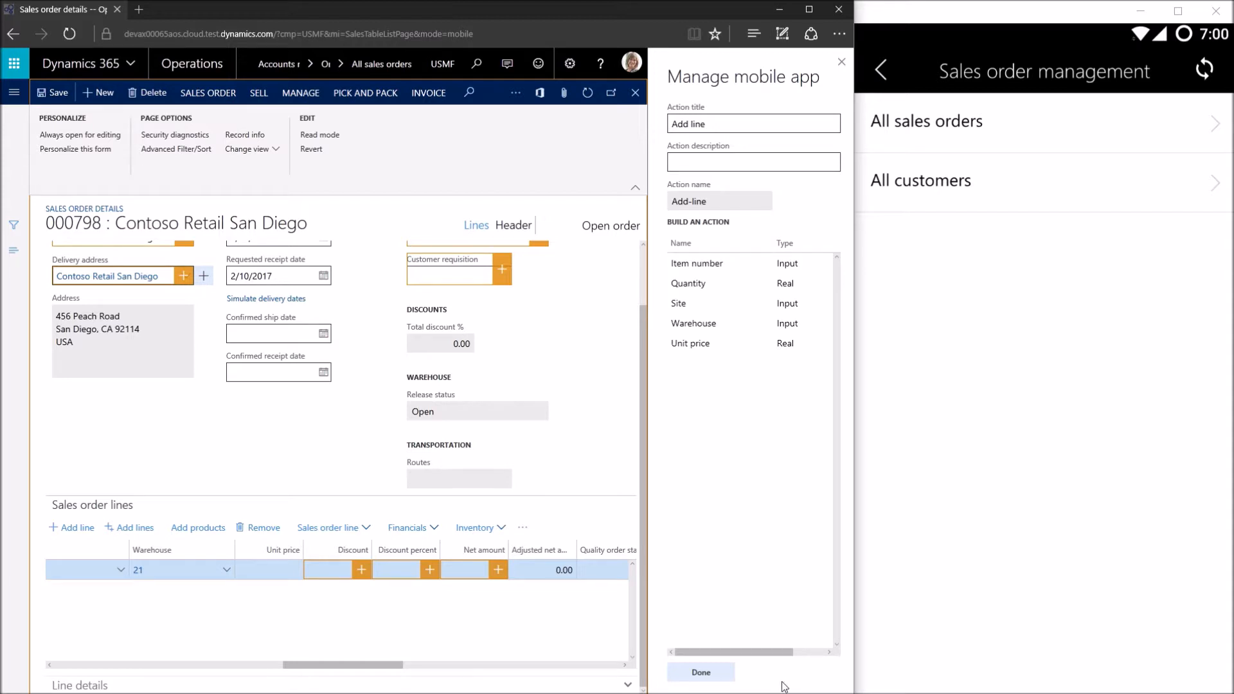
Save the sales order to complete the Add line action's recording, and dismiss the notice about the ended field selection.
{"action": "left_click", "coordinate": [699, 672]}
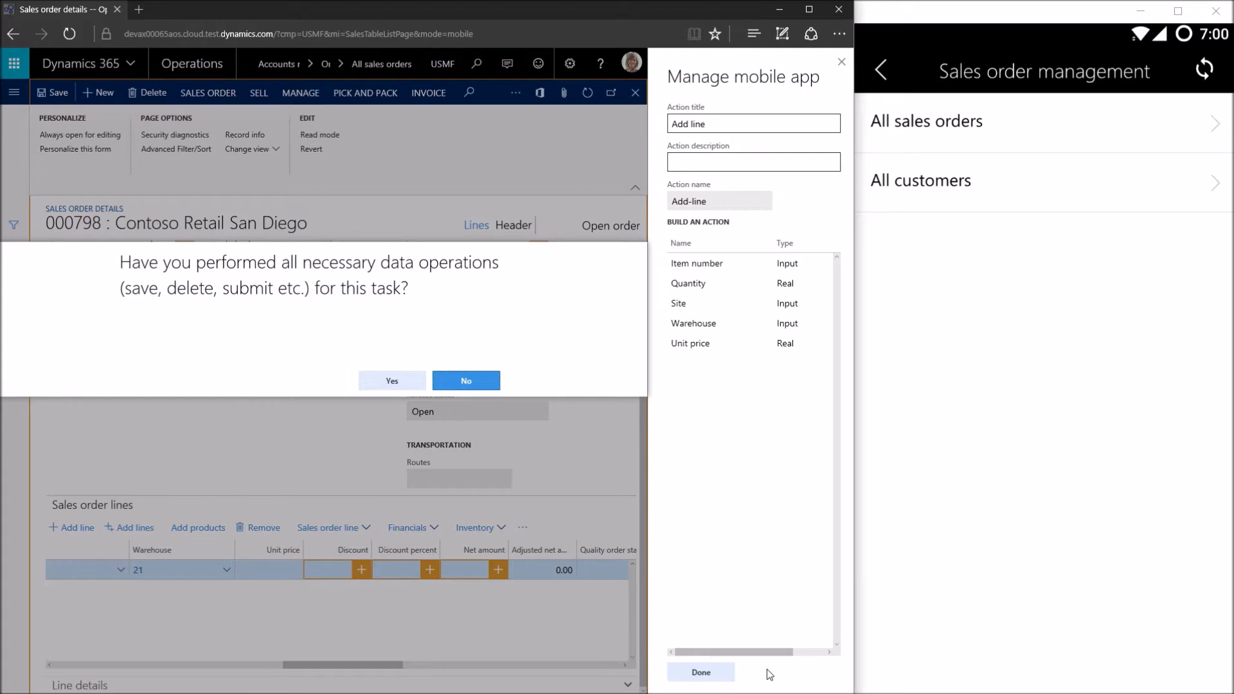
{"action": "left_click", "coordinate": [479, 384]}
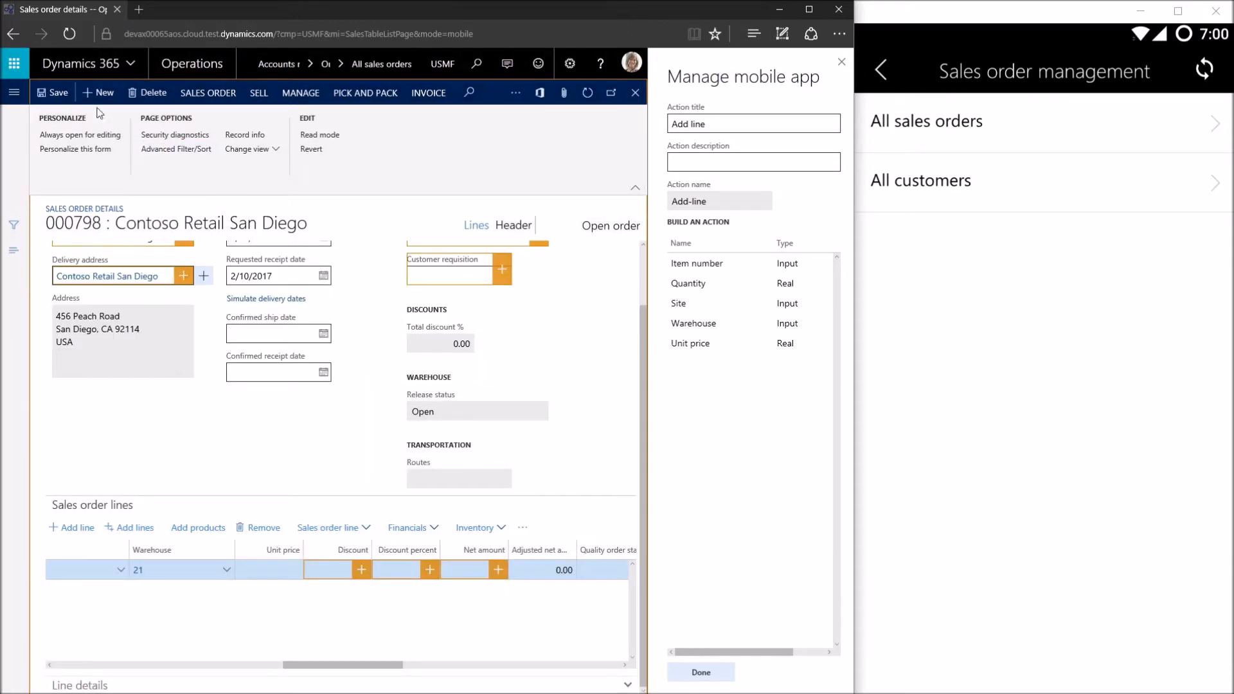
{"action": "left_click", "coordinate": [58, 92]}
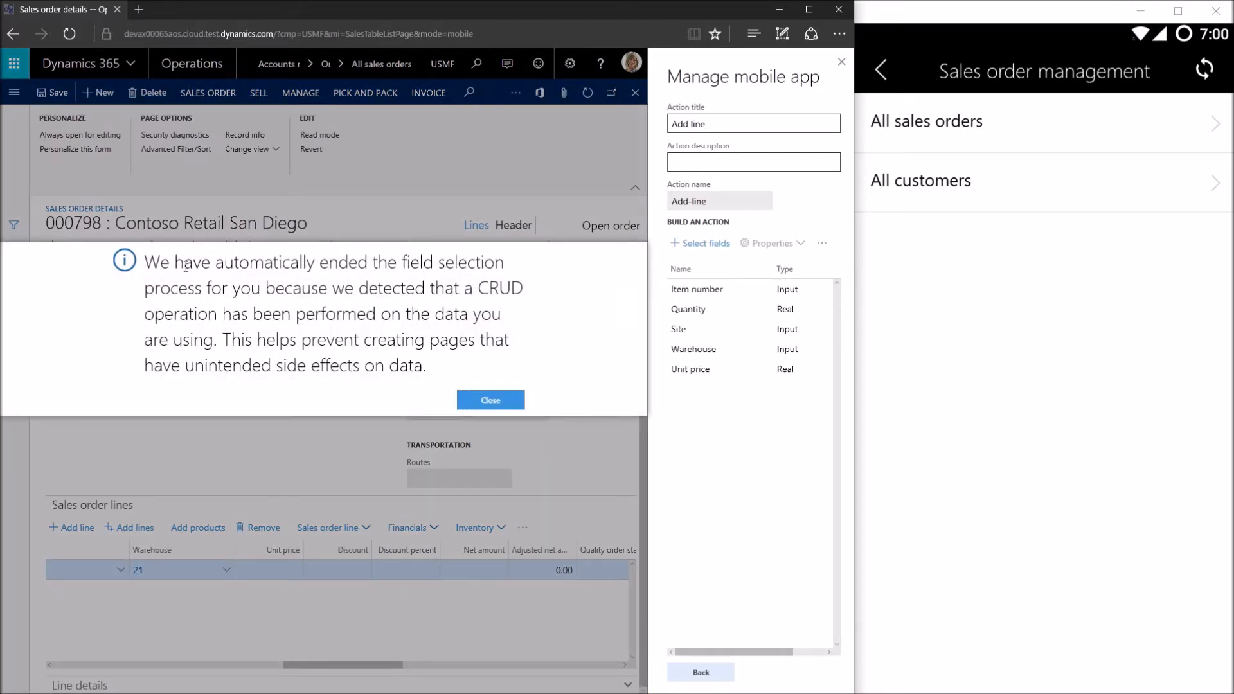
{"action": "left_click_drag", "start_coordinate": [145, 261], "coordinate": [521, 262]}
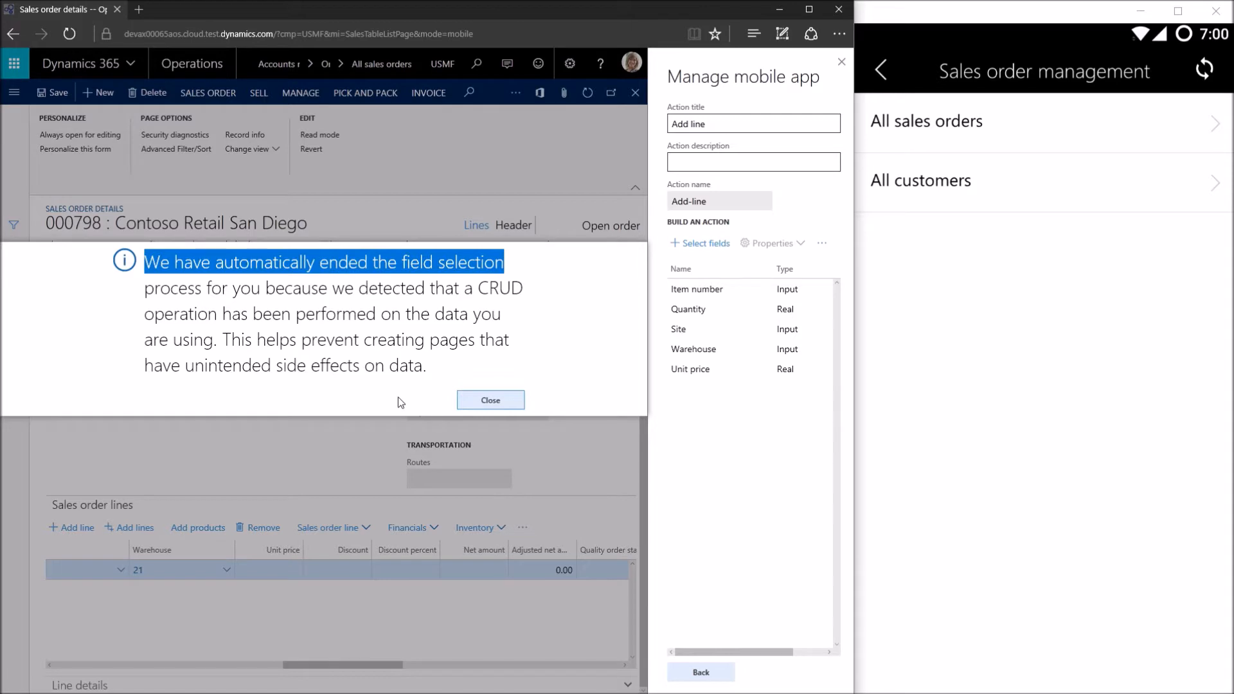
{"action": "left_click_drag", "start_coordinate": [444, 373], "coordinate": [214, 340]}
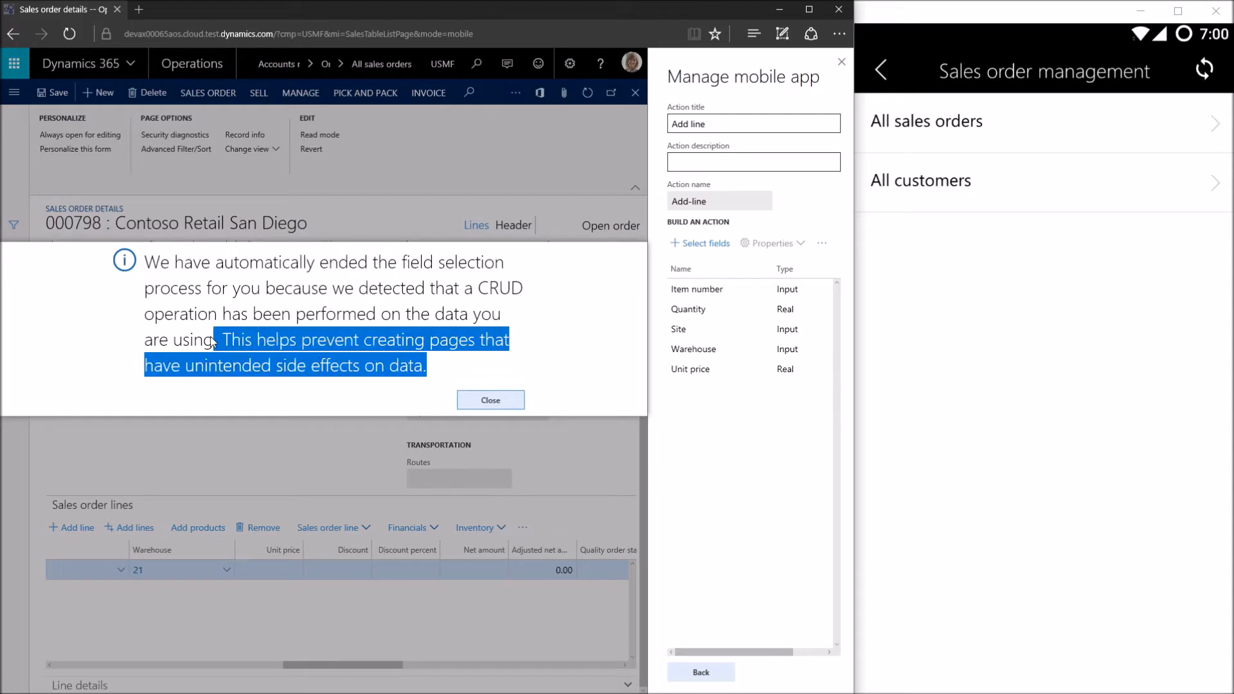
{"action": "left_click", "coordinate": [450, 363]}
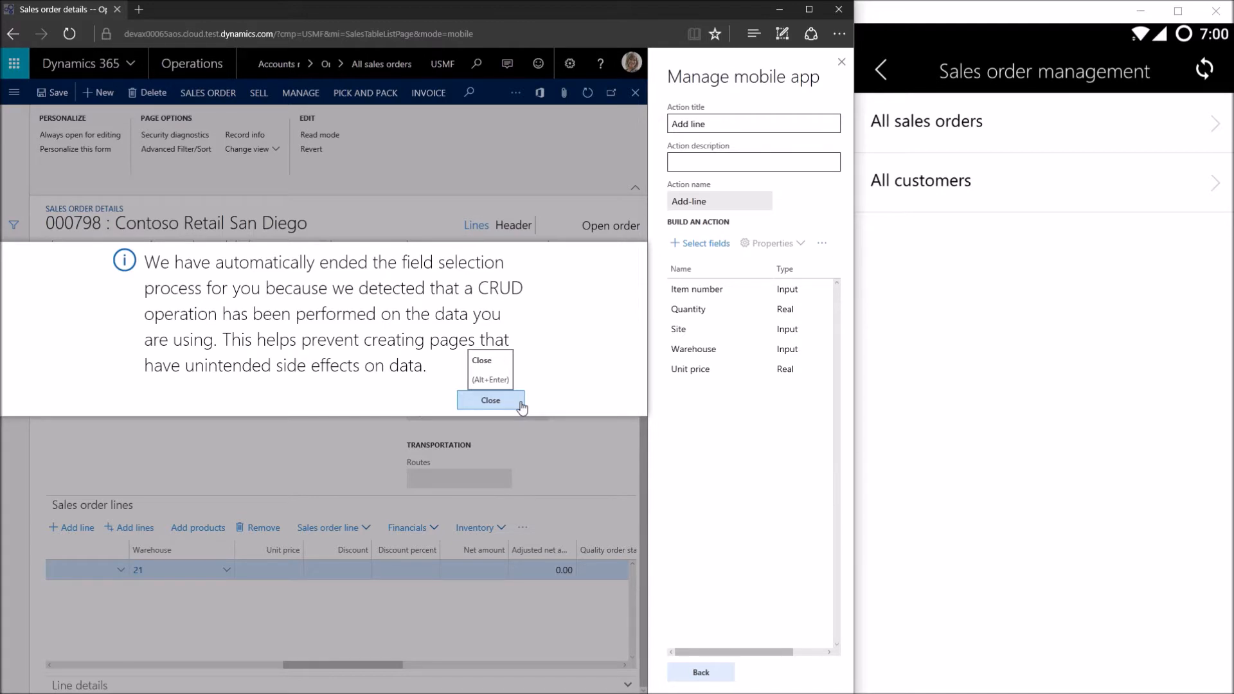
{"action": "left_click", "coordinate": [522, 403]}
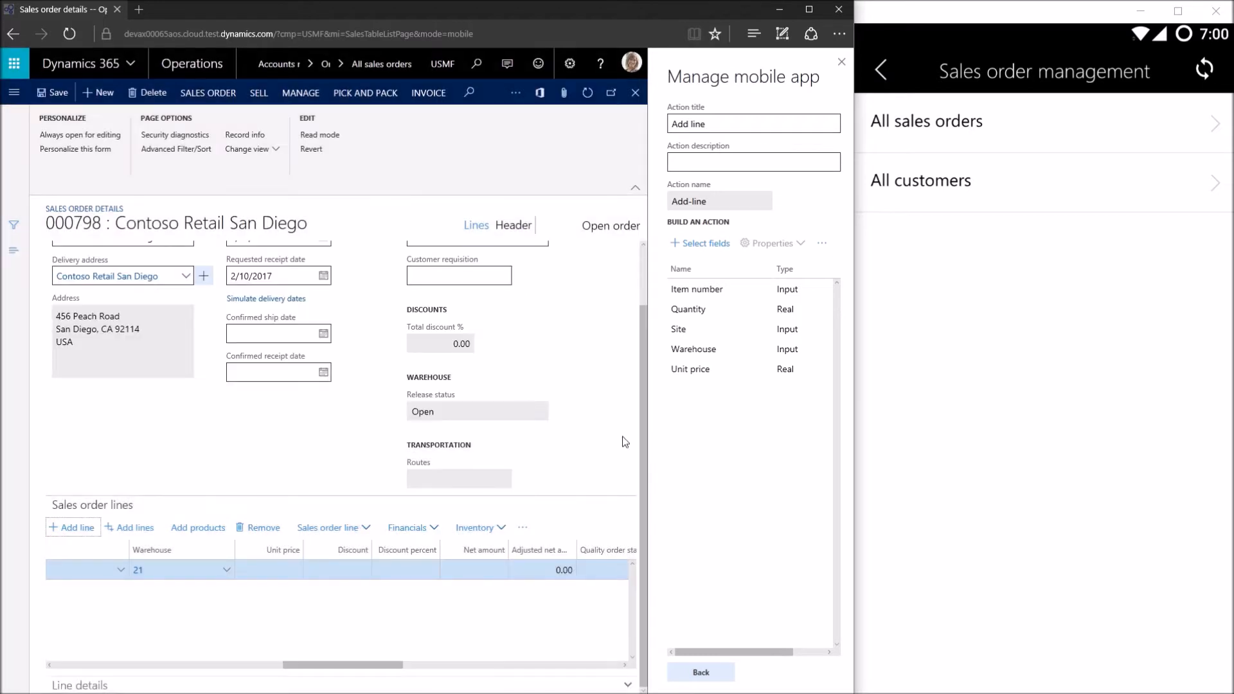
Finish editing the action and page, and save the Sales order management workspace.
{"action": "left_click", "coordinate": [706, 675]}
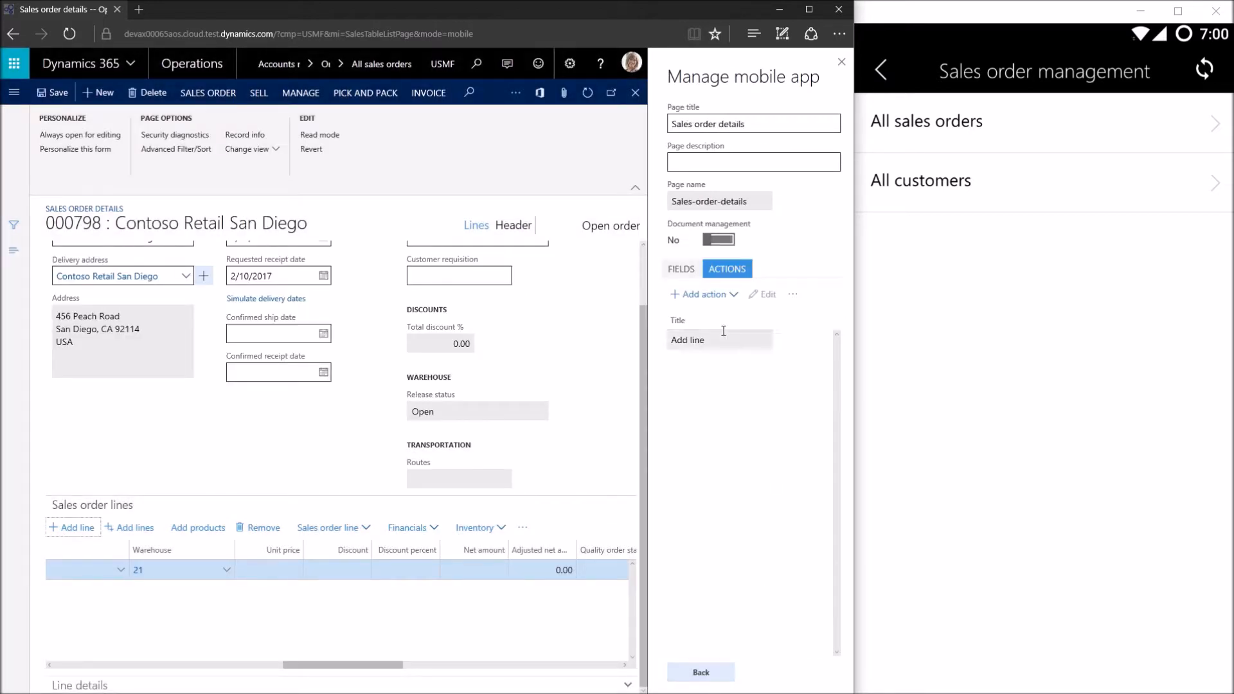
{"action": "left_click", "coordinate": [705, 675]}
{"action": "left_click", "coordinate": [706, 672]}
{"action": "left_click", "coordinate": [702, 673]}
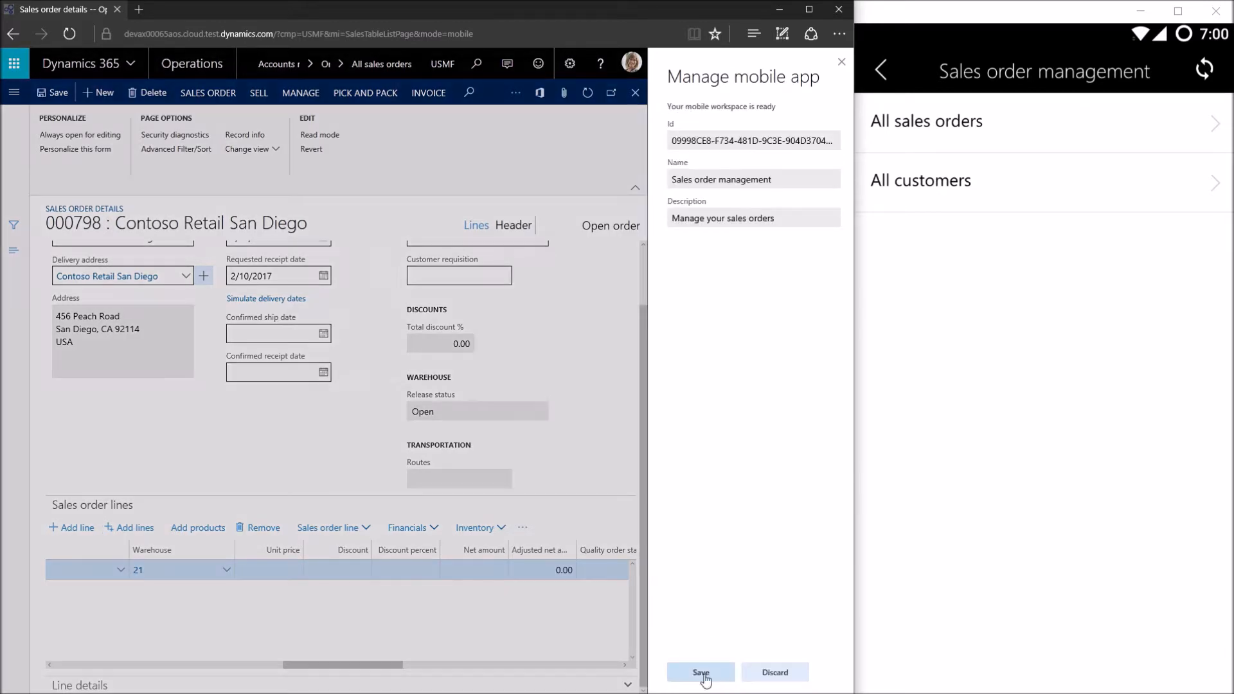
{"action": "left_click", "coordinate": [405, 385]}
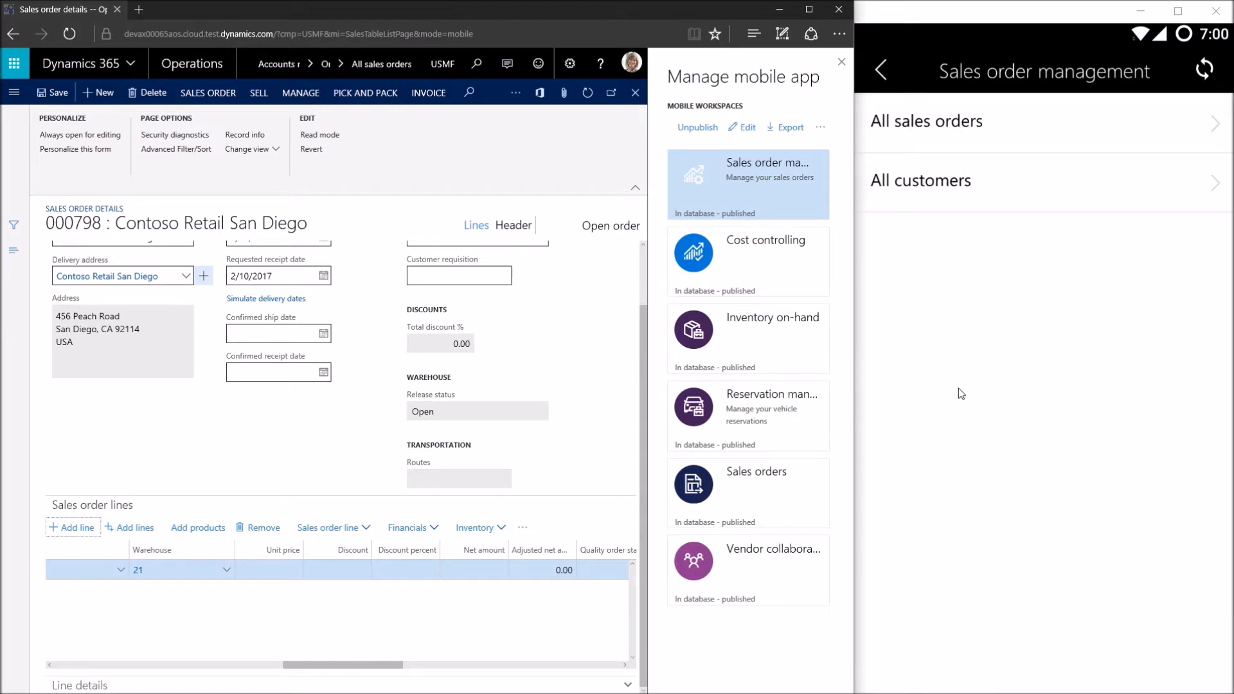
In the mobile app, open the first listed sales order and examine the entry fields of its Add line action.
{"action": "left_click", "coordinate": [909, 121]}
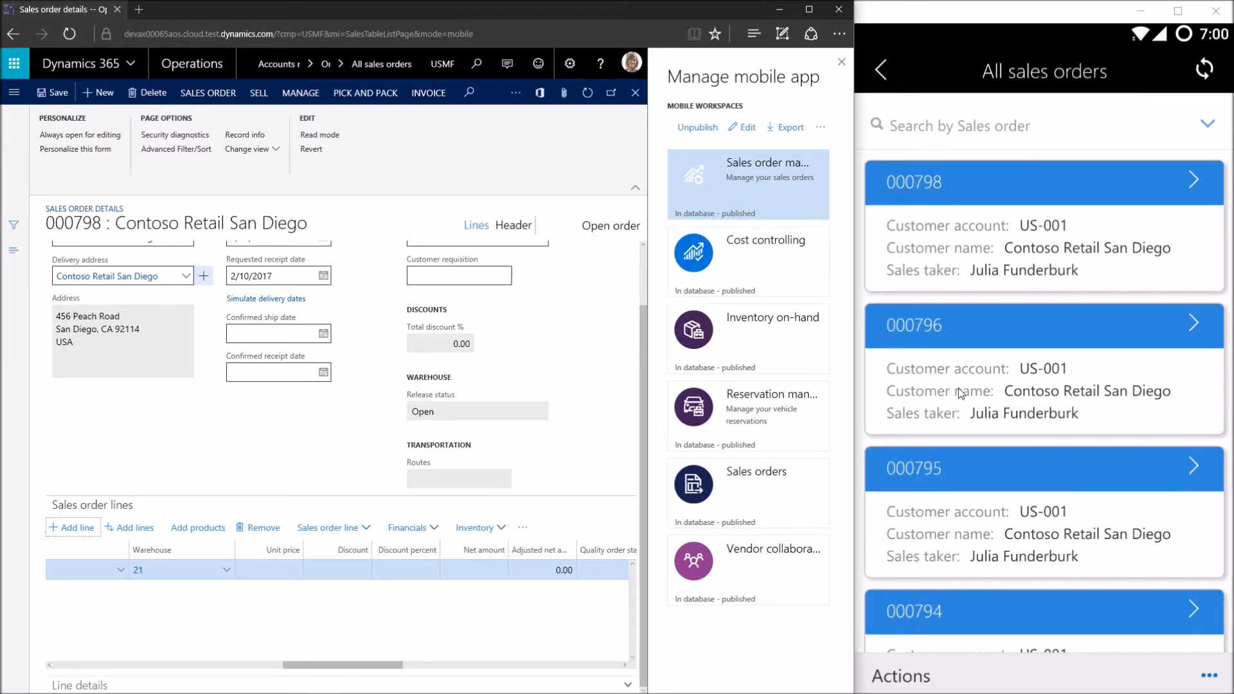
{"action": "left_click", "coordinate": [910, 184]}
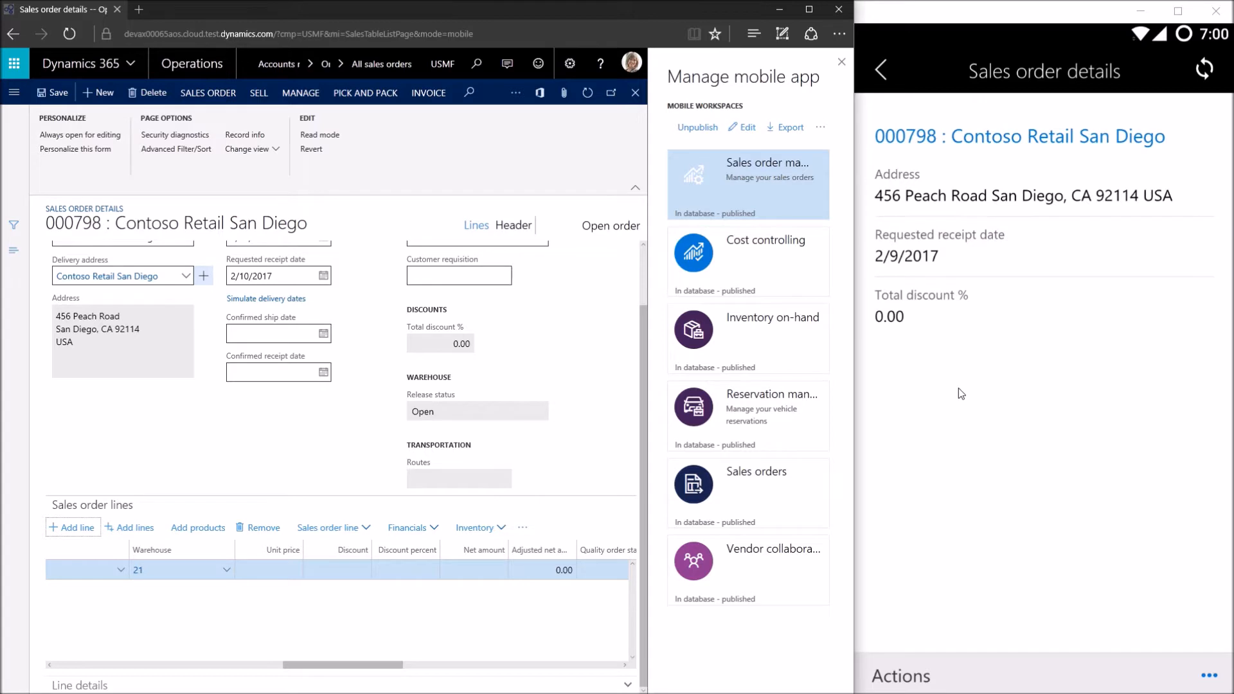
{"action": "left_click", "coordinate": [1209, 675]}
{"action": "left_click", "coordinate": [935, 672]}
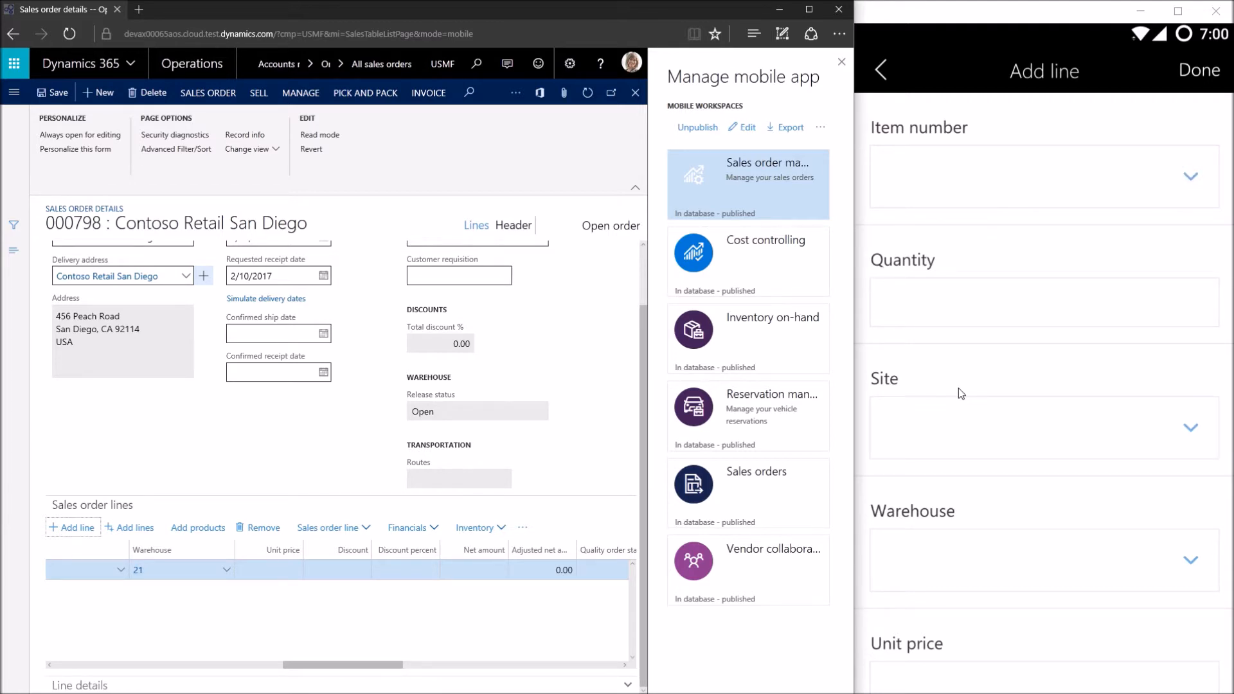
{"action": "scroll", "coordinate": [960, 393], "scroll_direction": "down", "scroll_amount": 1}
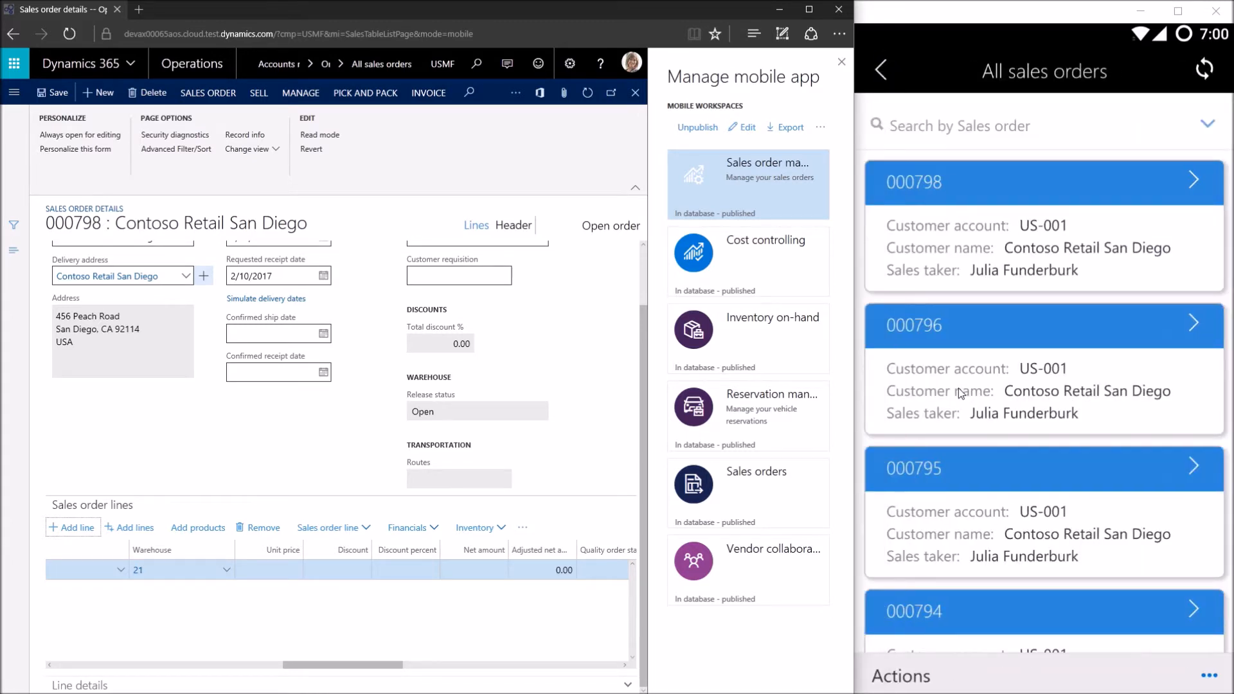
Edit the Sales order management workspace and add a page titled "All products".
{"action": "left_click", "coordinate": [750, 127]}
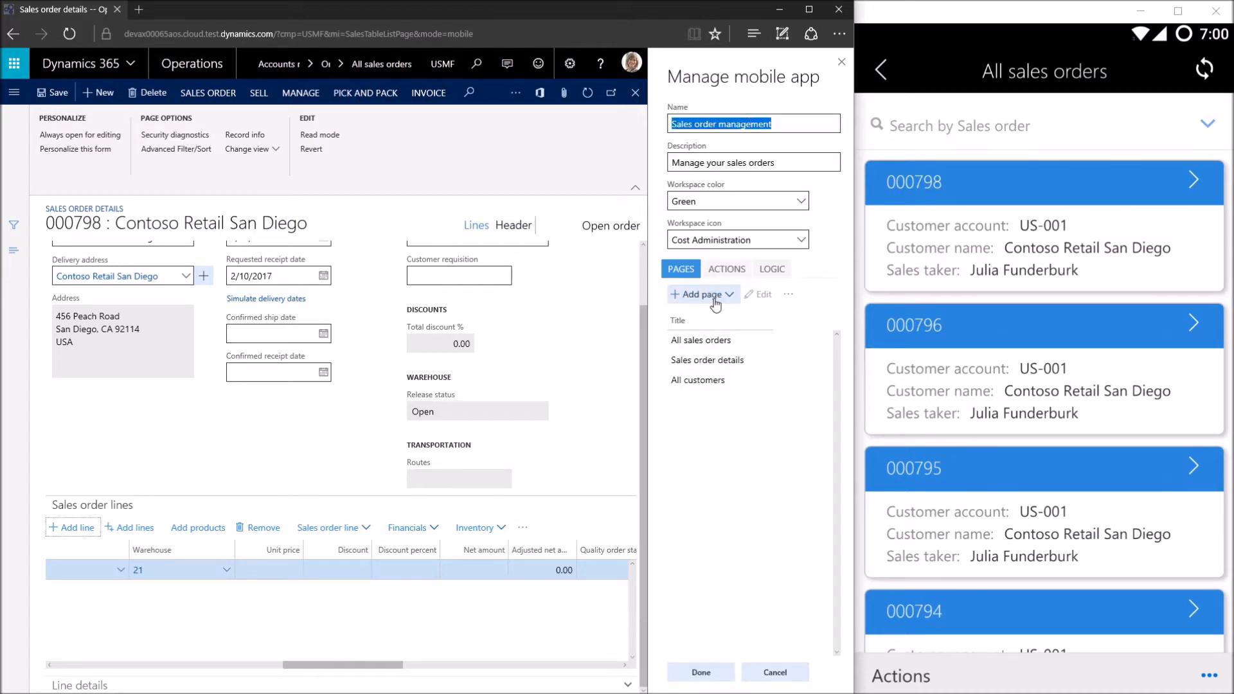
{"action": "left_click", "coordinate": [714, 300]}
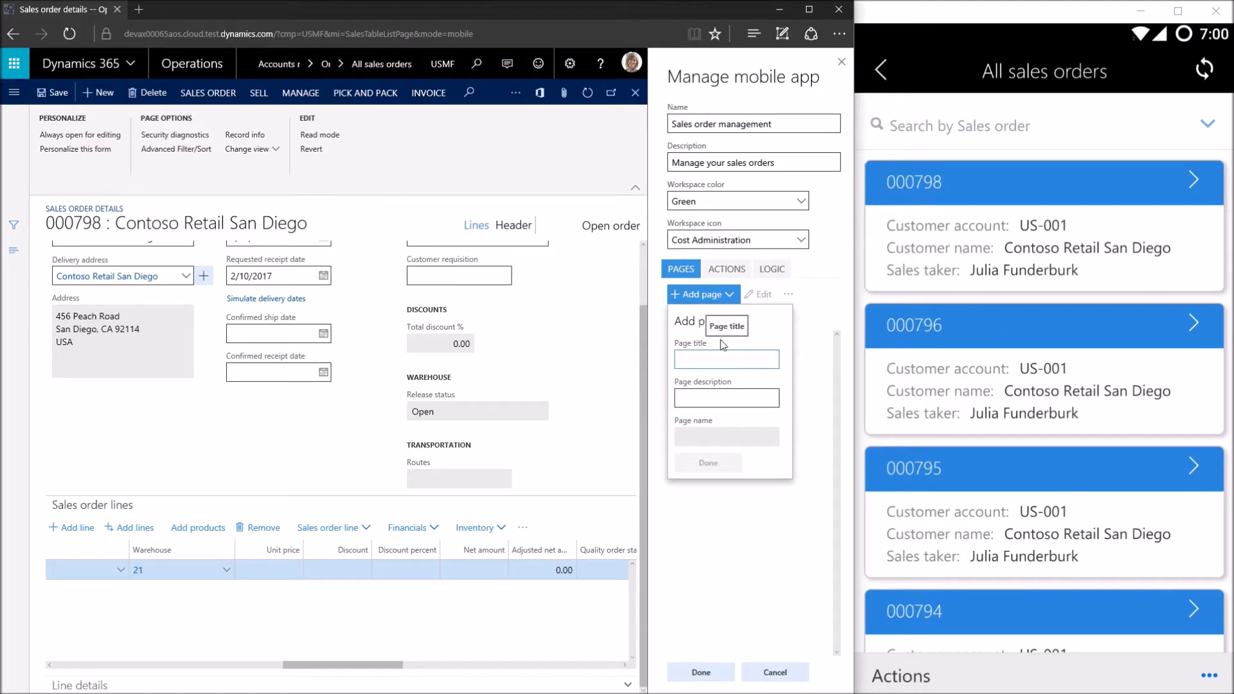
{"action": "type", "text": "All products"}
{"action": "key", "text": "Tab"}
{"action": "left_click", "coordinate": [719, 464]}
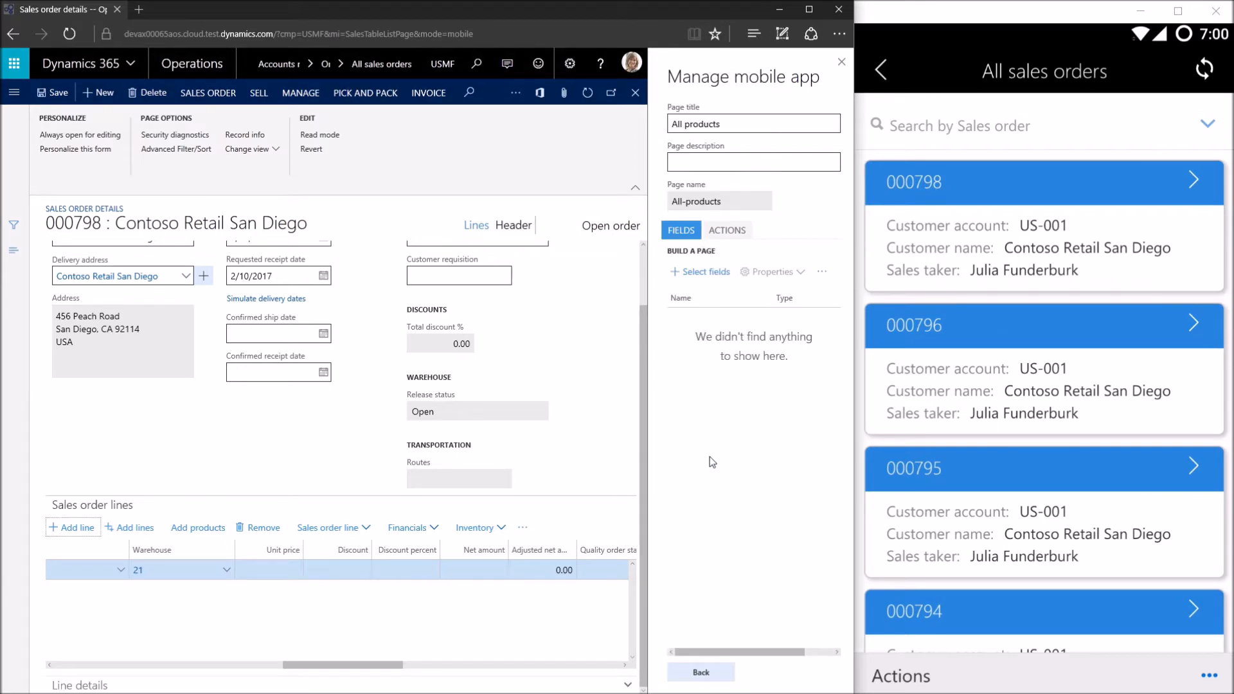
Build the page from the All products and product masters list with the Product number and Product name fields, and finish editing it.
{"action": "left_click", "coordinate": [13, 91]}
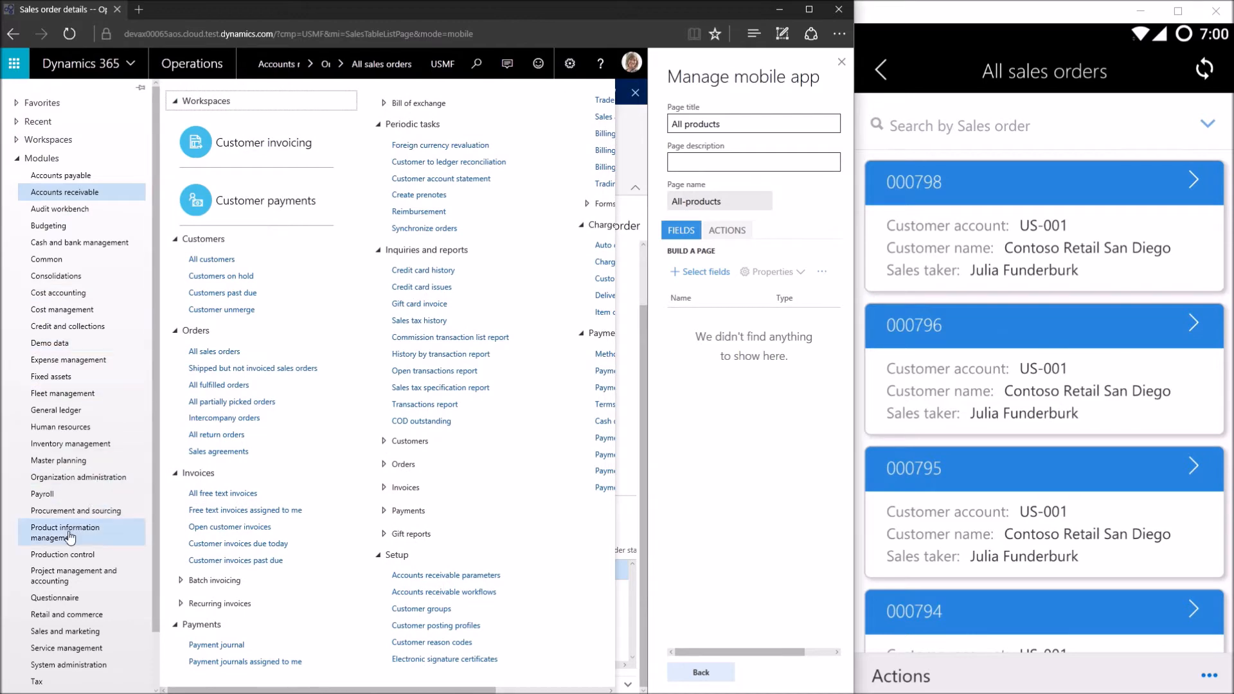
{"action": "left_click", "coordinate": [103, 532]}
{"action": "left_click", "coordinate": [270, 380]}
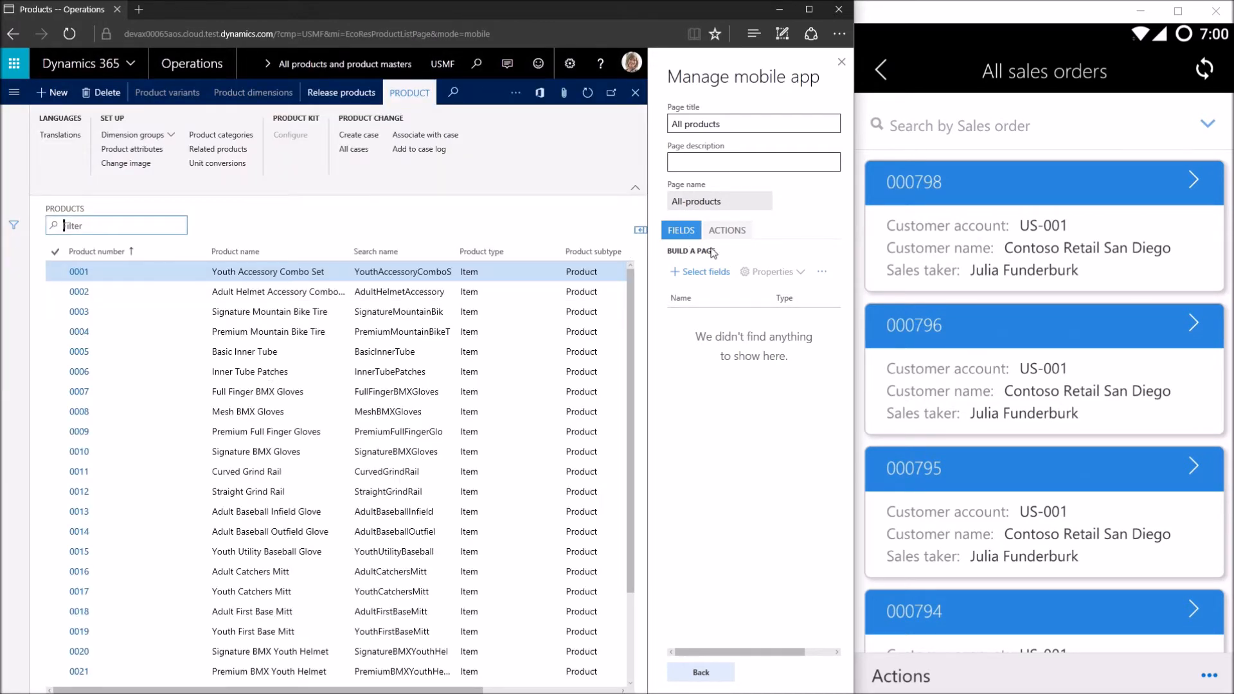
{"action": "left_click", "coordinate": [725, 275]}
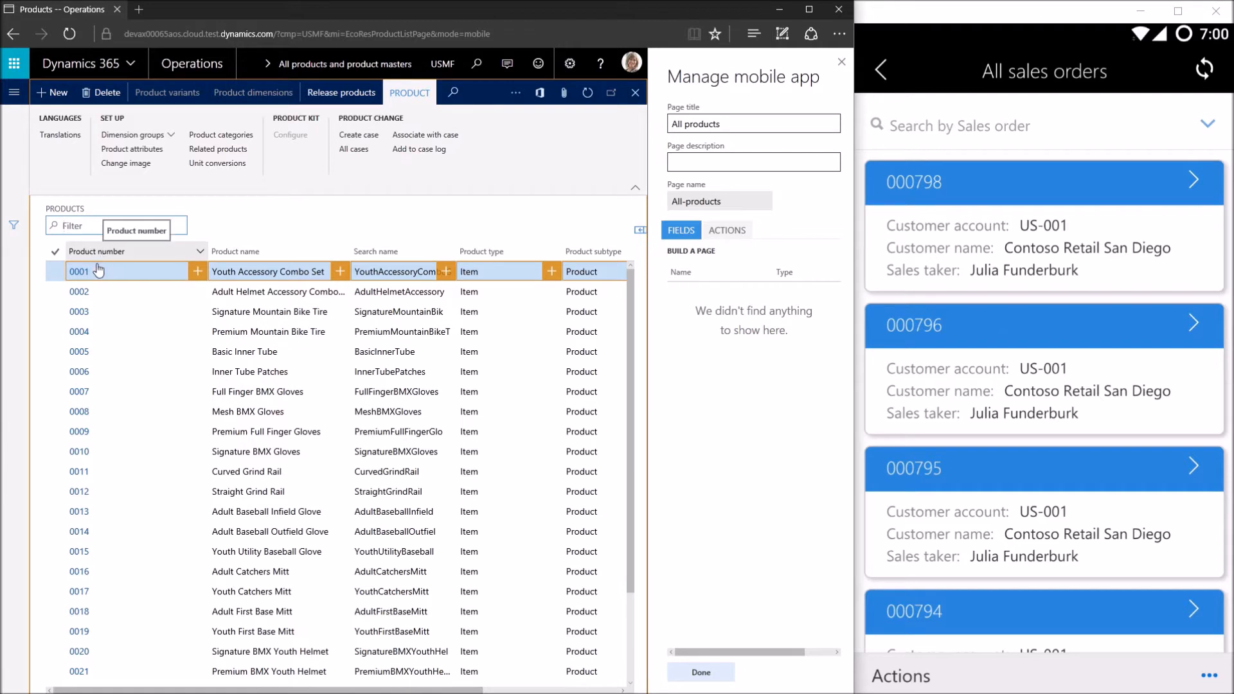
{"action": "left_click", "coordinate": [197, 271]}
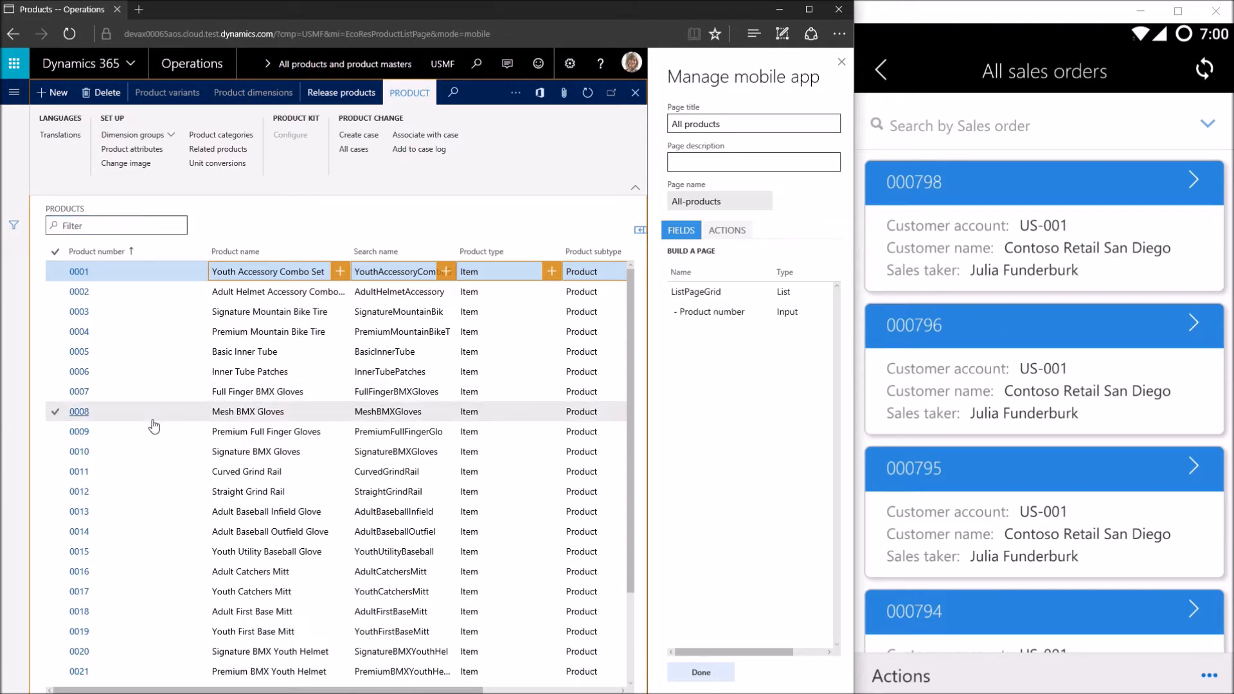
{"action": "left_click", "coordinate": [340, 271]}
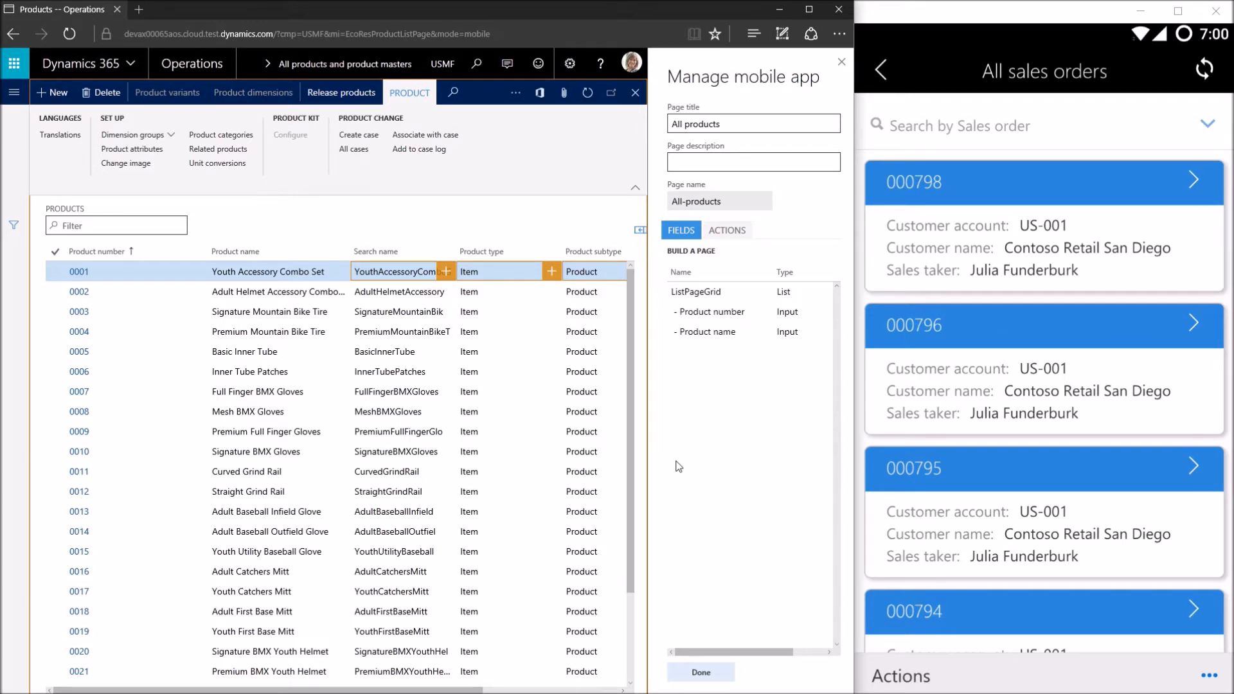
{"action": "left_click", "coordinate": [701, 671]}
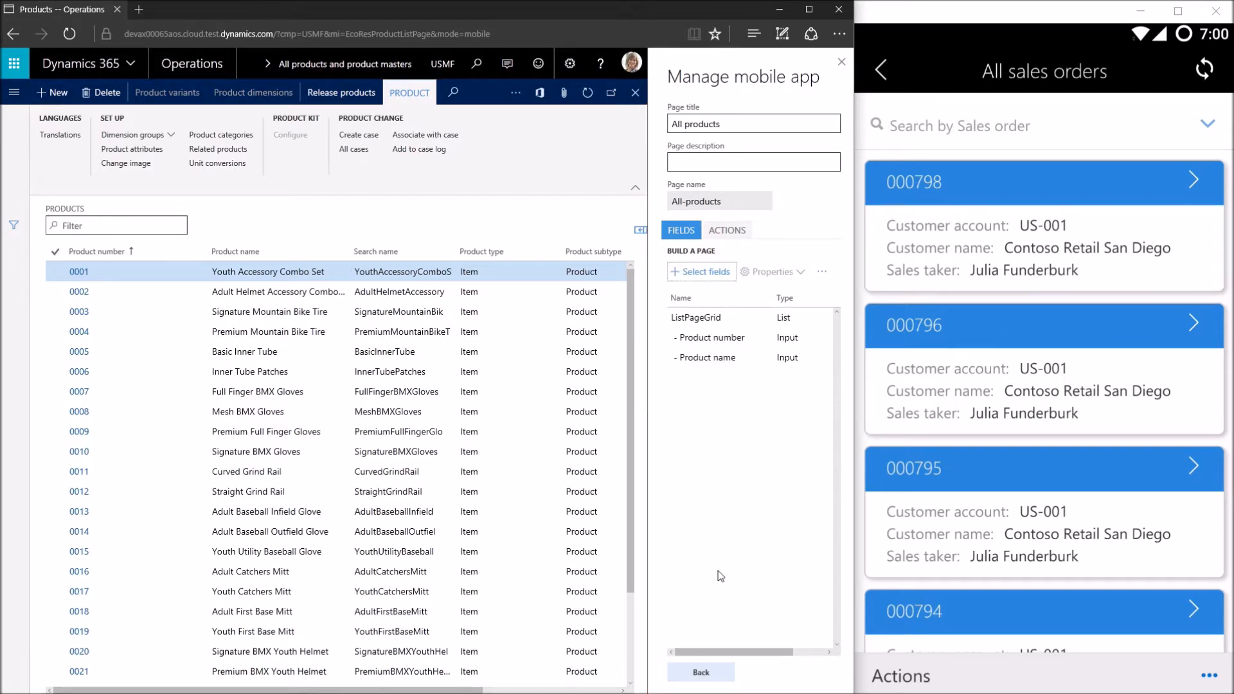
{"action": "left_click", "coordinate": [710, 679]}
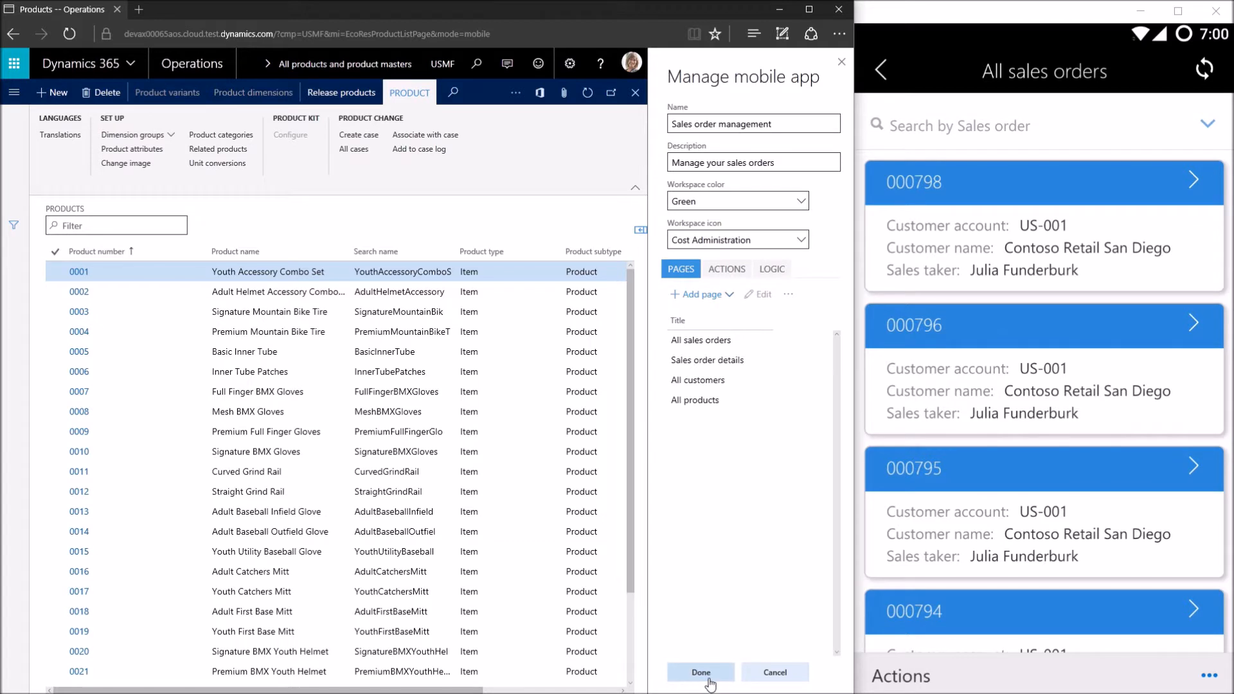
Add another page titled "All sites" to the workspace.
{"action": "left_click", "coordinate": [718, 301]}
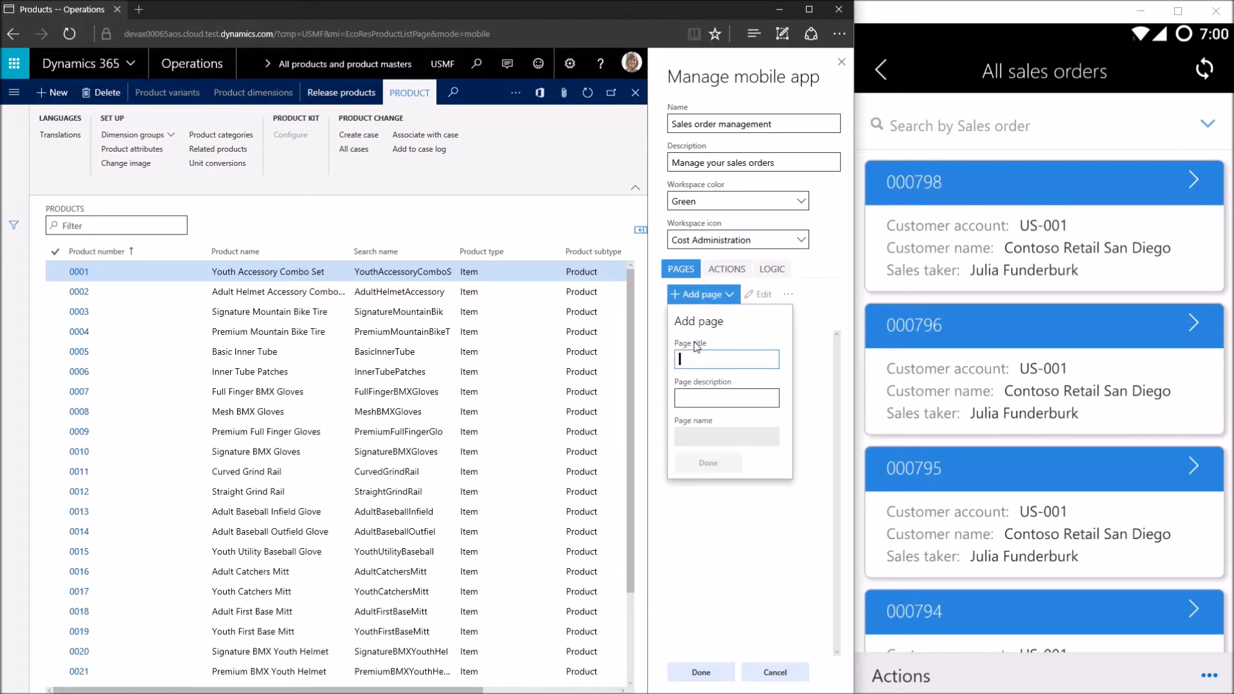
{"action": "type", "text": "All sites"}
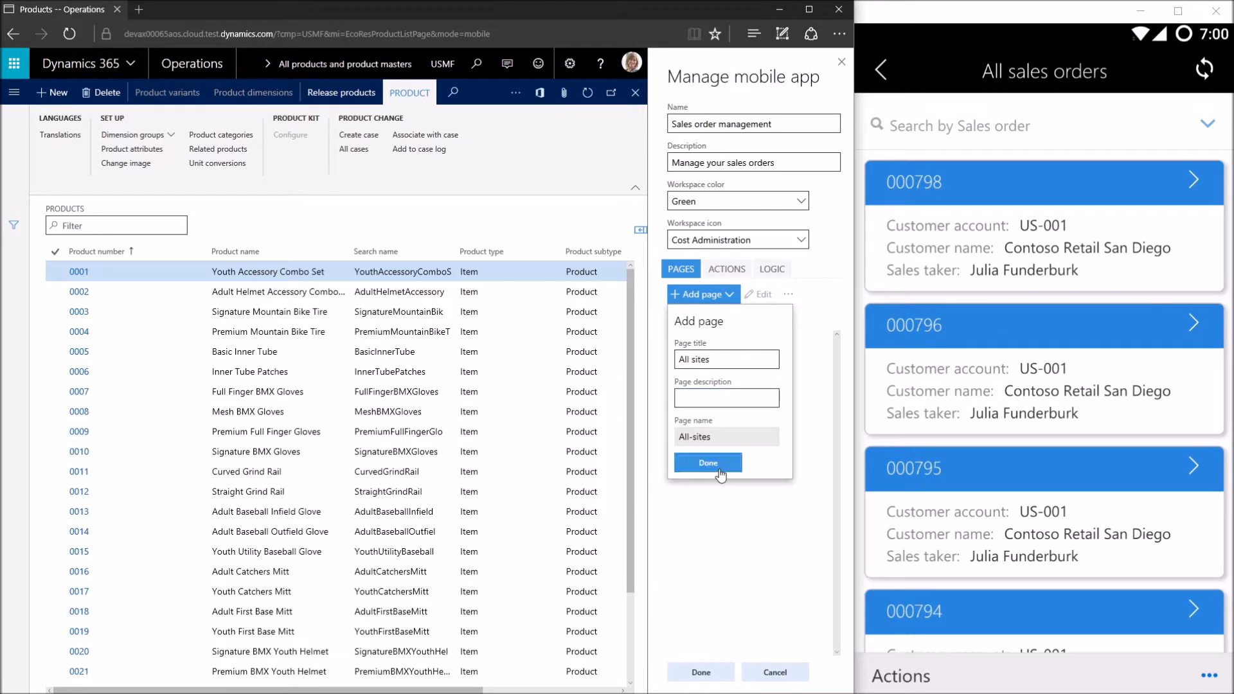
{"action": "left_click", "coordinate": [719, 471]}
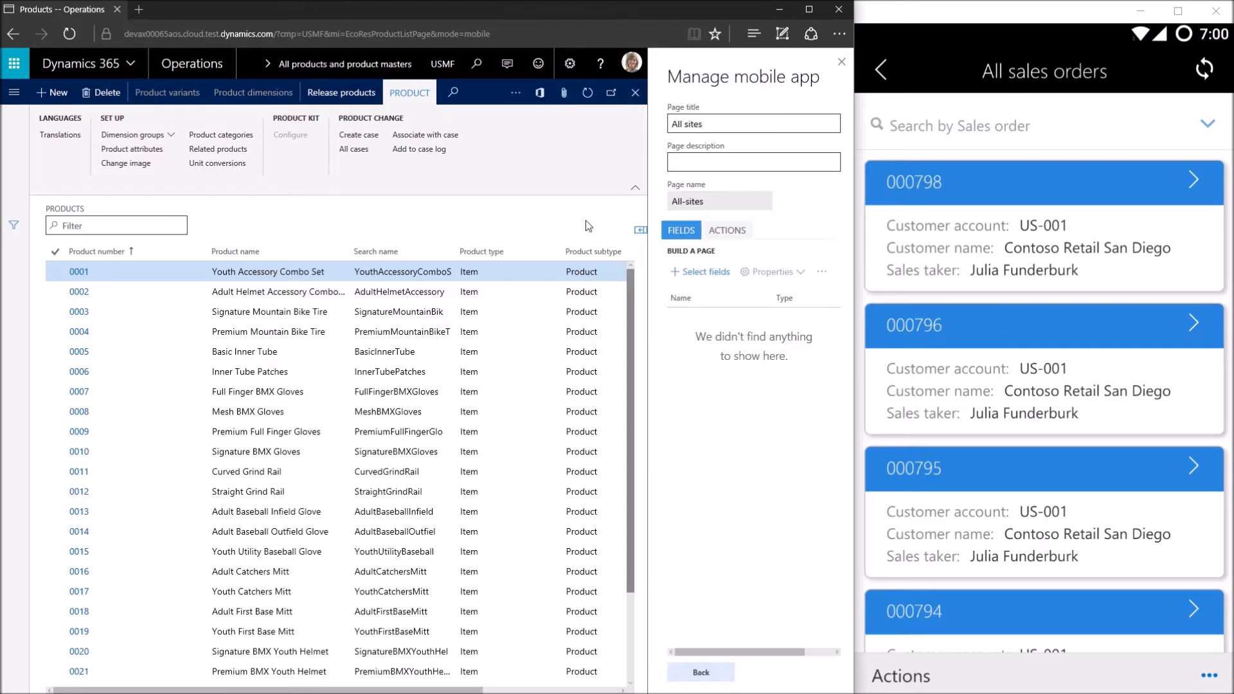
Open the Inventory management Sites form, include the list's Site and Name fields in the page, and finish editing it.
{"action": "left_click", "coordinate": [476, 64]}
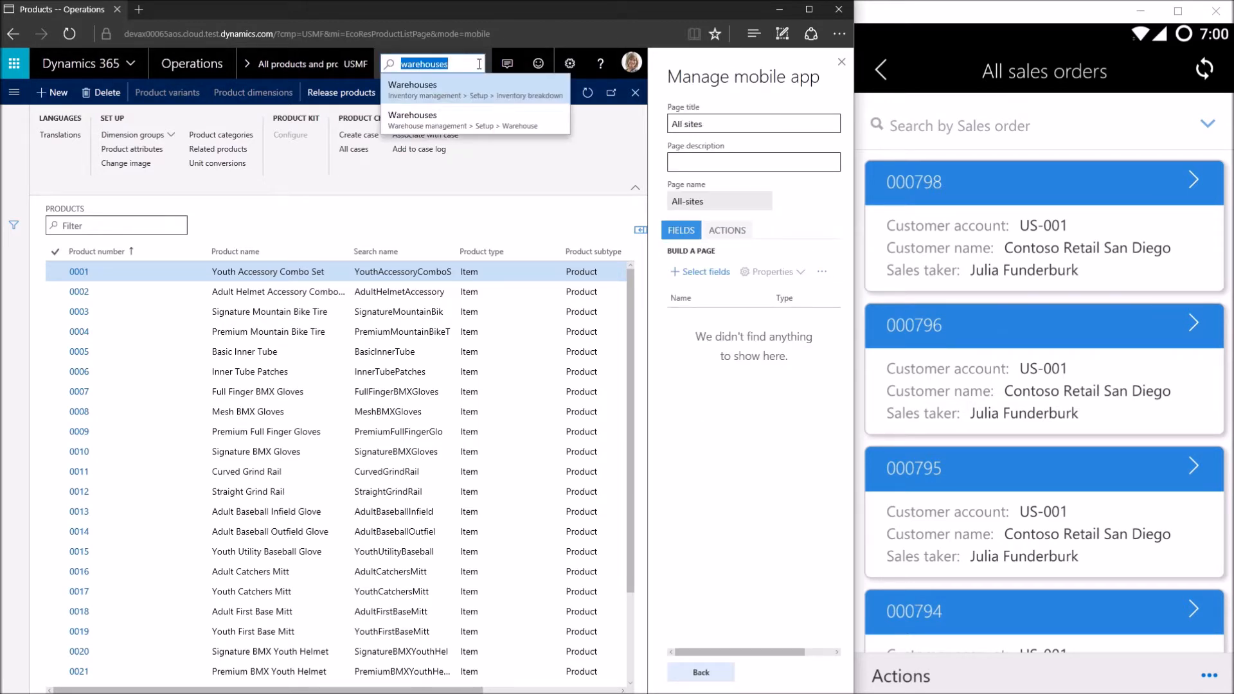
{"action": "type", "text": "sites"}
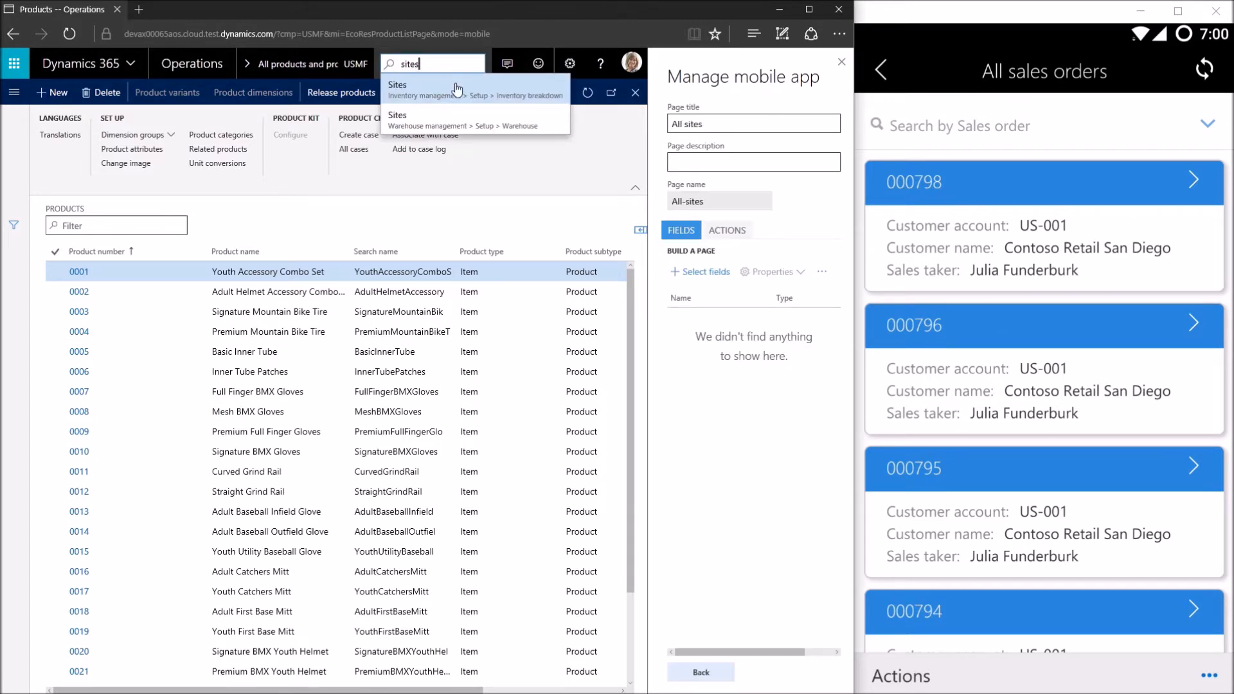
{"action": "left_click", "coordinate": [456, 88]}
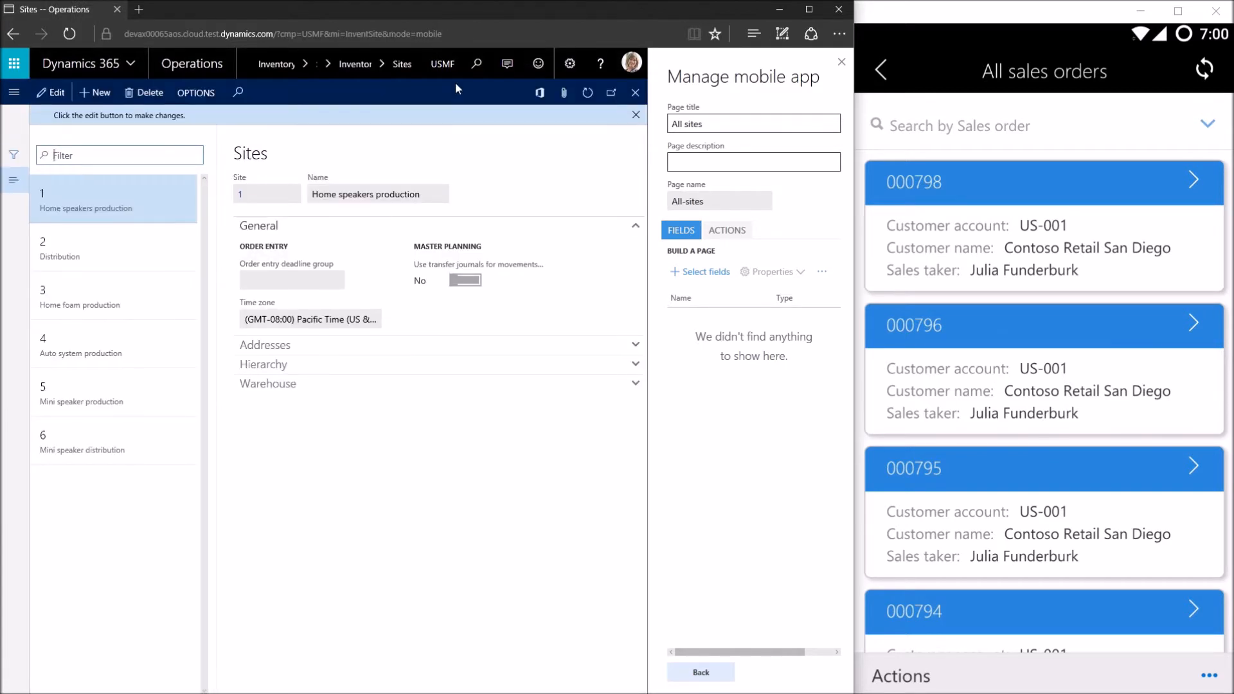
{"action": "left_click", "coordinate": [707, 271]}
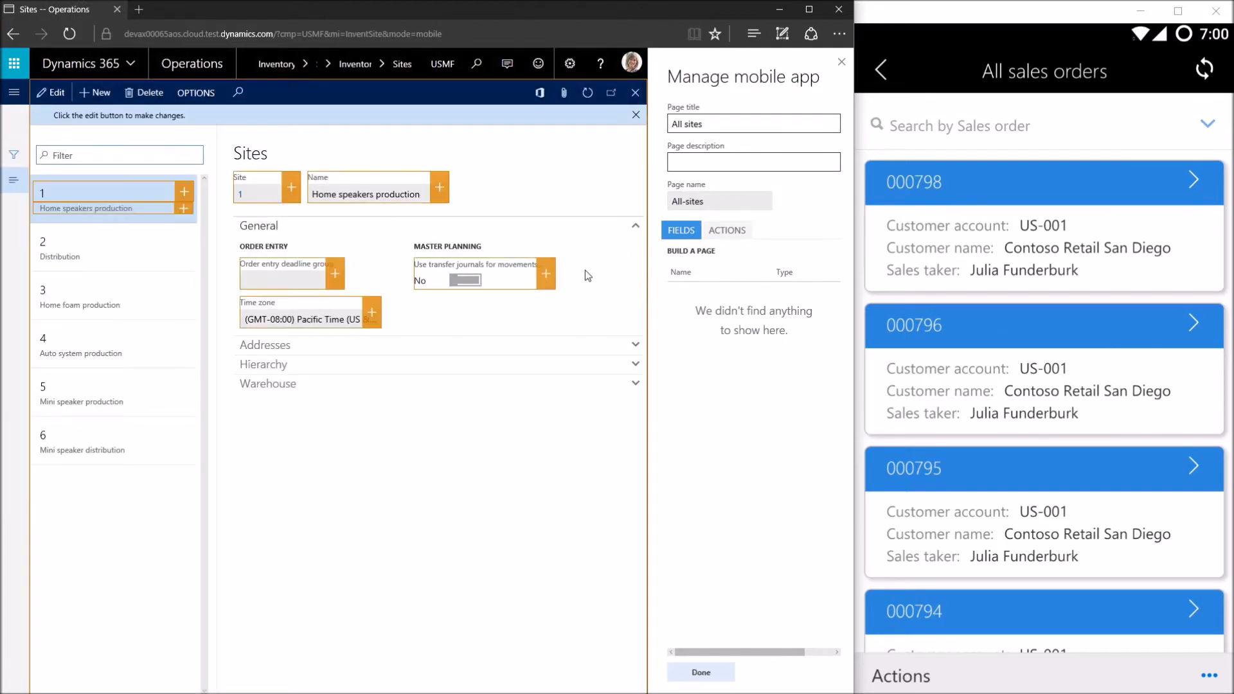
{"action": "left_click", "coordinate": [184, 193]}
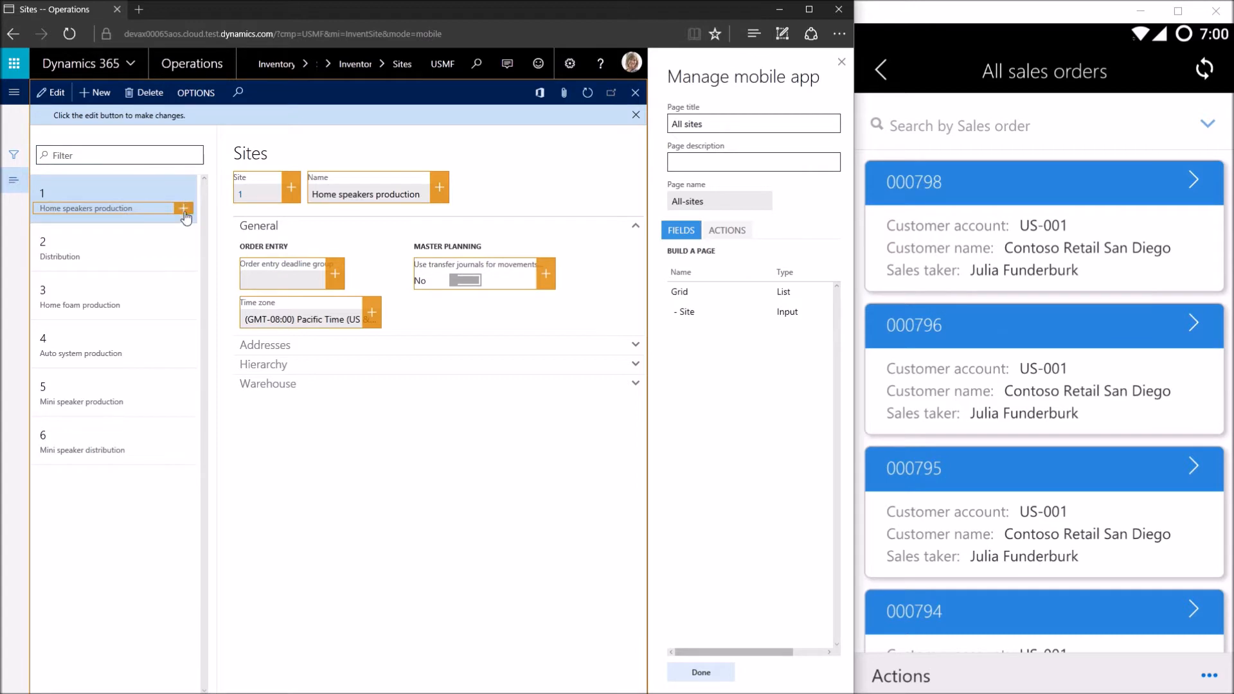
{"action": "left_click", "coordinate": [185, 208]}
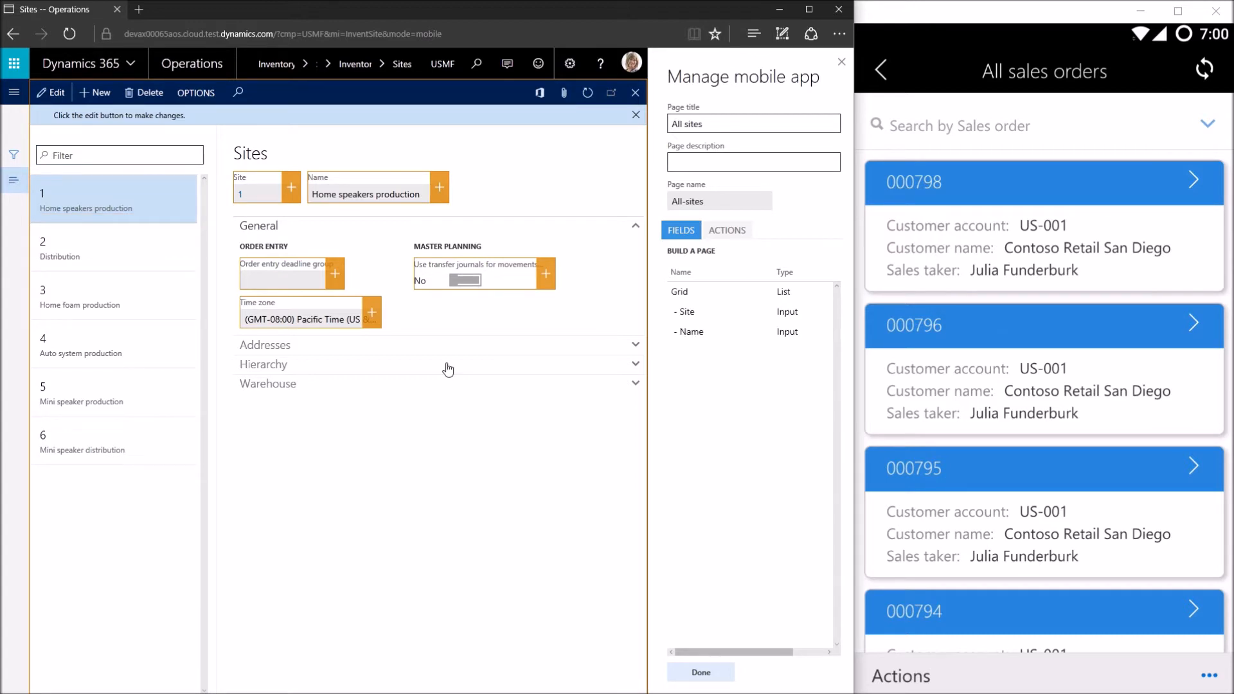
{"action": "left_click", "coordinate": [701, 673]}
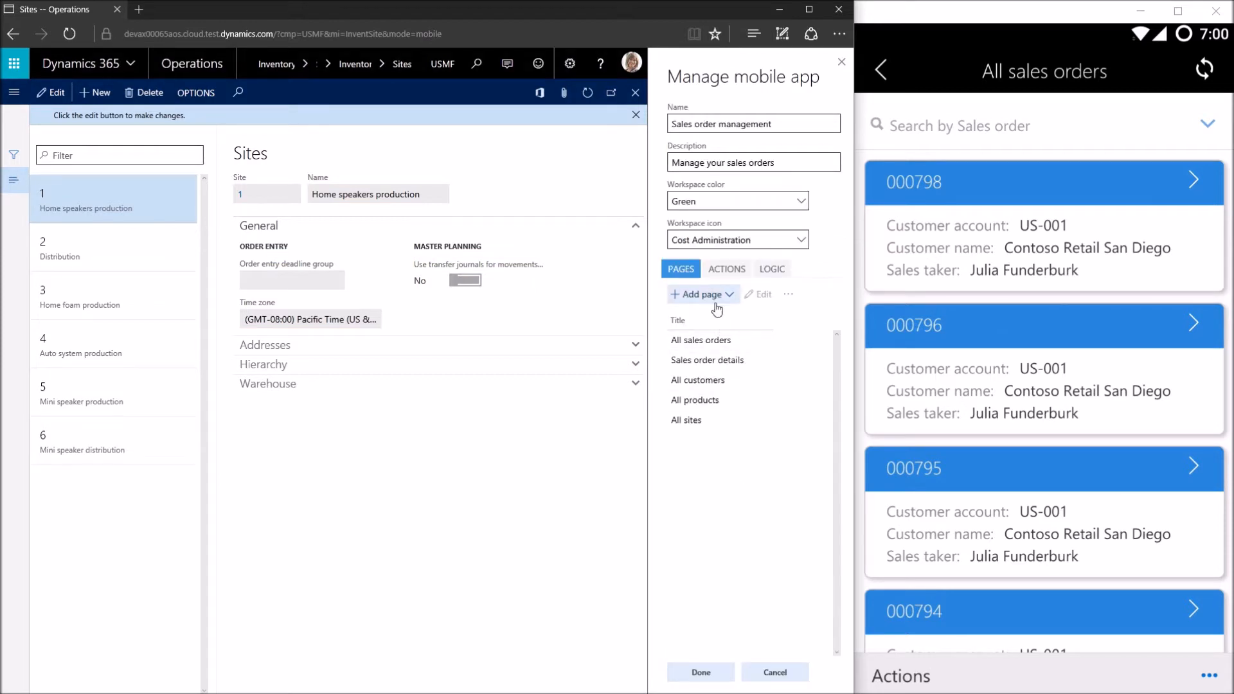
Add a workspace page titled "All warehouses".
{"action": "left_click", "coordinate": [699, 294]}
{"action": "type", "text": "All"}
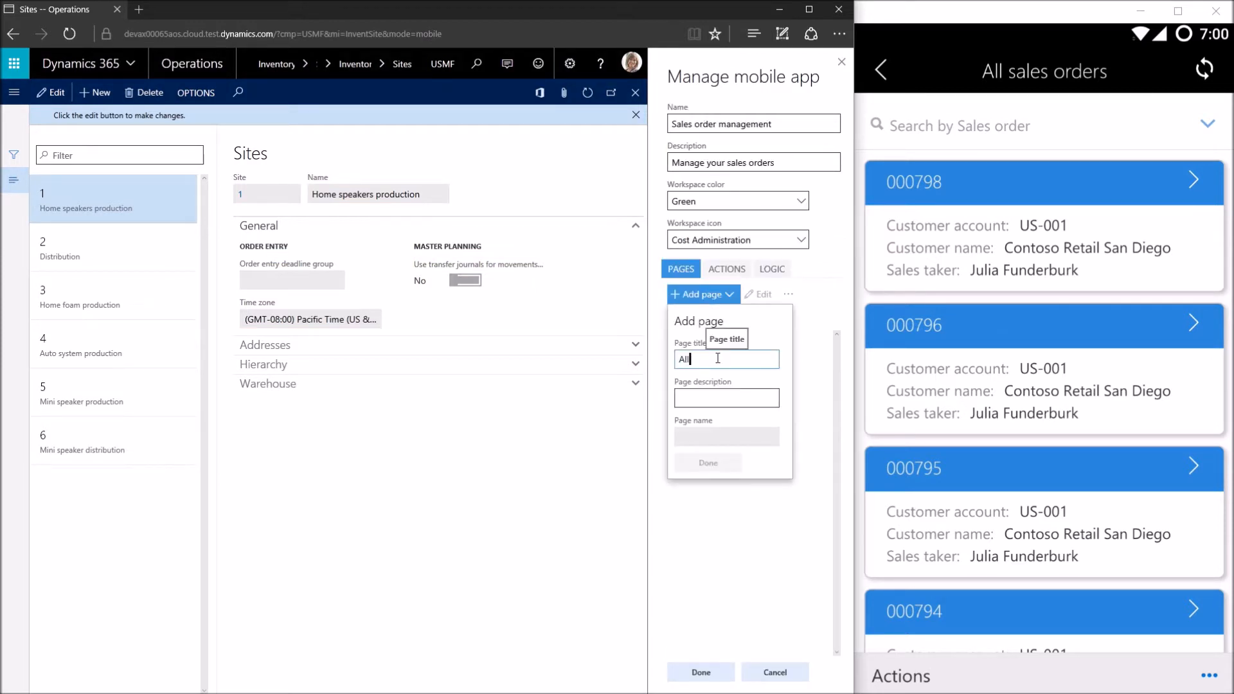
{"action": "type", "text": " warehouses"}
{"action": "key", "text": "Tab"}
{"action": "left_click", "coordinate": [715, 466]}
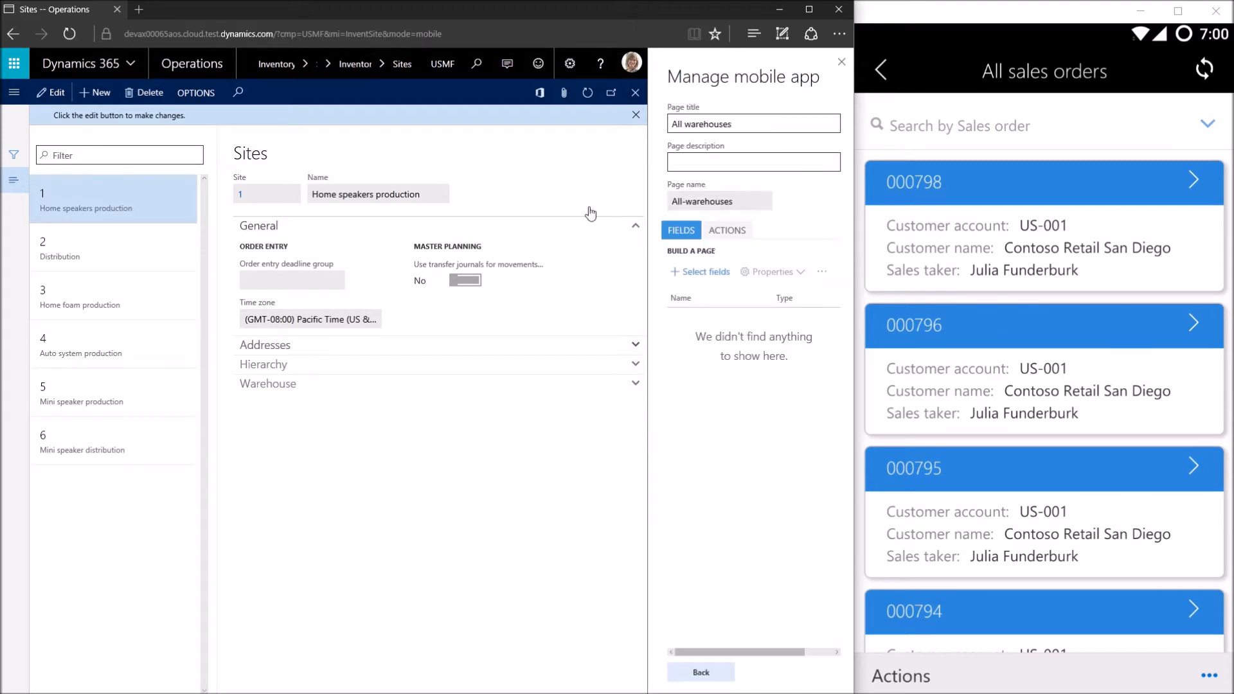
Open the Inventory management Warehouses form, include the list's Warehouse and Name fields in the page, and finish editing it.
{"action": "left_click", "coordinate": [476, 64]}
{"action": "type", "text": "warehouses"}
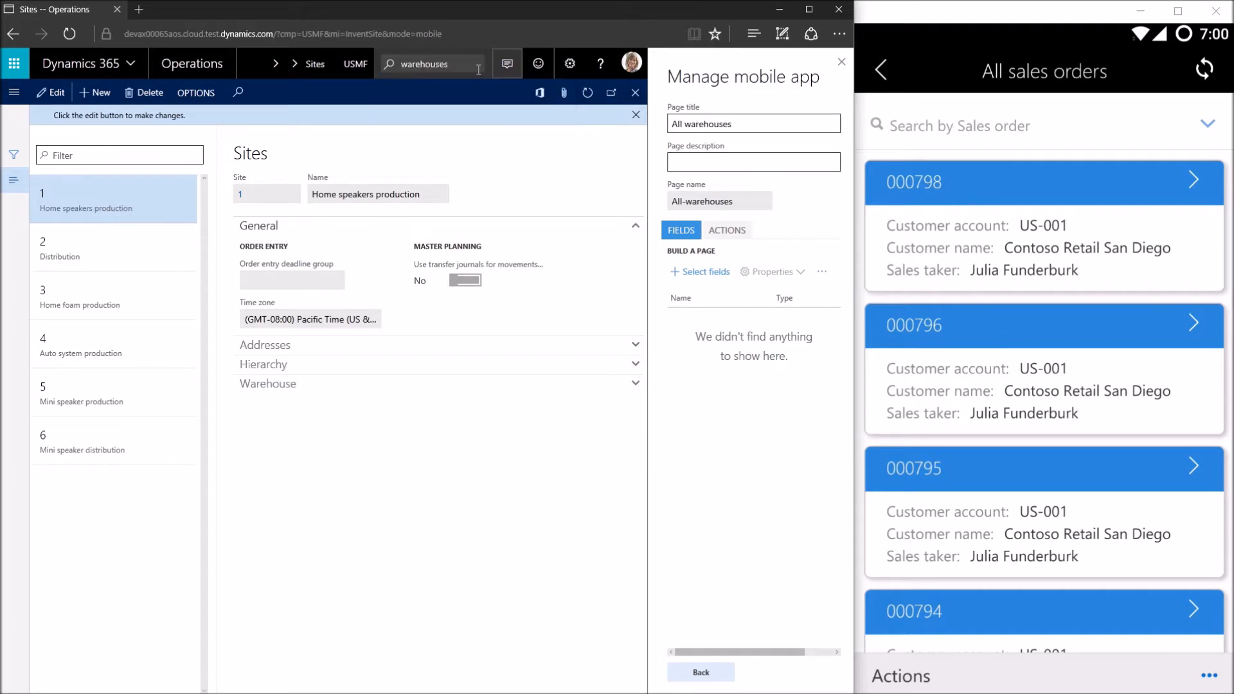
{"action": "left_click", "coordinate": [456, 88]}
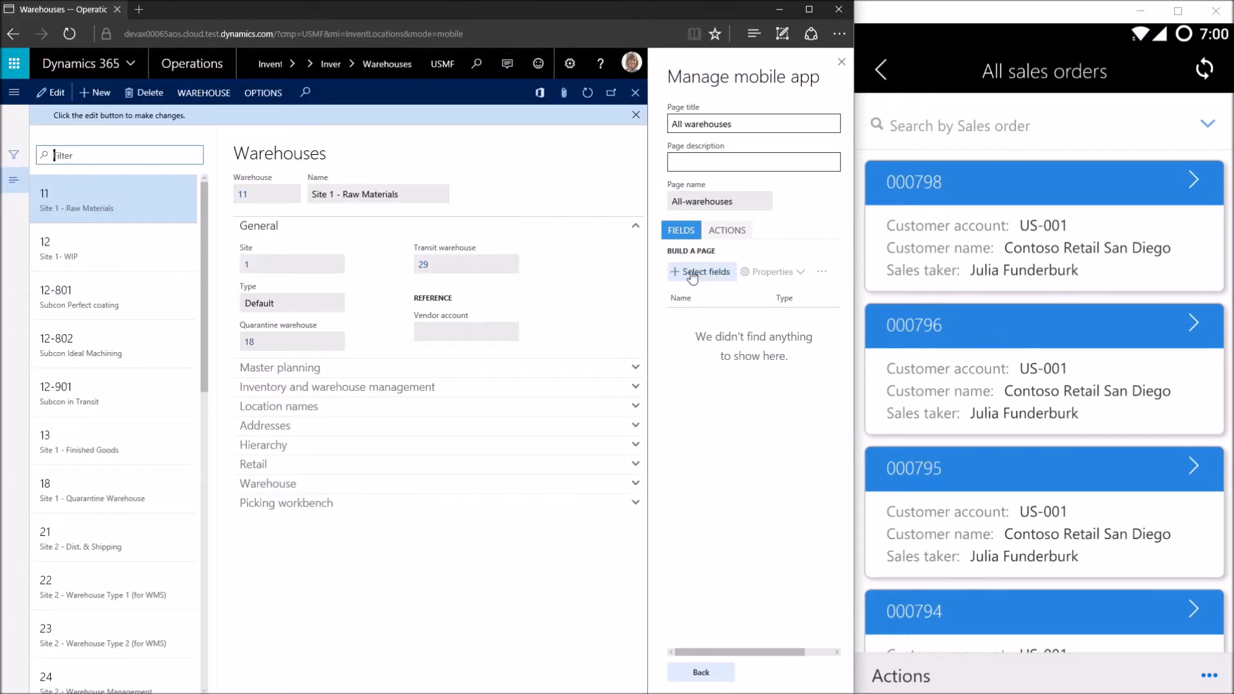
{"action": "left_click", "coordinate": [692, 276]}
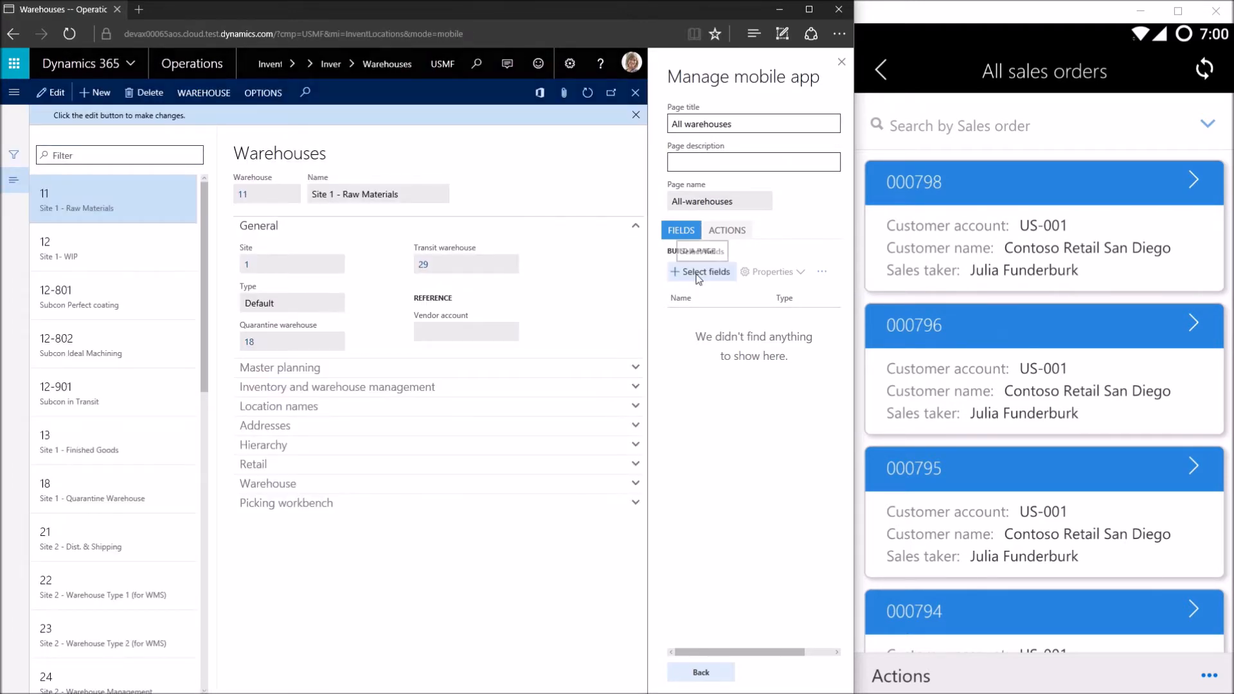
{"action": "left_click", "coordinate": [185, 192]}
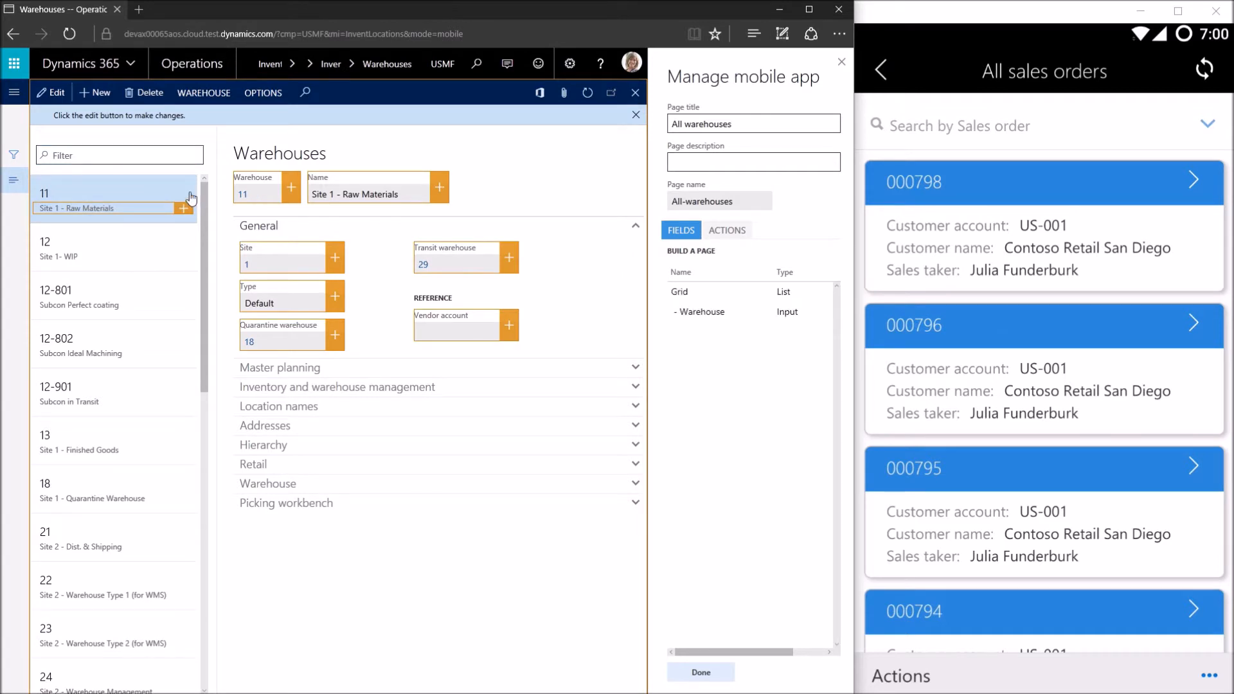
{"action": "left_click", "coordinate": [184, 208]}
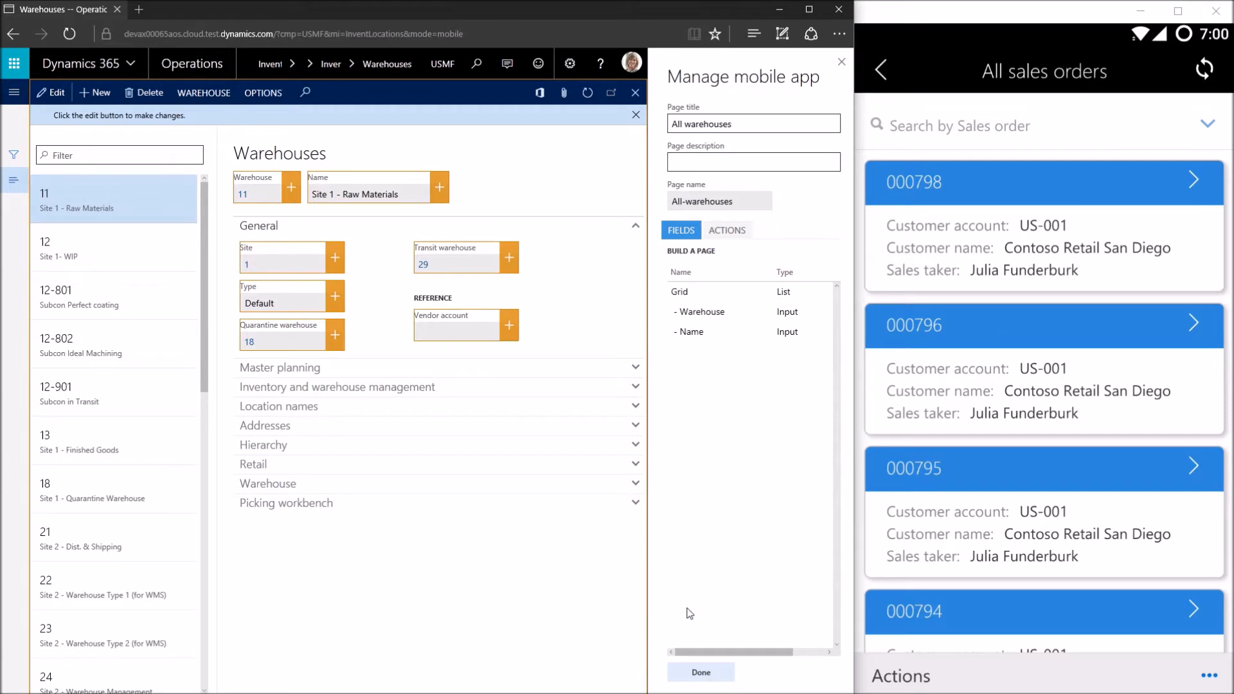
{"action": "left_click", "coordinate": [713, 674]}
{"action": "left_click", "coordinate": [714, 674]}
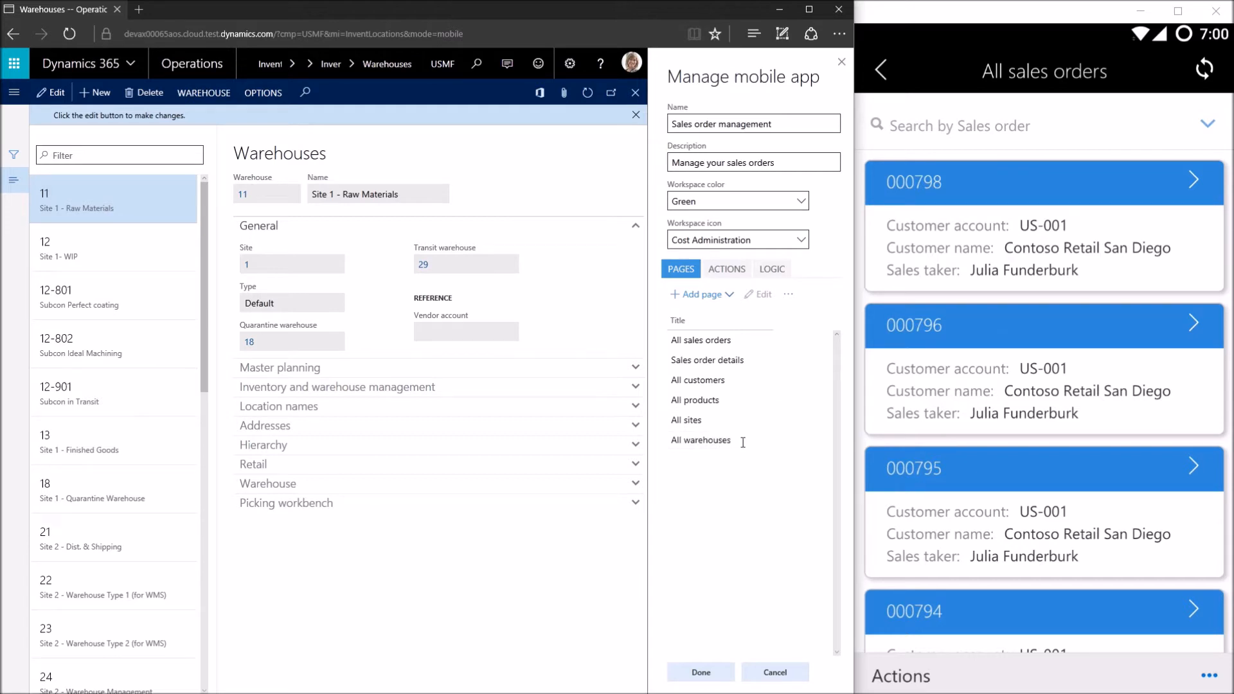
Open the Add line action of the Sales order details page for editing.
{"action": "left_click", "coordinate": [741, 360]}
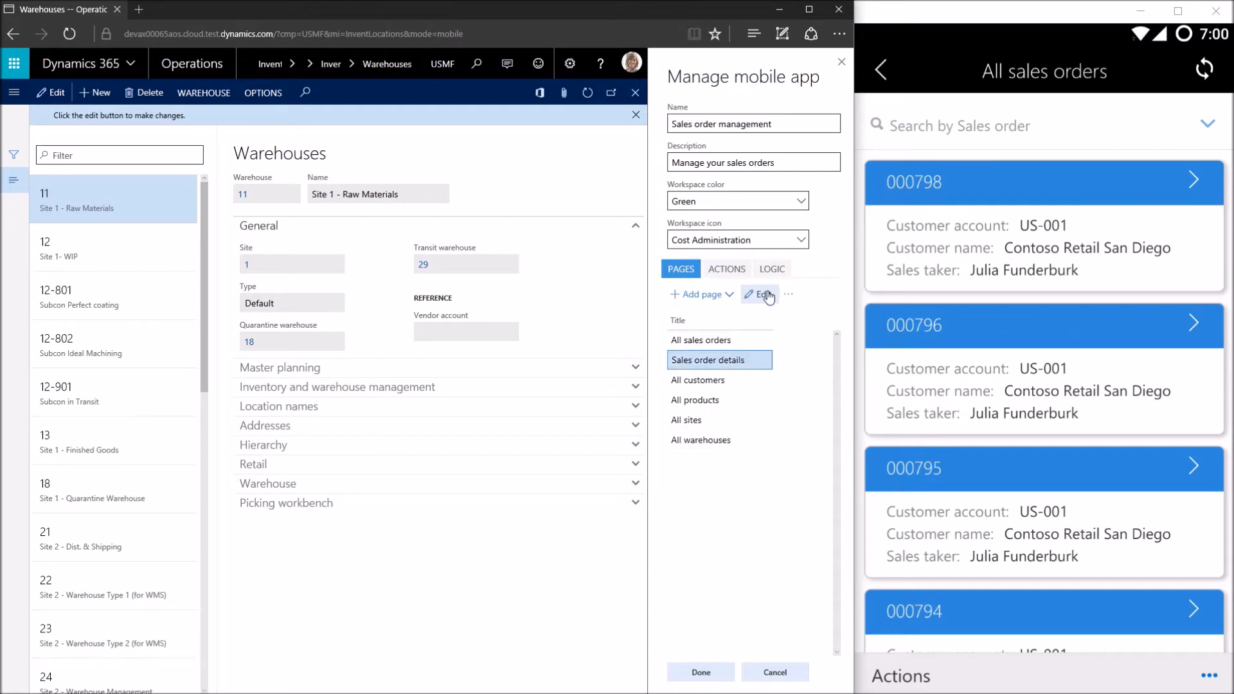
{"action": "left_click", "coordinate": [764, 294]}
{"action": "left_click", "coordinate": [737, 271]}
{"action": "left_click", "coordinate": [733, 339]}
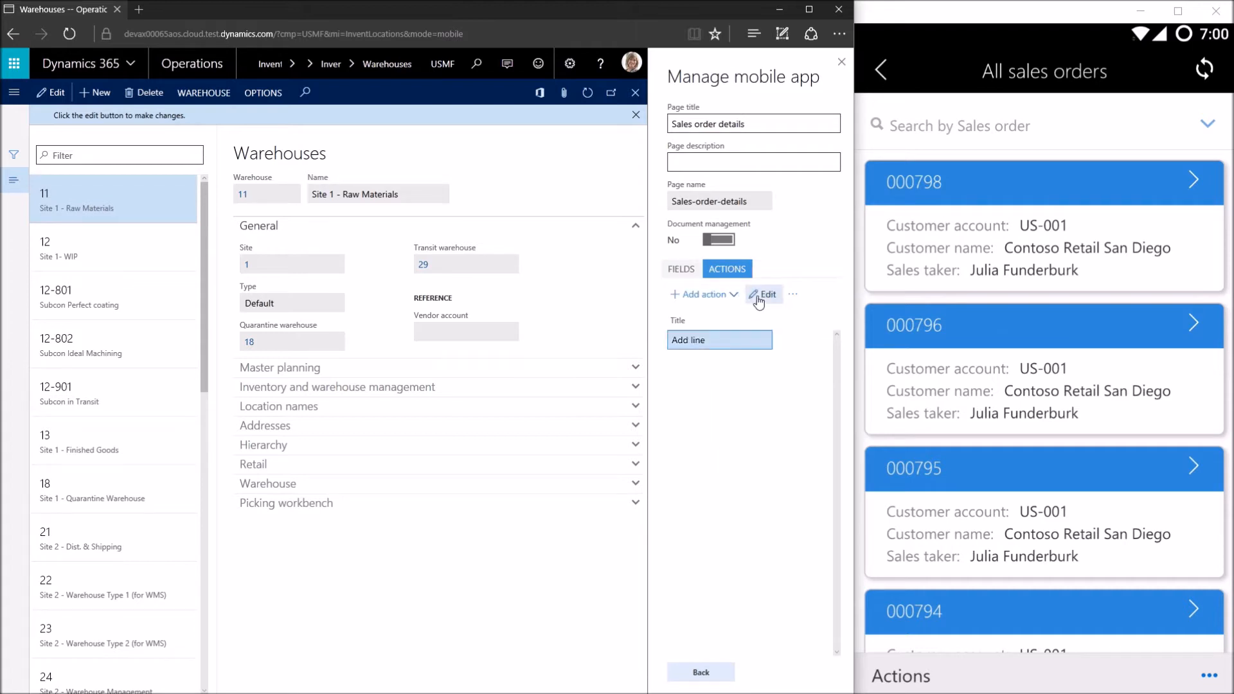
{"action": "left_click", "coordinate": [764, 294]}
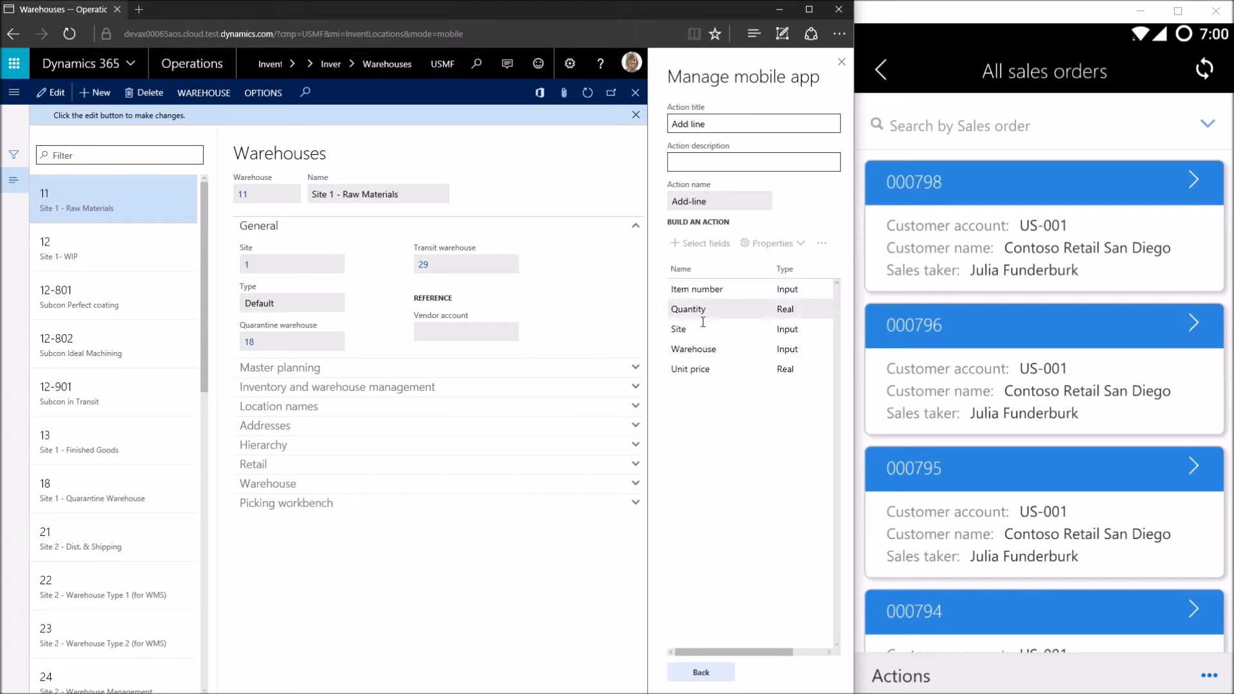
Set All-sites as the lookup page for the action's Site field.
{"action": "left_click", "coordinate": [758, 329]}
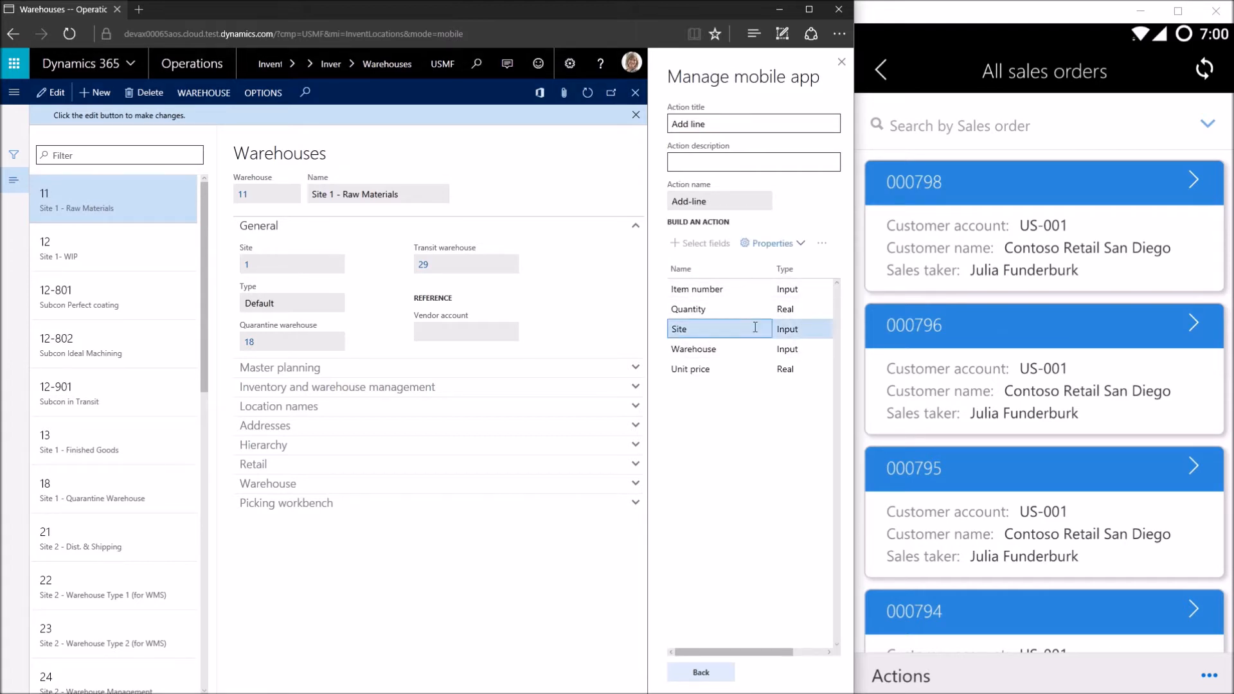
{"action": "left_click", "coordinate": [794, 246]}
{"action": "left_click", "coordinate": [754, 441]}
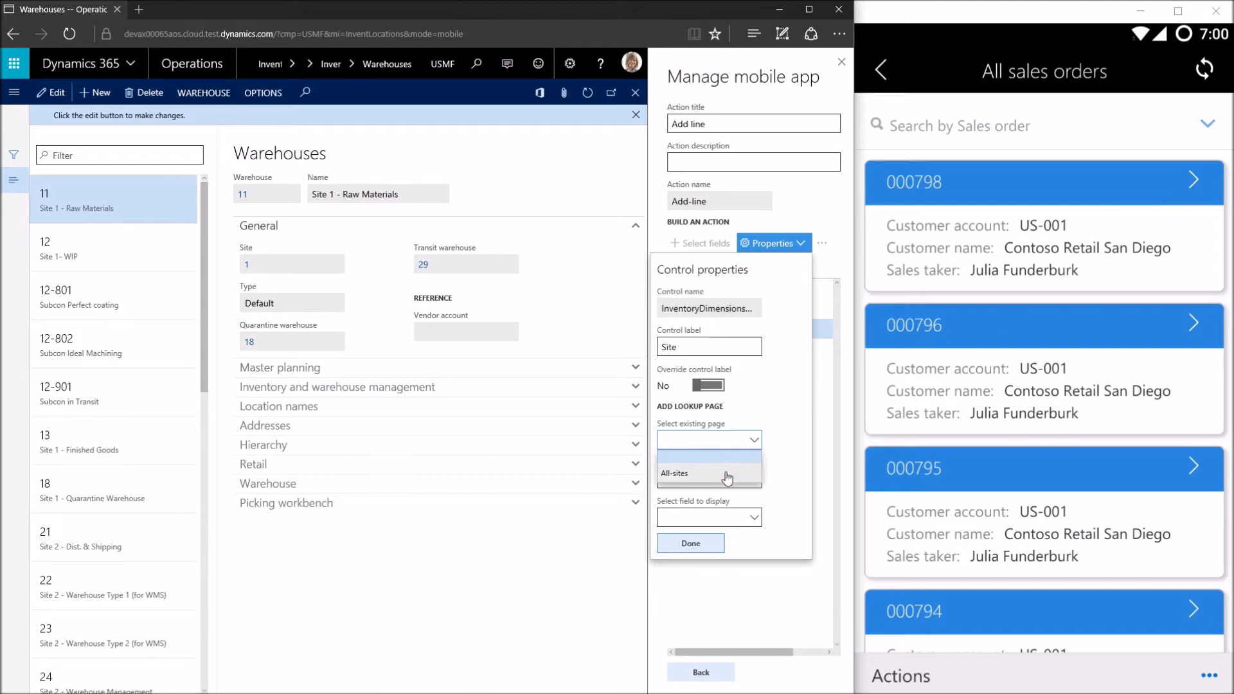
{"action": "left_click", "coordinate": [681, 474]}
{"action": "left_click", "coordinate": [718, 544]}
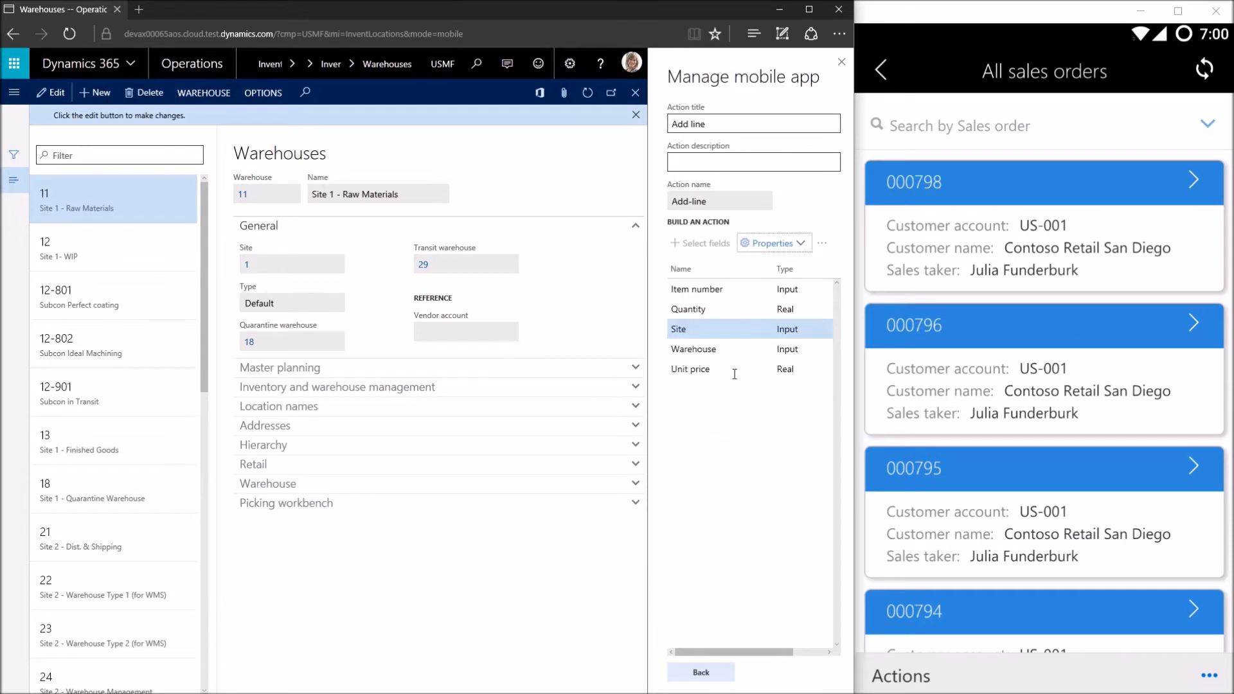
Set All-warehouses as the lookup page for the action's Warehouse field, with Warehouse as both the field data and the display field.
{"action": "left_click", "coordinate": [707, 349]}
{"action": "left_click", "coordinate": [766, 243]}
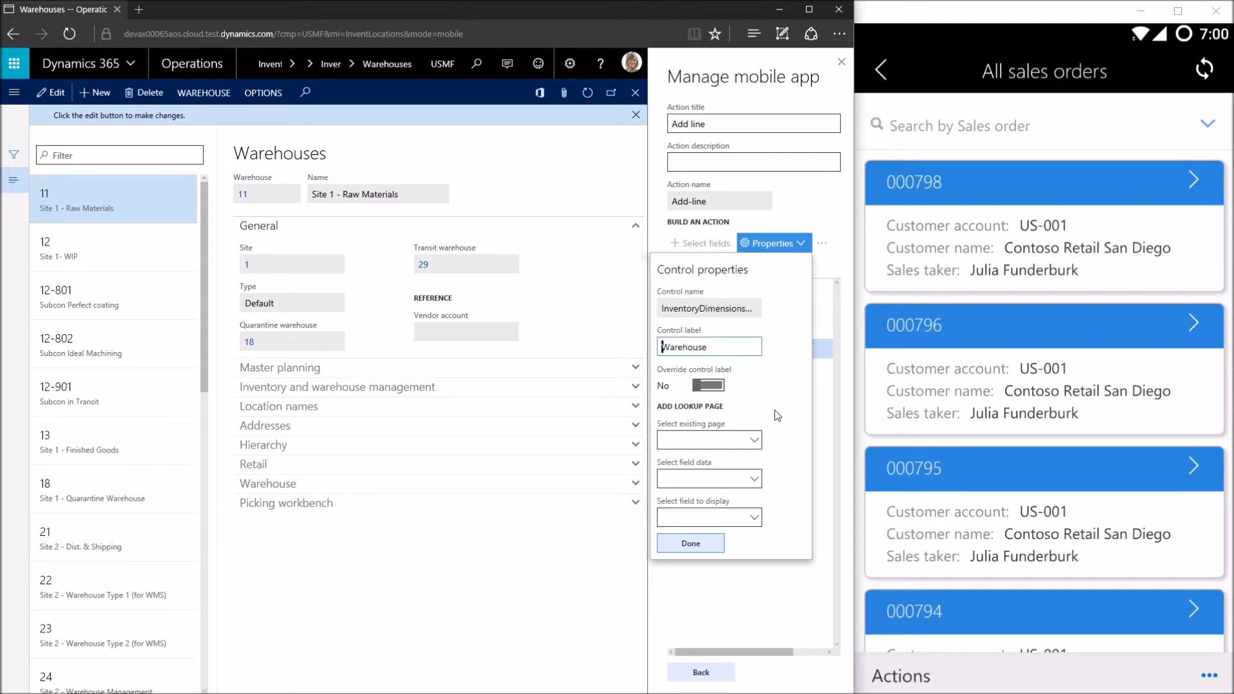
{"action": "left_click", "coordinate": [750, 439]}
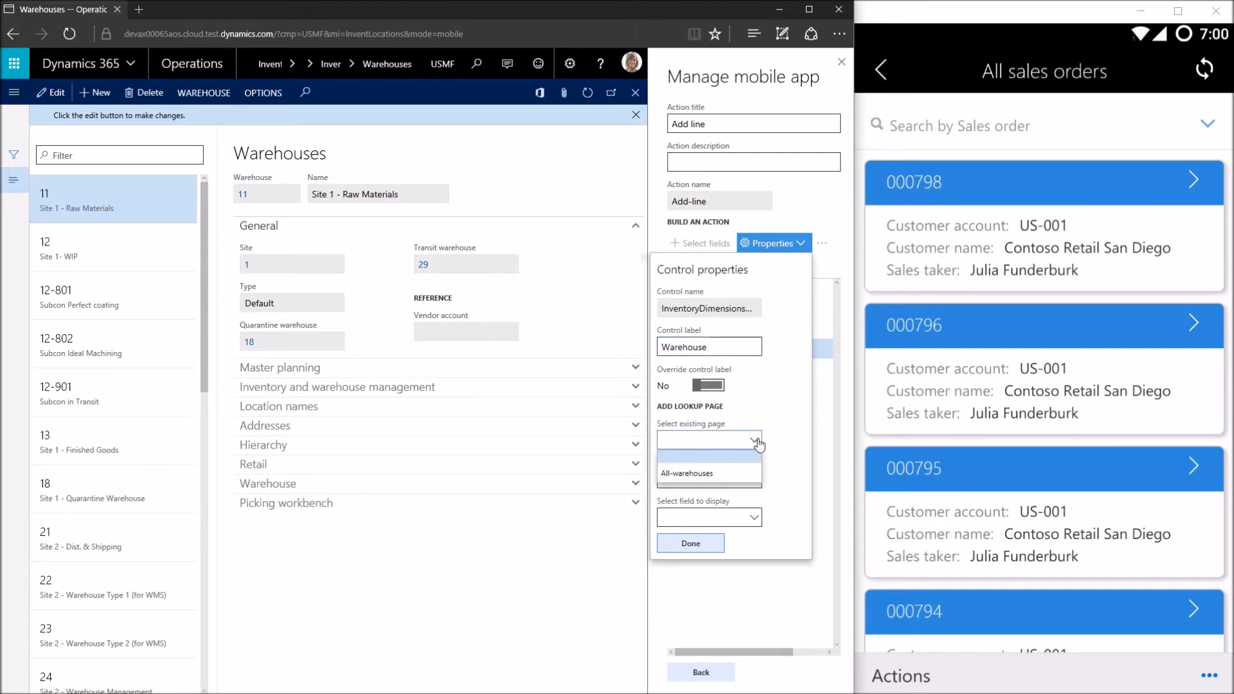
{"action": "left_click", "coordinate": [688, 474]}
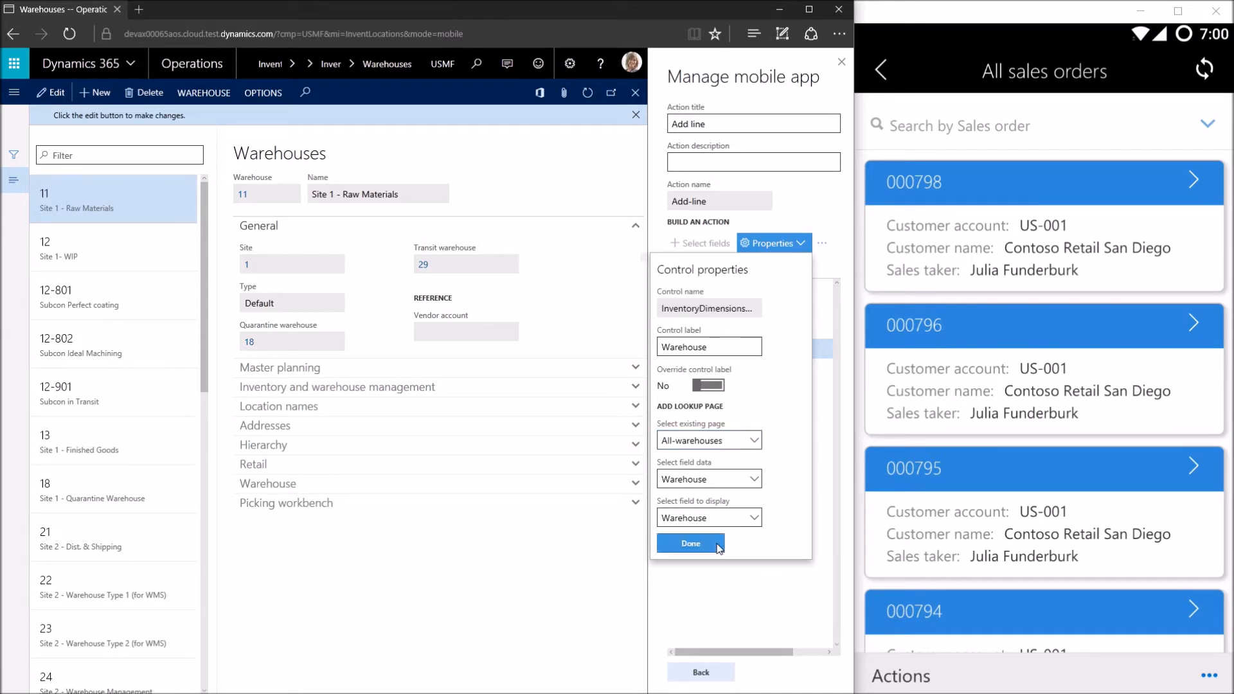
{"action": "left_click", "coordinate": [694, 543]}
Check which existing lookup pages are offered for the action's Item number field, leaving its properties unchanged.
{"action": "left_click", "coordinate": [725, 329]}
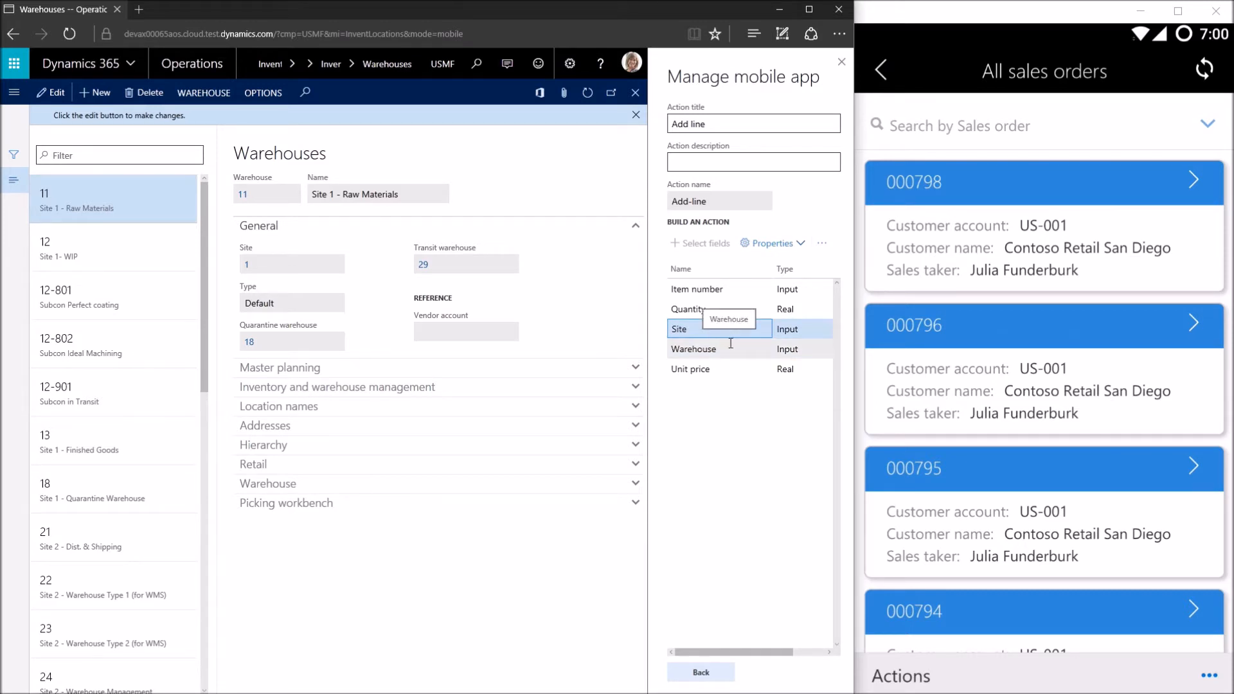
{"action": "key", "text": "Up"}
{"action": "key", "text": "Up"}
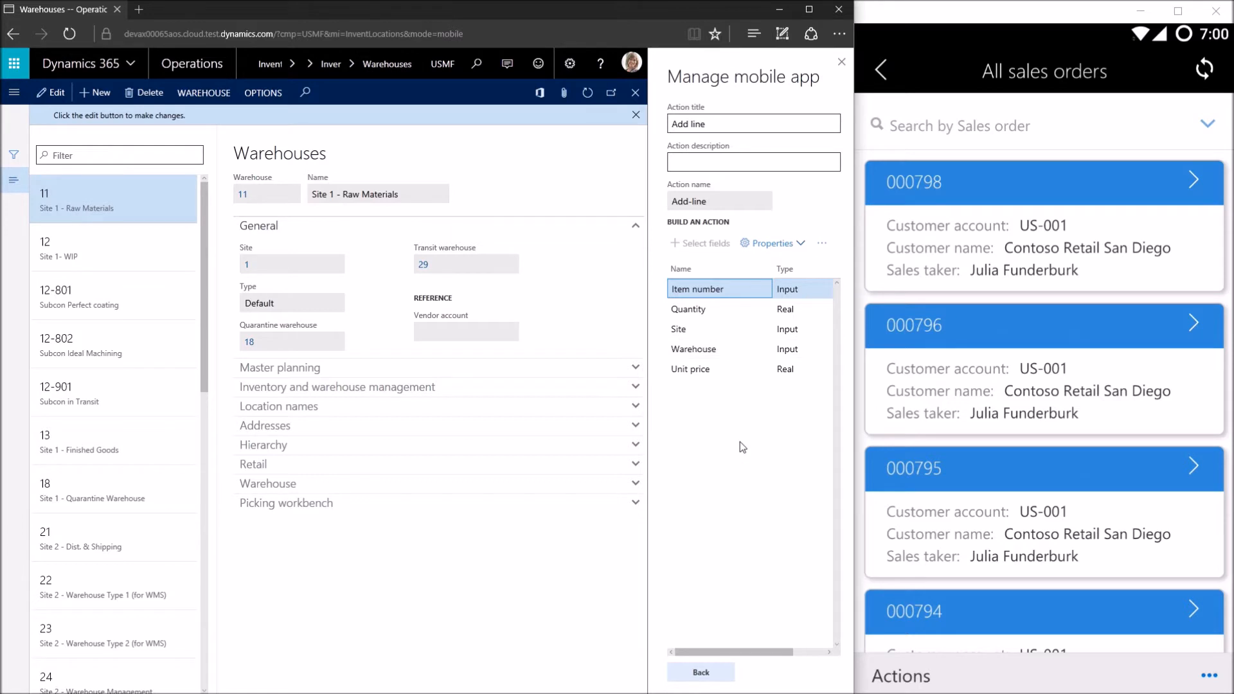
{"action": "left_click", "coordinate": [799, 244]}
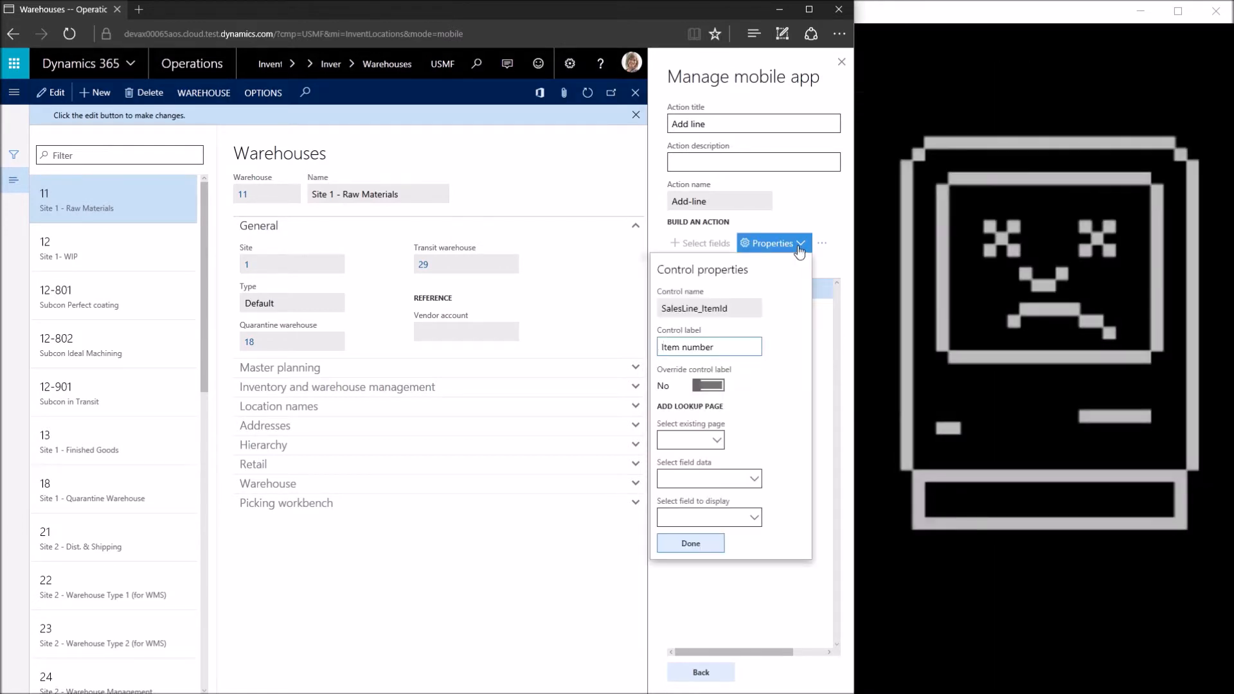
{"action": "left_click", "coordinate": [718, 443]}
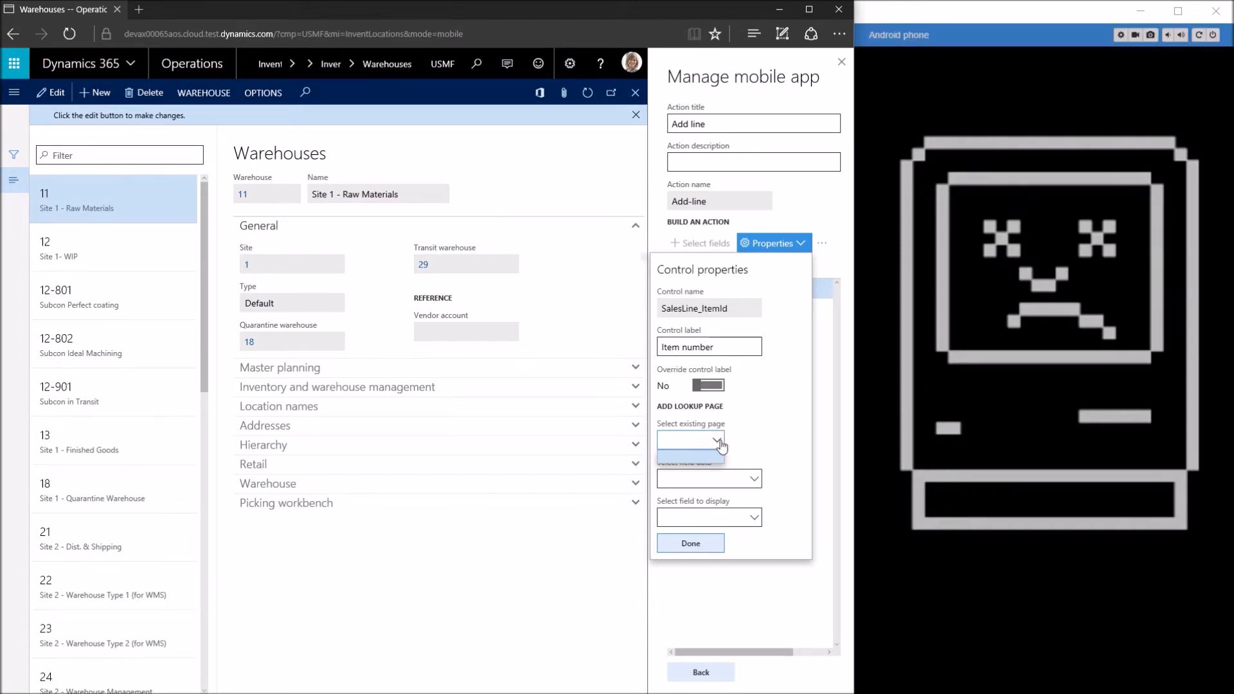
{"action": "left_click", "coordinate": [747, 431]}
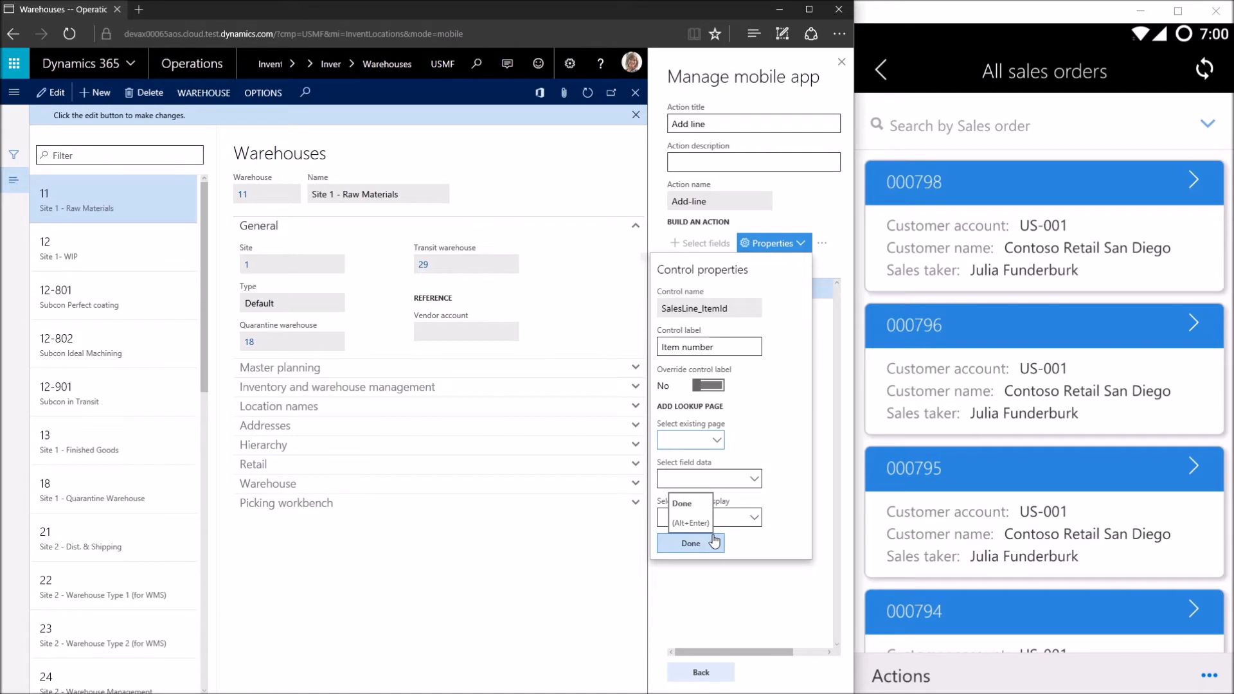
{"action": "left_click", "coordinate": [713, 541]}
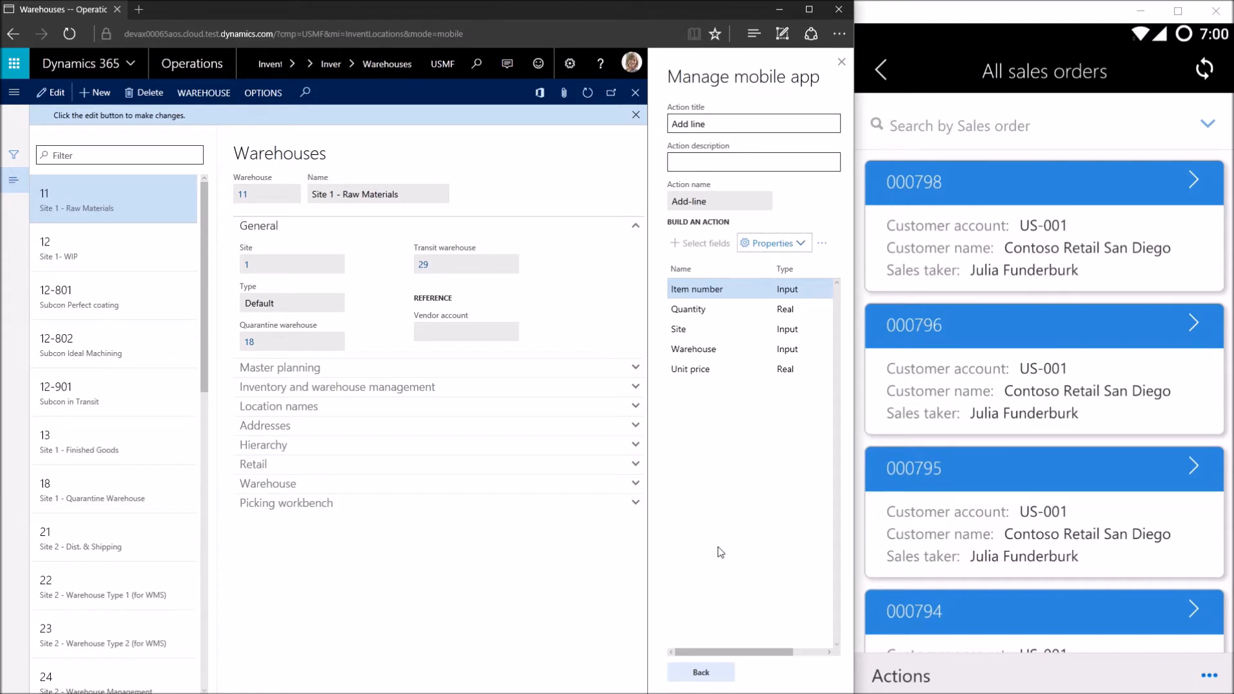
Switch to Visual Studio and compare the data properties of SalesLine_ItemId in SalesTable with Identification_DisplayProductNumber in EcoResProductListPage.
{"action": "key", "text": "alt+Tab"}
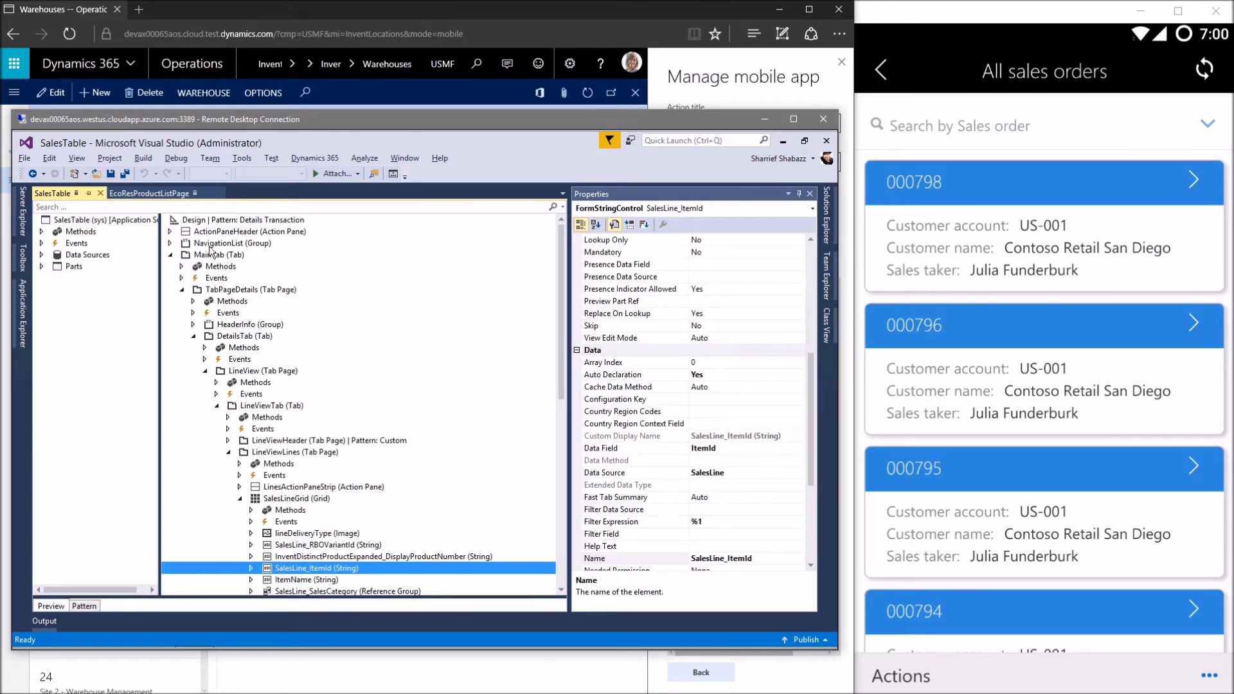
{"action": "left_click", "coordinate": [145, 196]}
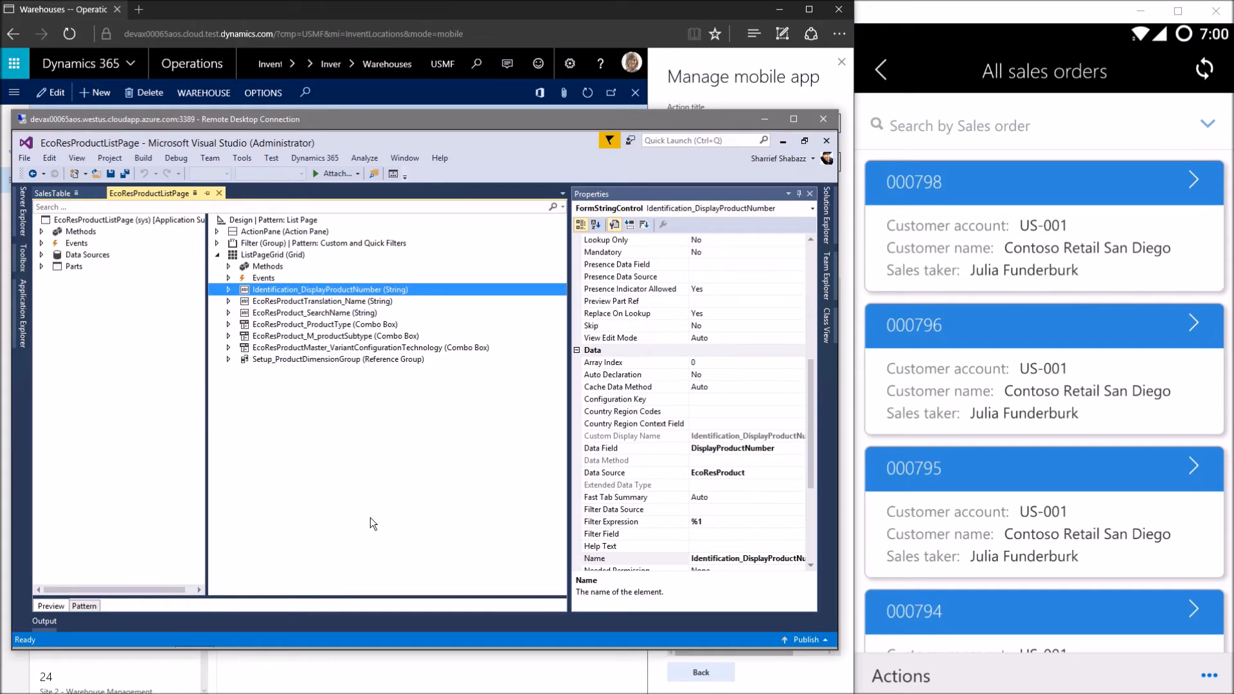
{"action": "left_click", "coordinate": [52, 192]}
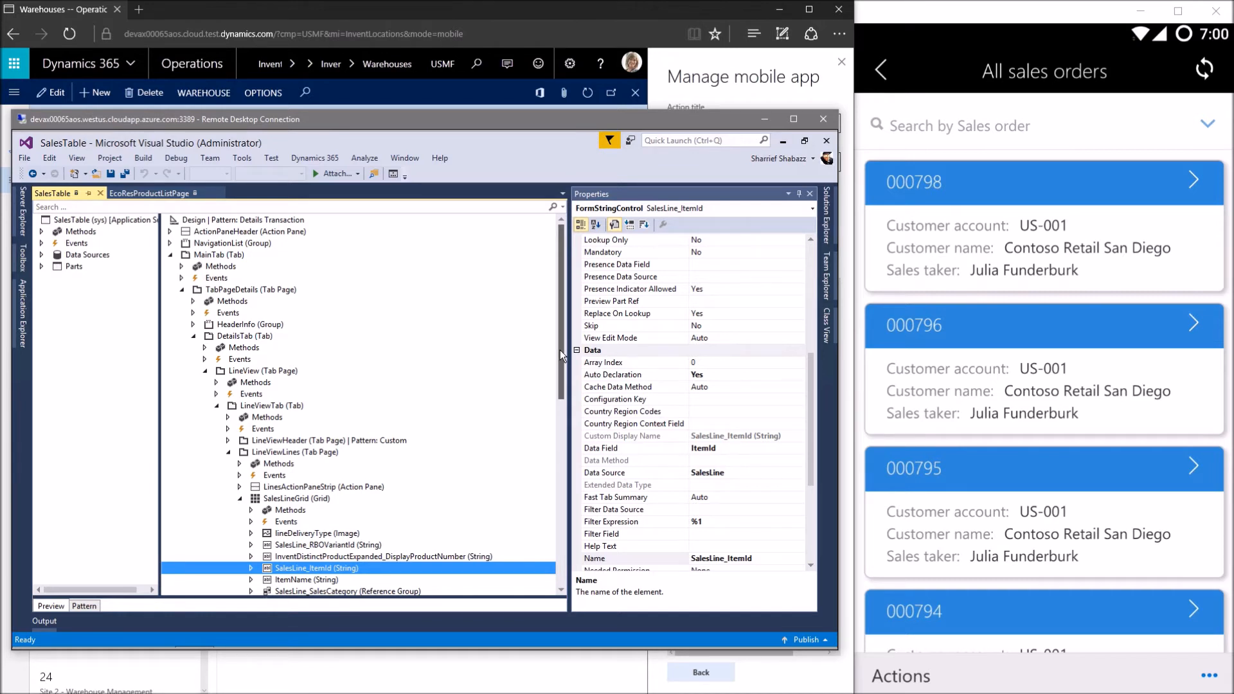
{"action": "left_click", "coordinate": [147, 194]}
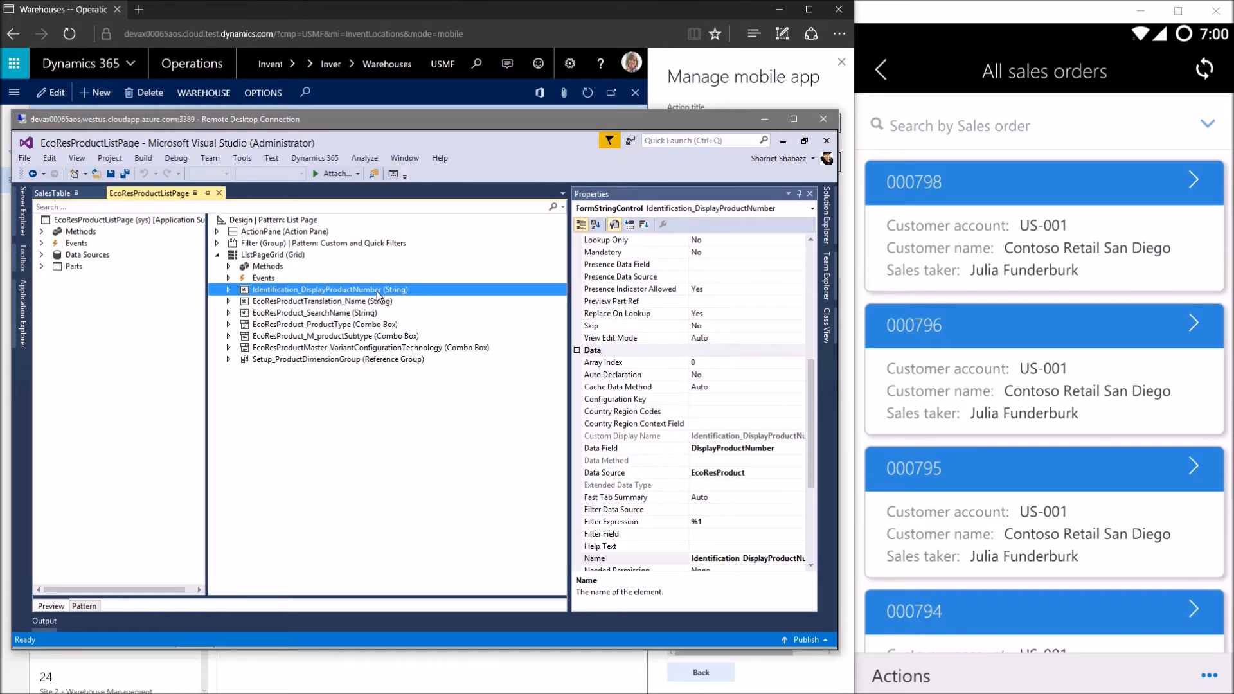
{"action": "left_click", "coordinate": [54, 194]}
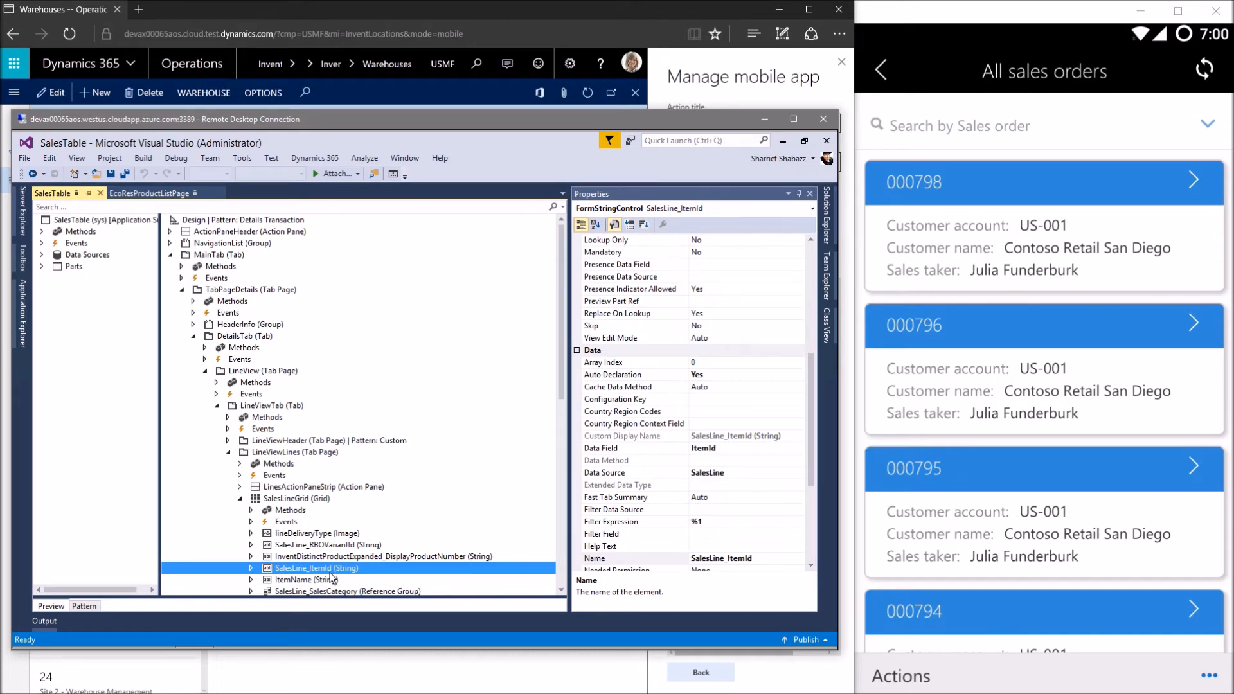
{"action": "left_click", "coordinate": [764, 119]}
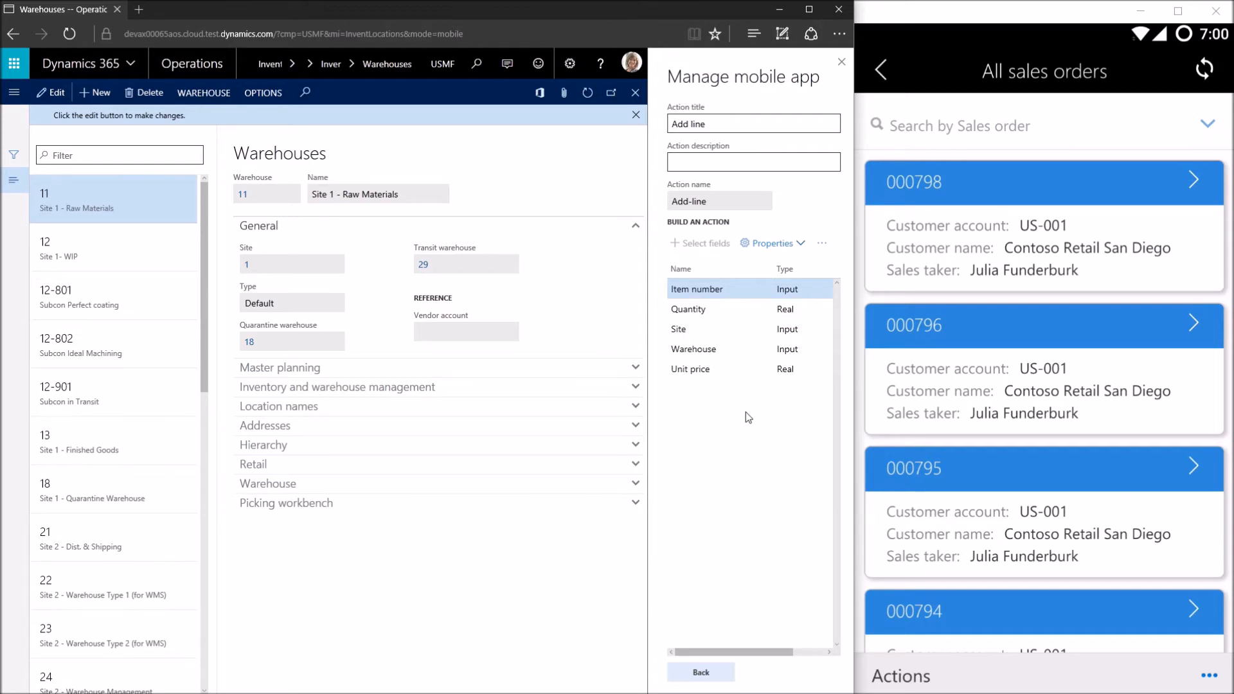
Switch to Visual Studio Code, create a new file and save it in the sample folder as SalesOrderManagement.js.
{"action": "key", "text": "alt+Tab"}
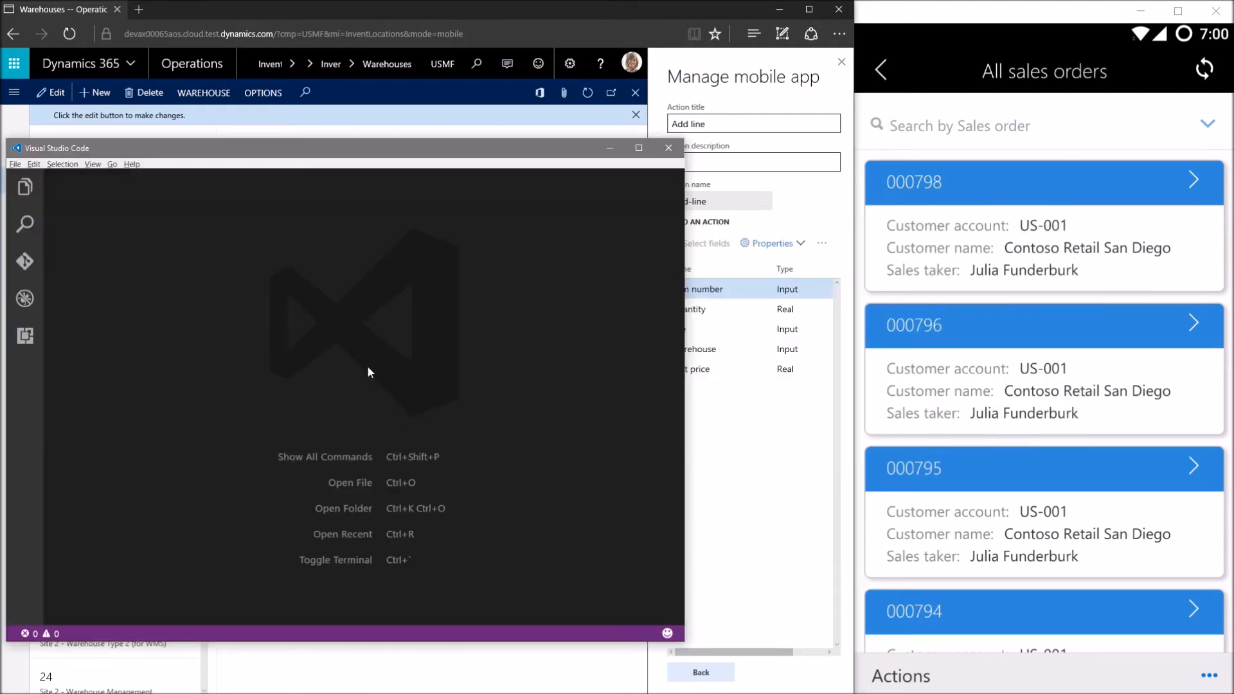
{"action": "left_click", "coordinate": [15, 164]}
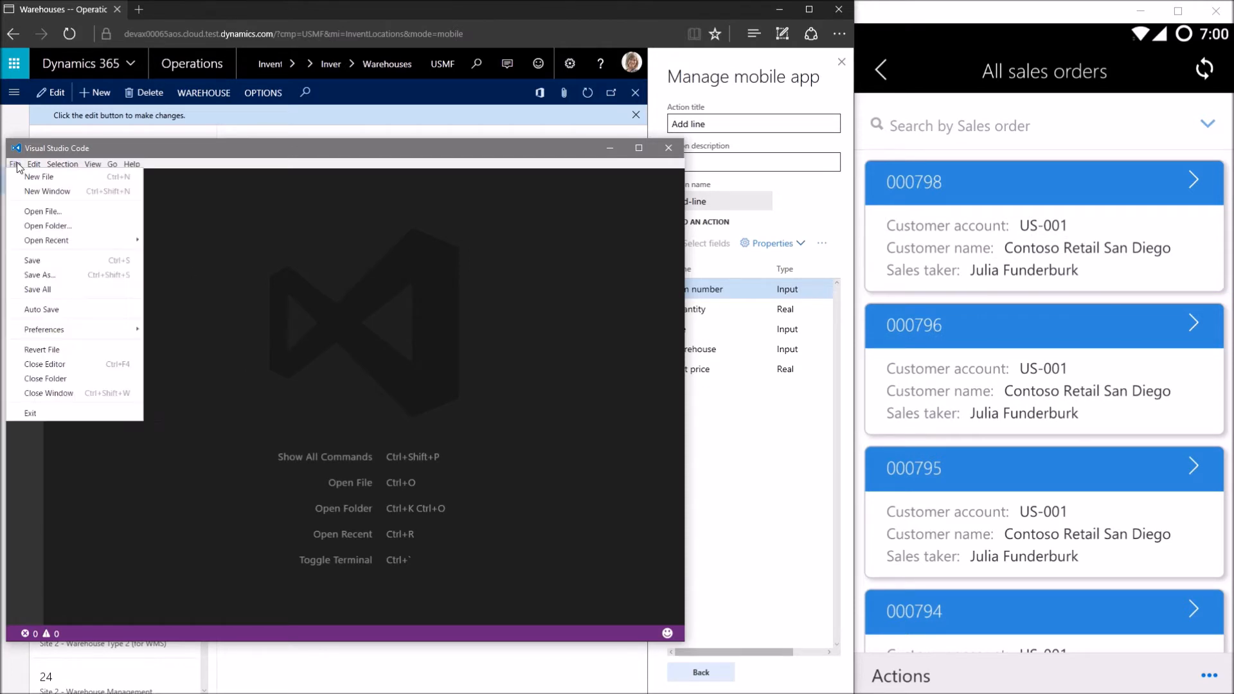
{"action": "left_click", "coordinate": [29, 177]}
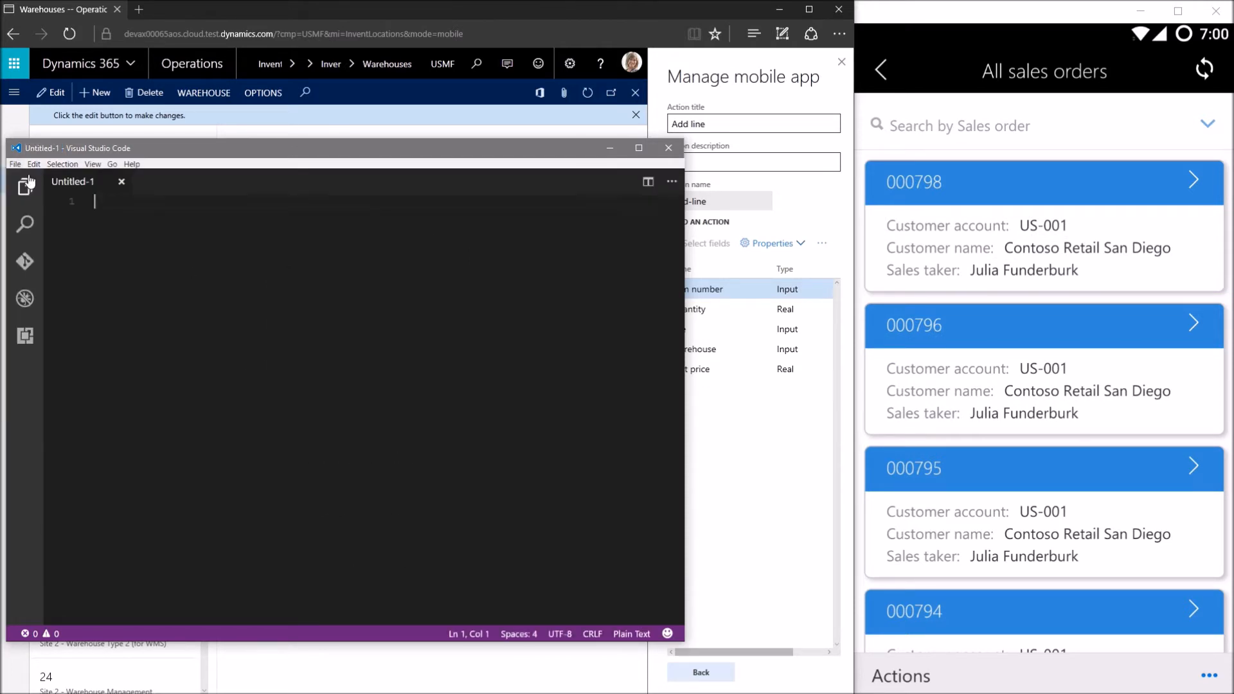
{"action": "left_click", "coordinate": [14, 163]}
{"action": "left_click", "coordinate": [71, 274]}
{"action": "type", "text": "Sa"}
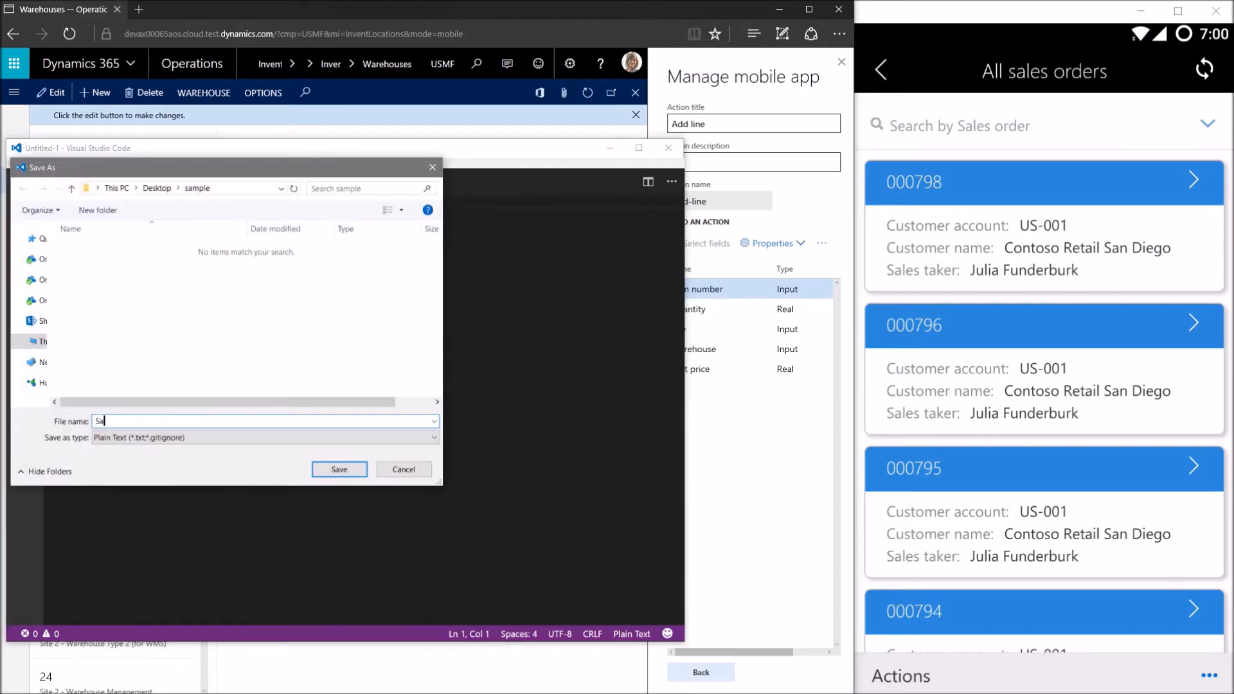
{"action": "type", "text": "lesOrderManagement.js"}
{"action": "key", "text": "Return"}
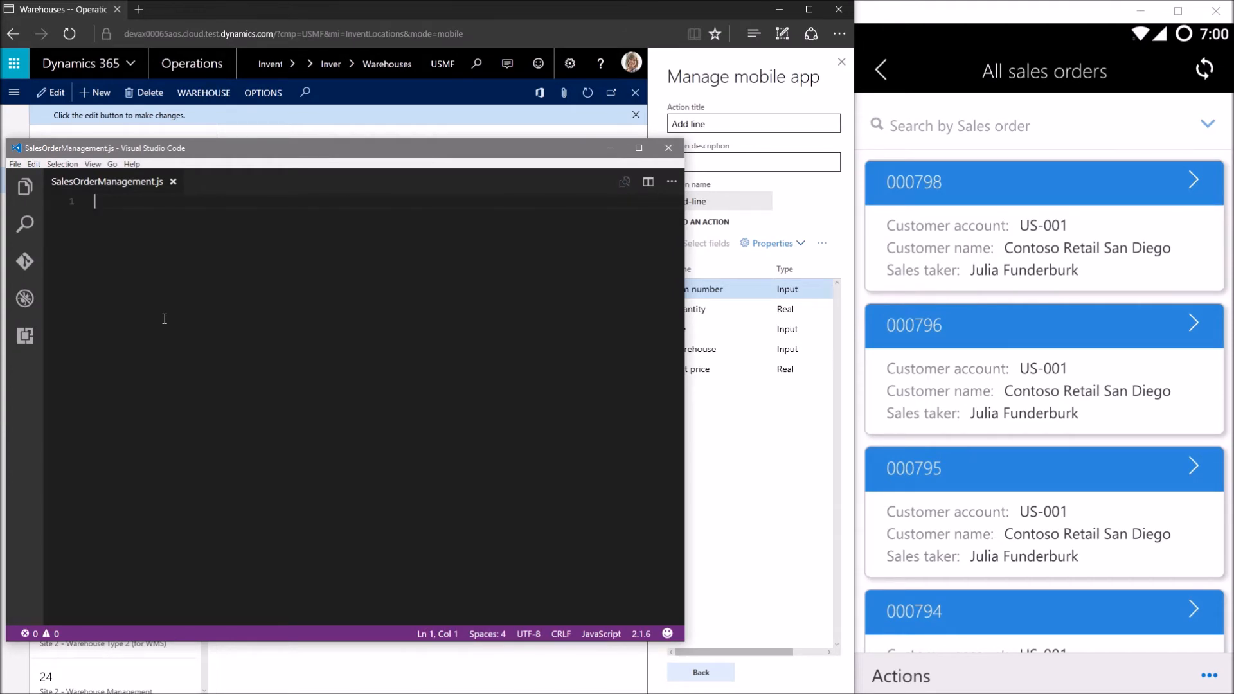
Add a main function with empty workspaceInitialization, pageInitialization and actionInitialization functions, return them as appInit, pageInit and taskInit, and save the file.
{"action": "type", "text": "function main(metadataService, dataService, cacheService, $q) {      let workspaceInitialization = function (appMetadata) {      };     let pageInitialization = function (pageMetadata, context) {      };     let actionInitialization = function (taskMetadata, context, taskData) {      };      return {         appInit: workspaceInitialization,         pageInit: pageInitialization,         taskInit: actionInitialization     }; }"}
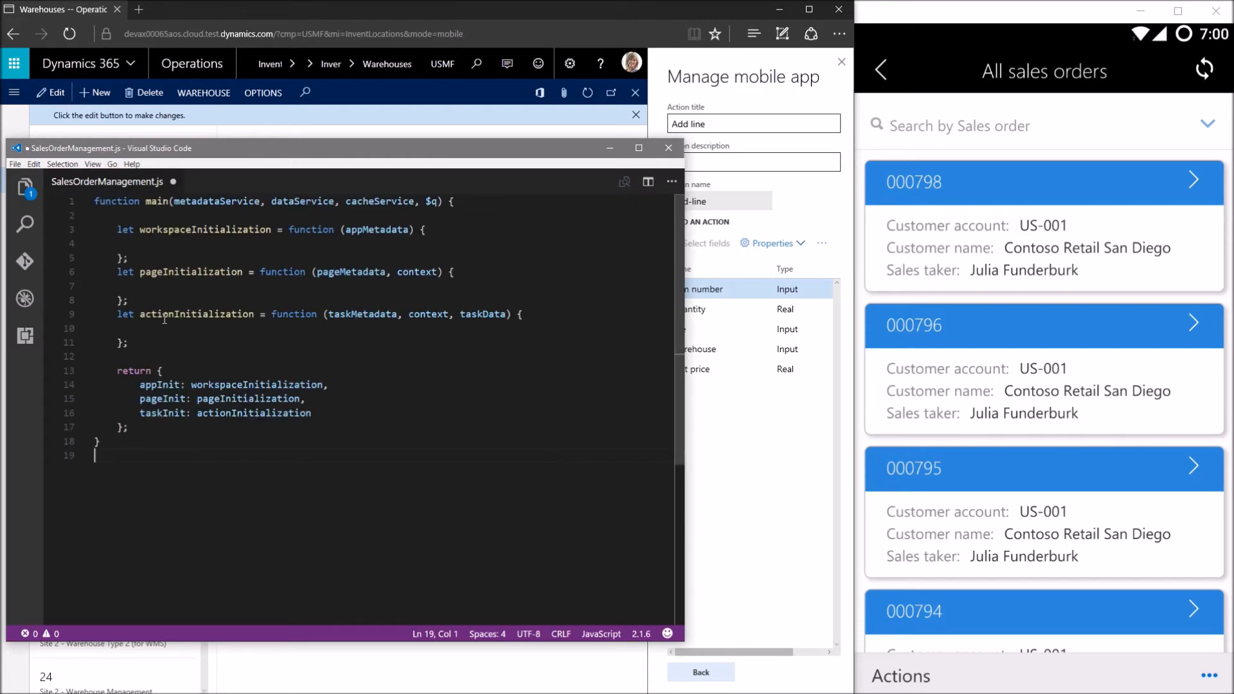
{"action": "key", "text": "ctrl+s"}
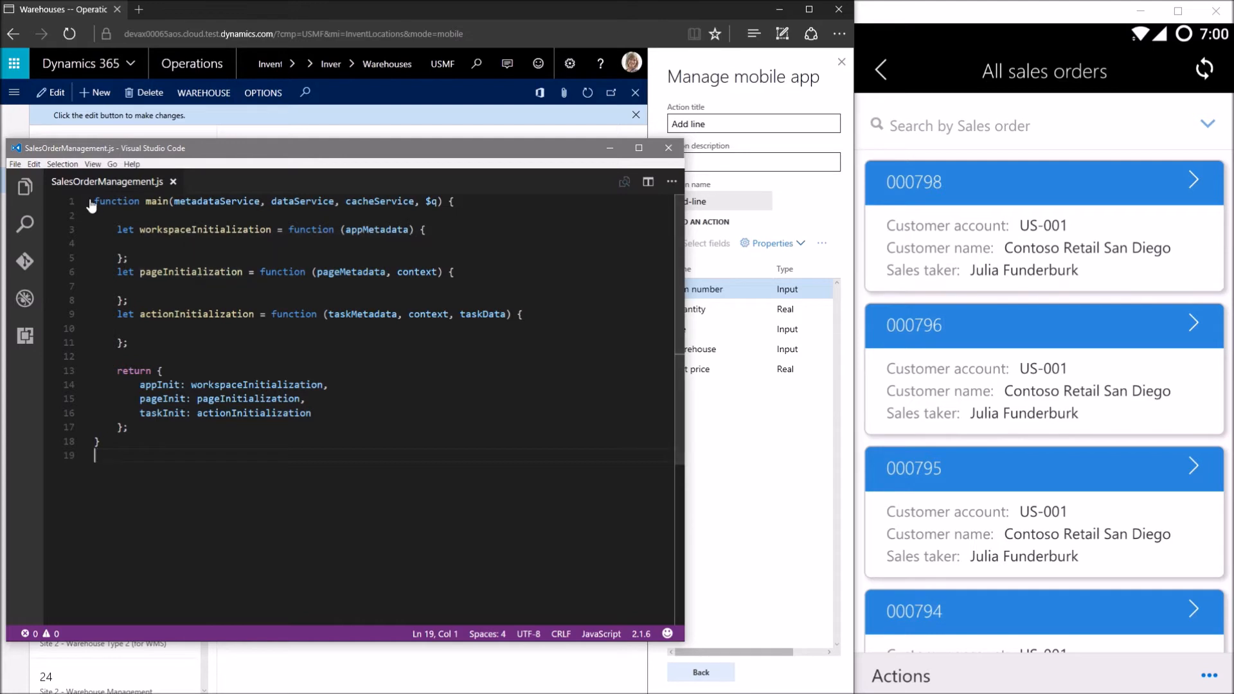
Examine the main function's signature and the workspace, page and action initialization functions declared inside it.
{"action": "left_click_drag", "start_coordinate": [96, 201], "coordinate": [456, 202]}
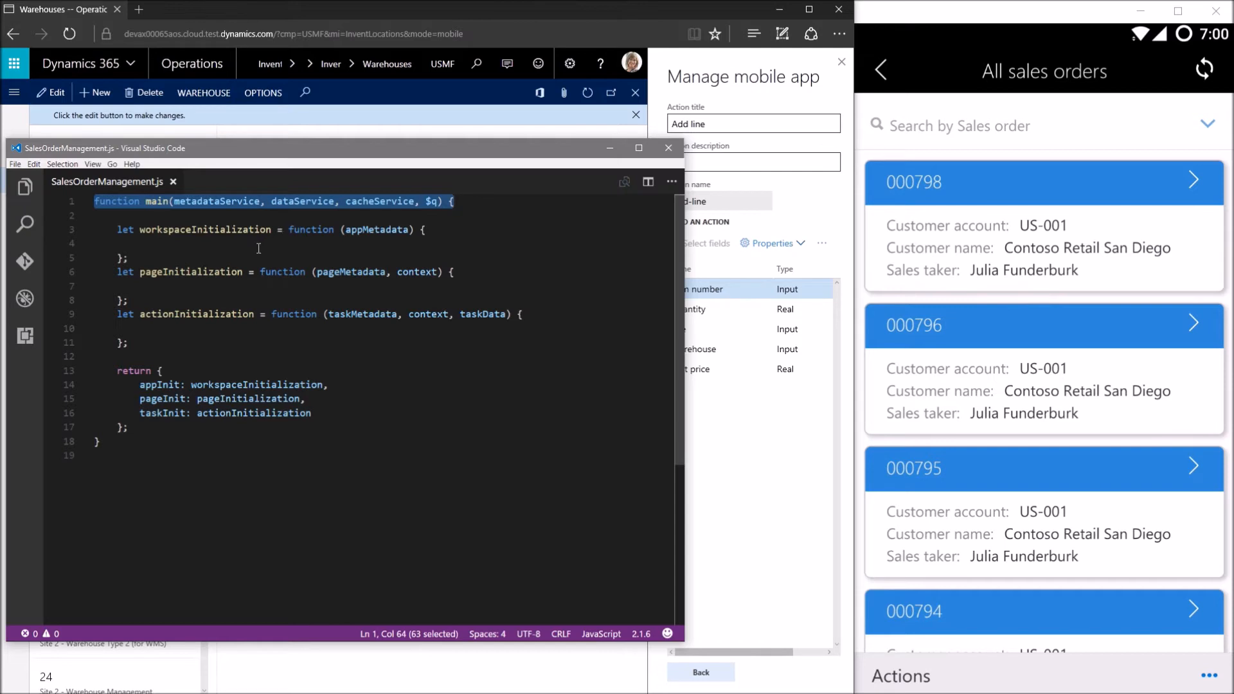
{"action": "left_click_drag", "start_coordinate": [117, 230], "coordinate": [163, 339]}
{"action": "left_click", "coordinate": [163, 339]}
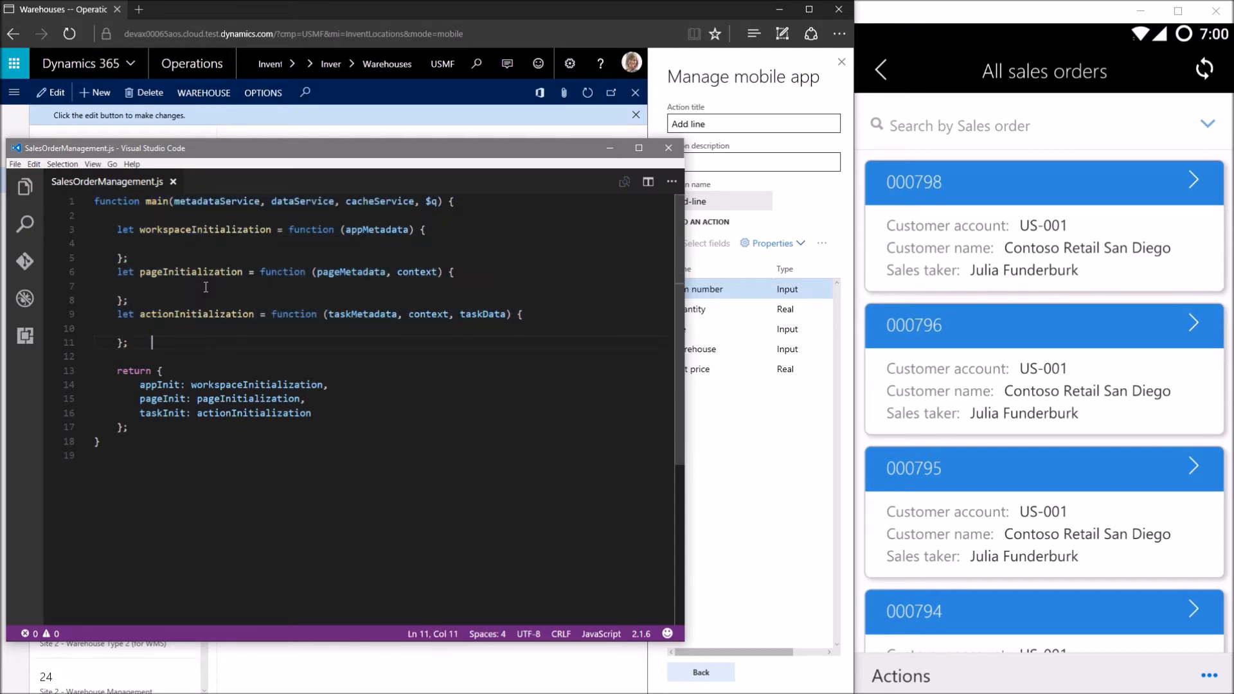
{"action": "double_click", "coordinate": [213, 230]}
{"action": "triple_click", "coordinate": [202, 272]}
{"action": "double_click", "coordinate": [191, 314]}
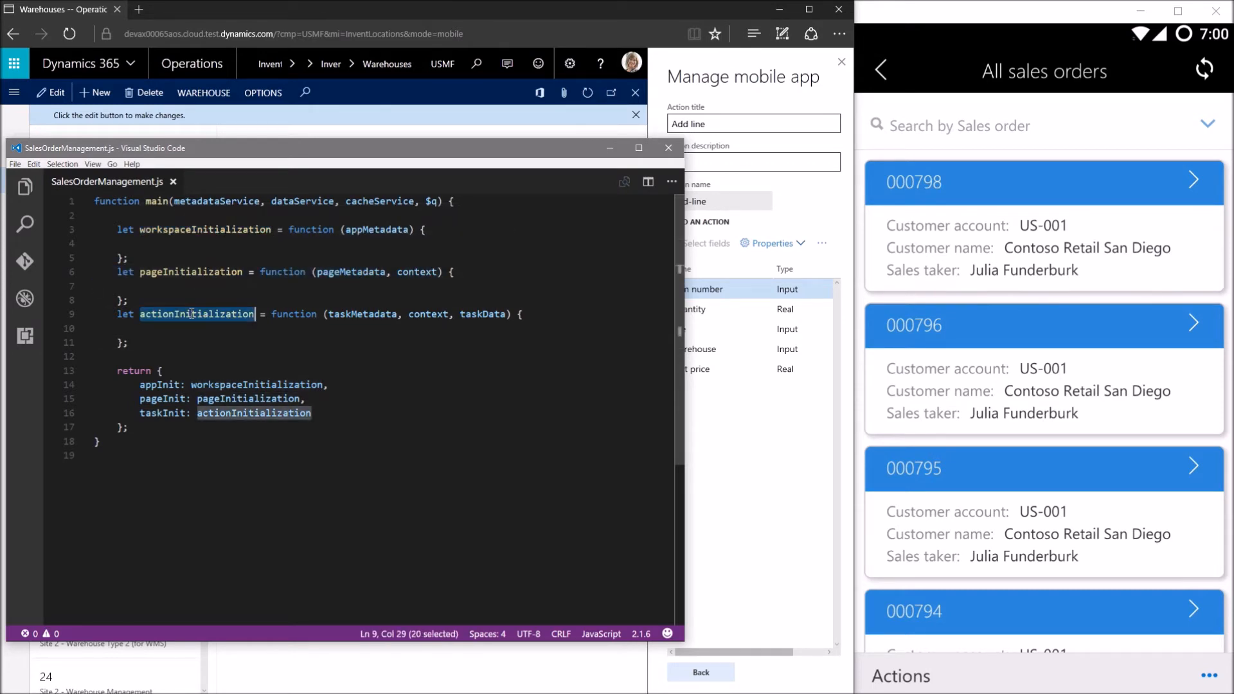
{"action": "left_click", "coordinate": [202, 332]}
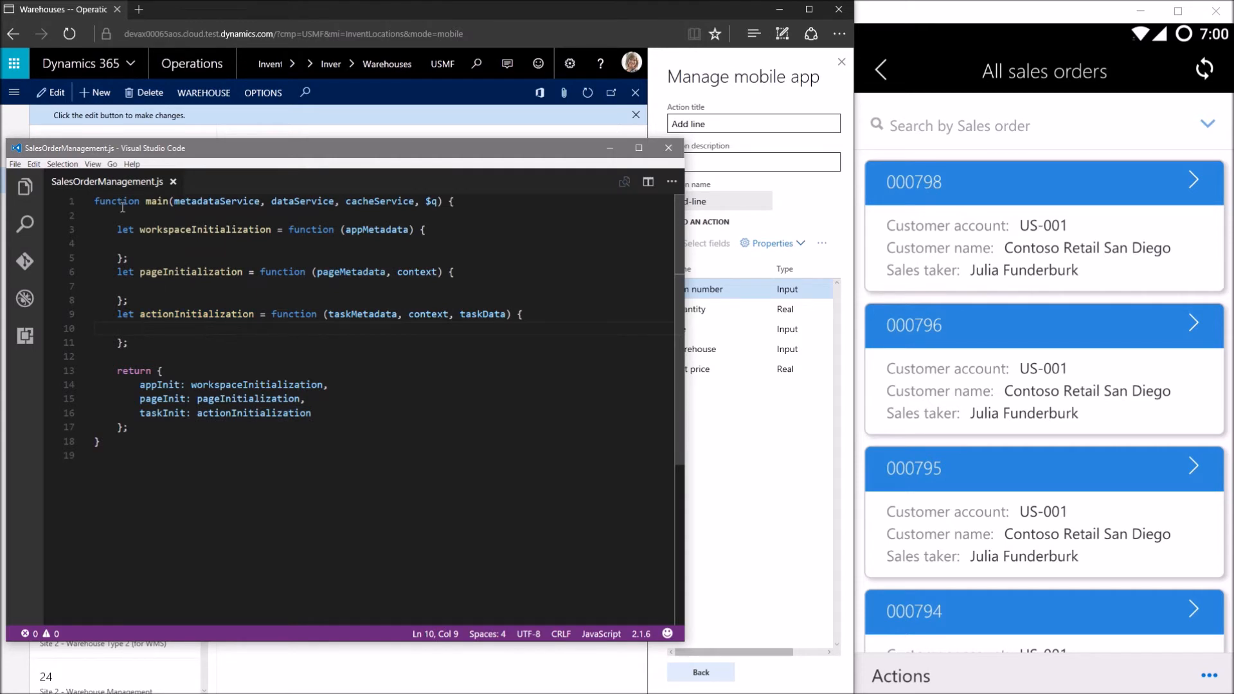
{"action": "left_click_drag", "start_coordinate": [143, 202], "coordinate": [470, 205]}
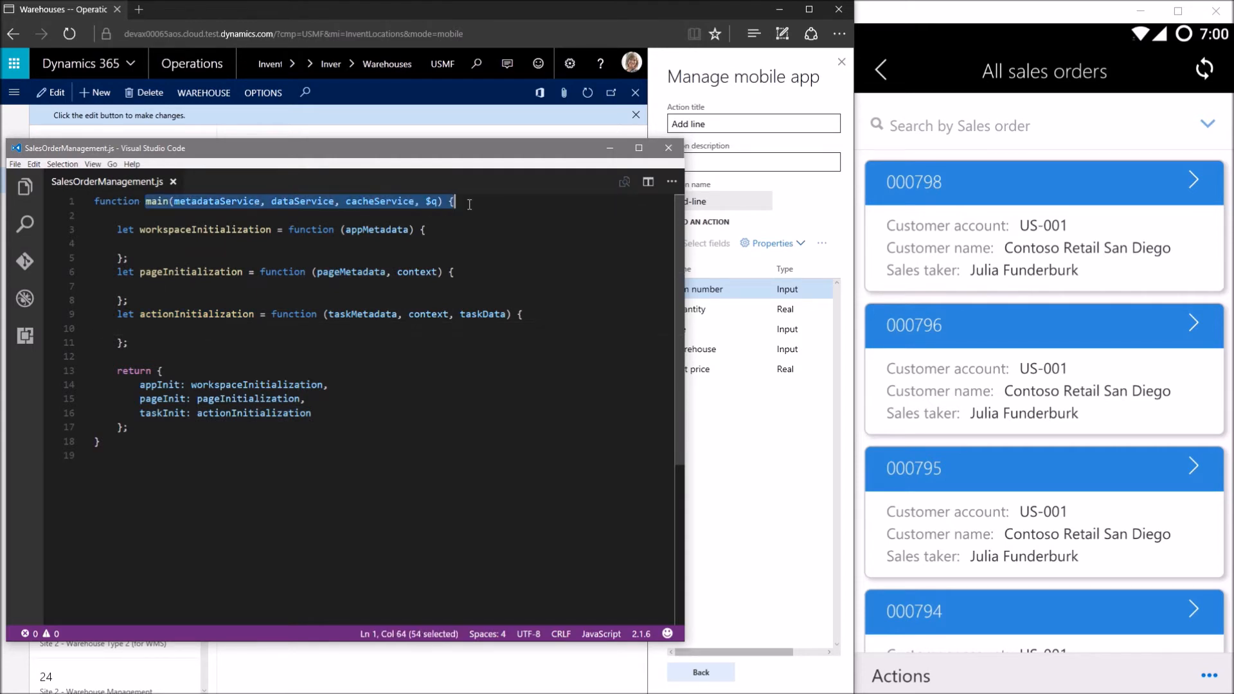
{"action": "left_click", "coordinate": [469, 205]}
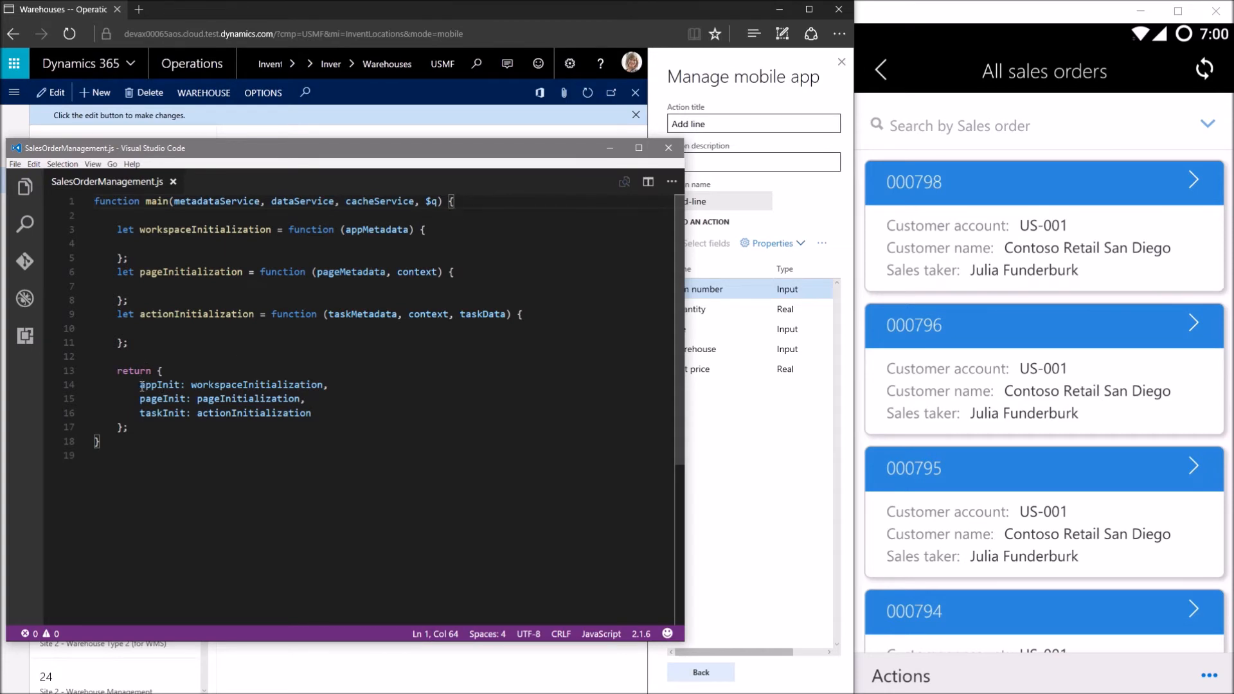
Examine how the returned appInit, pageInit and taskInit properties map to the initialization functions, focusing on workspaceInitialization.
{"action": "left_click_drag", "start_coordinate": [140, 384], "coordinate": [332, 415]}
{"action": "left_click", "coordinate": [331, 416]}
{"action": "double_click", "coordinate": [161, 384]}
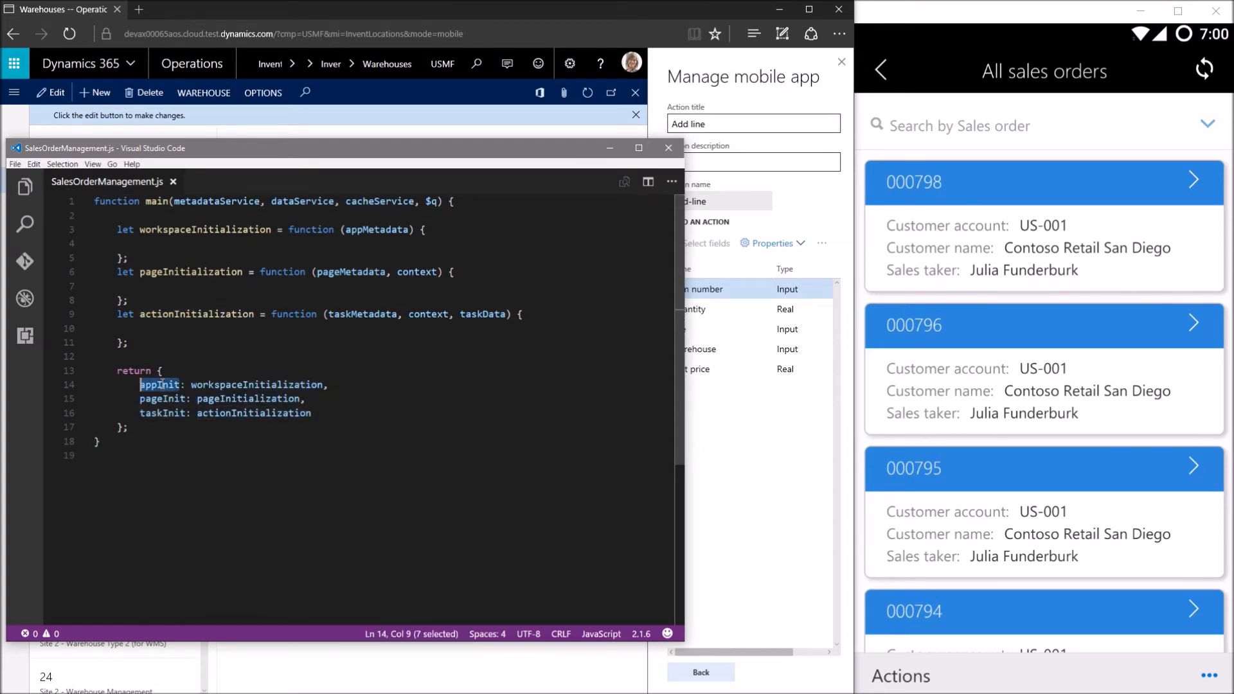
{"action": "double_click", "coordinate": [162, 398]}
{"action": "double_click", "coordinate": [162, 413]}
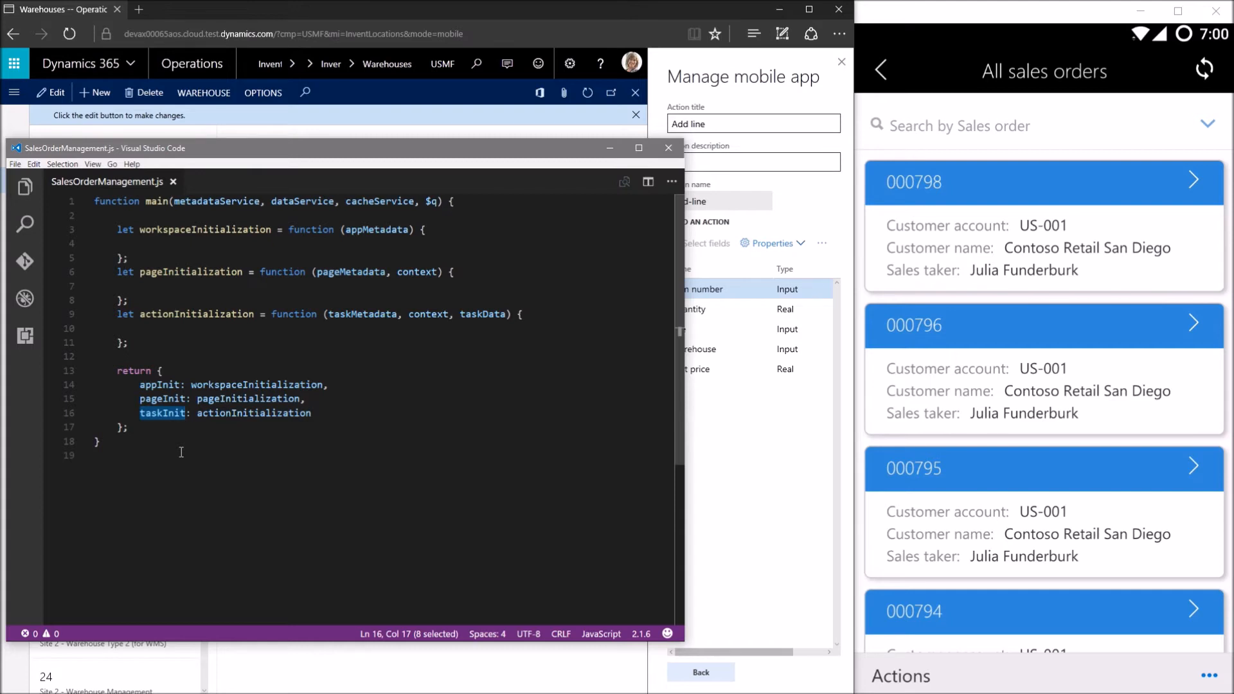
{"action": "double_click", "coordinate": [205, 230]}
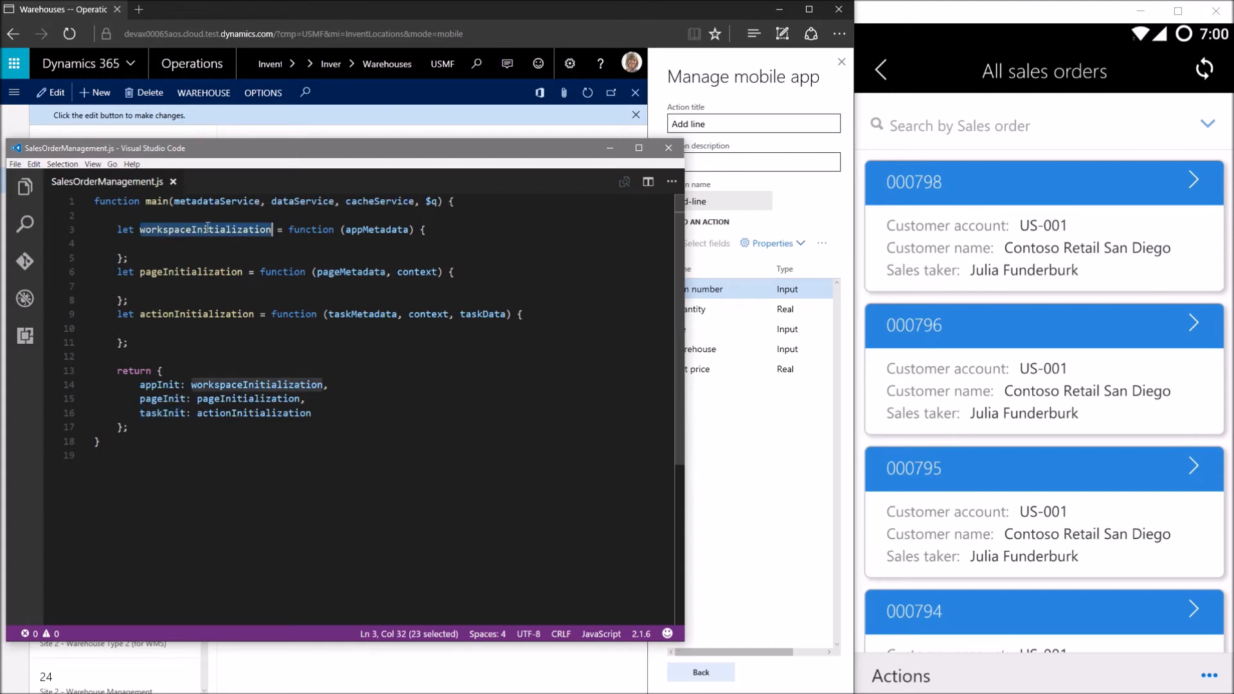
{"action": "double_click", "coordinate": [157, 383]}
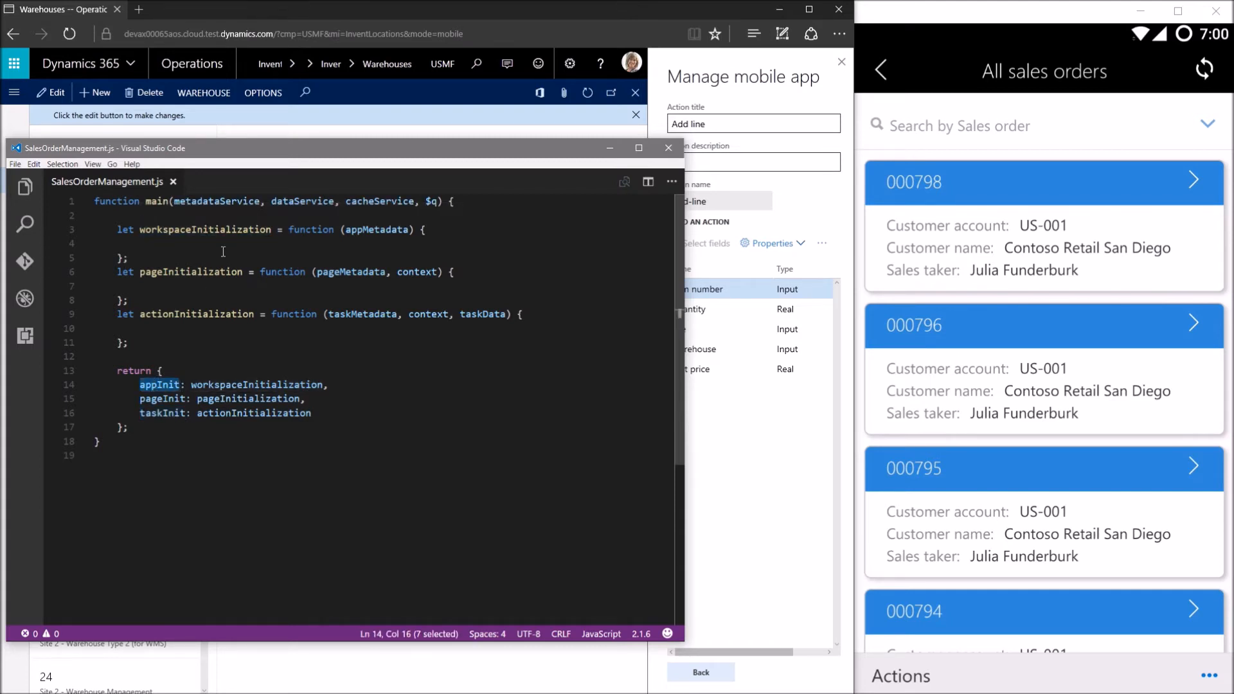
{"action": "double_click", "coordinate": [224, 230]}
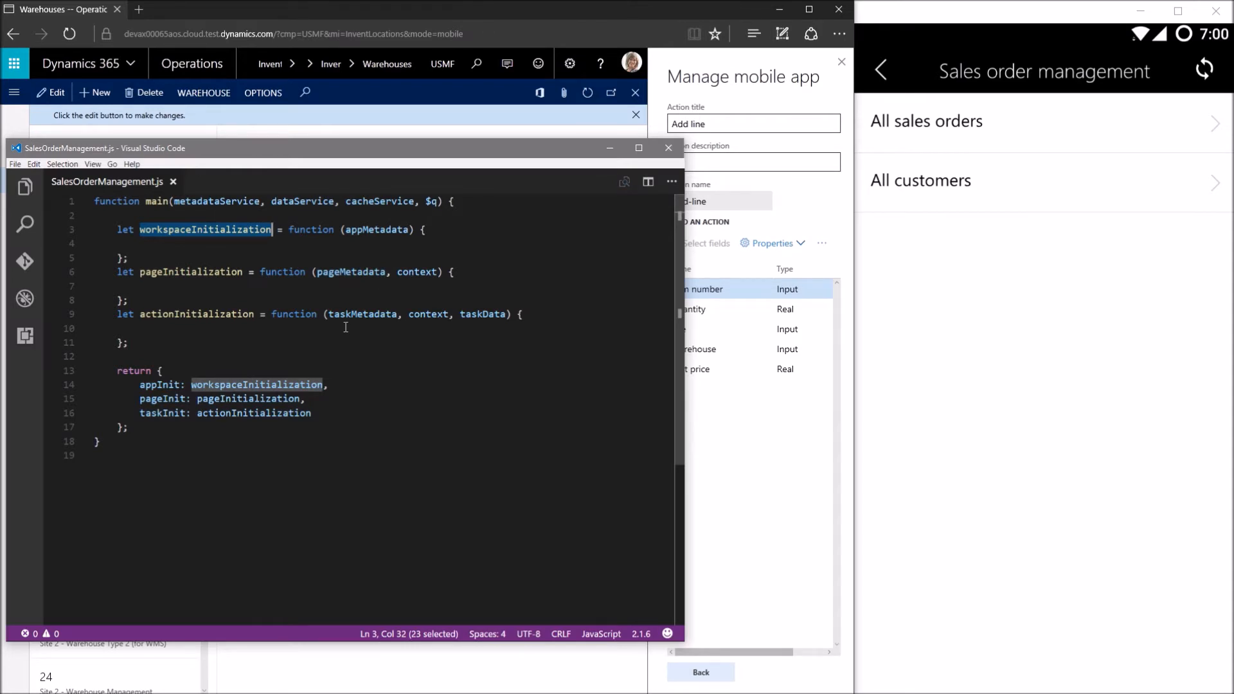
{"action": "left_click_drag", "start_coordinate": [117, 230], "coordinate": [129, 258]}
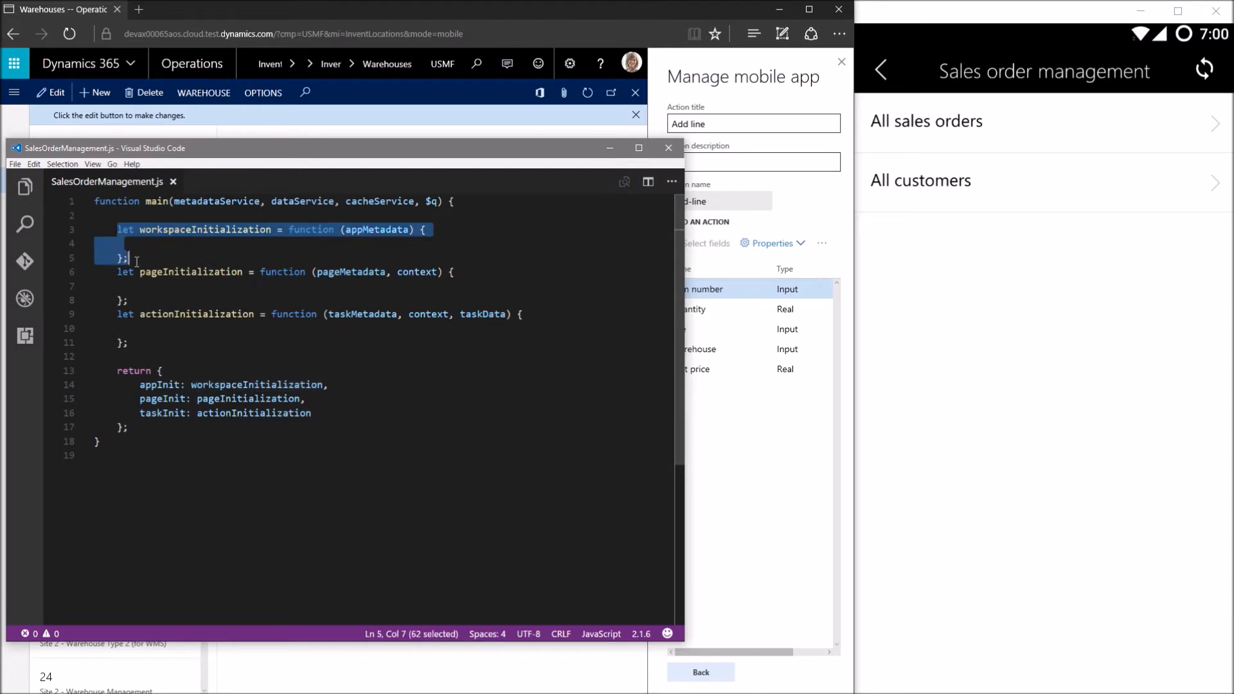
{"action": "left_click", "coordinate": [285, 338]}
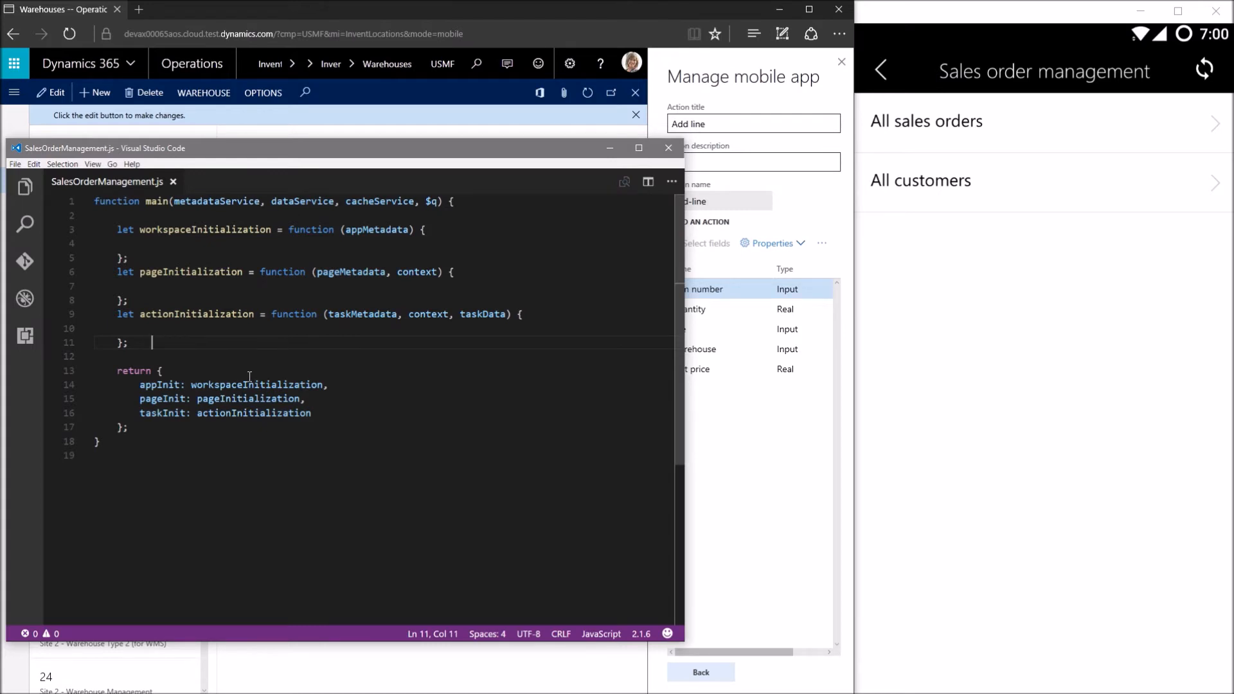
Examine the pageInitialization and actionInitialization functions, their pageMetadata parameter, and how they map to the returned pageInit and taskInit properties.
{"action": "mouse_move", "coordinate": [255, 381]}
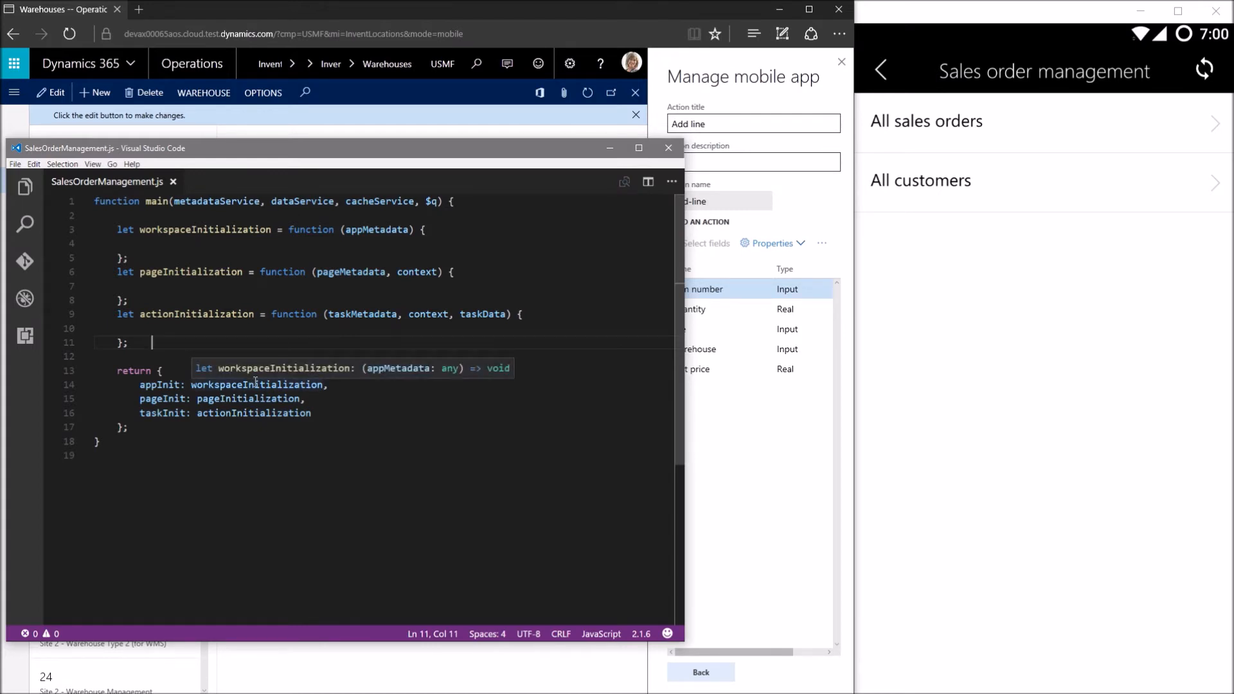
{"action": "left_click_drag", "start_coordinate": [117, 272], "coordinate": [129, 300]}
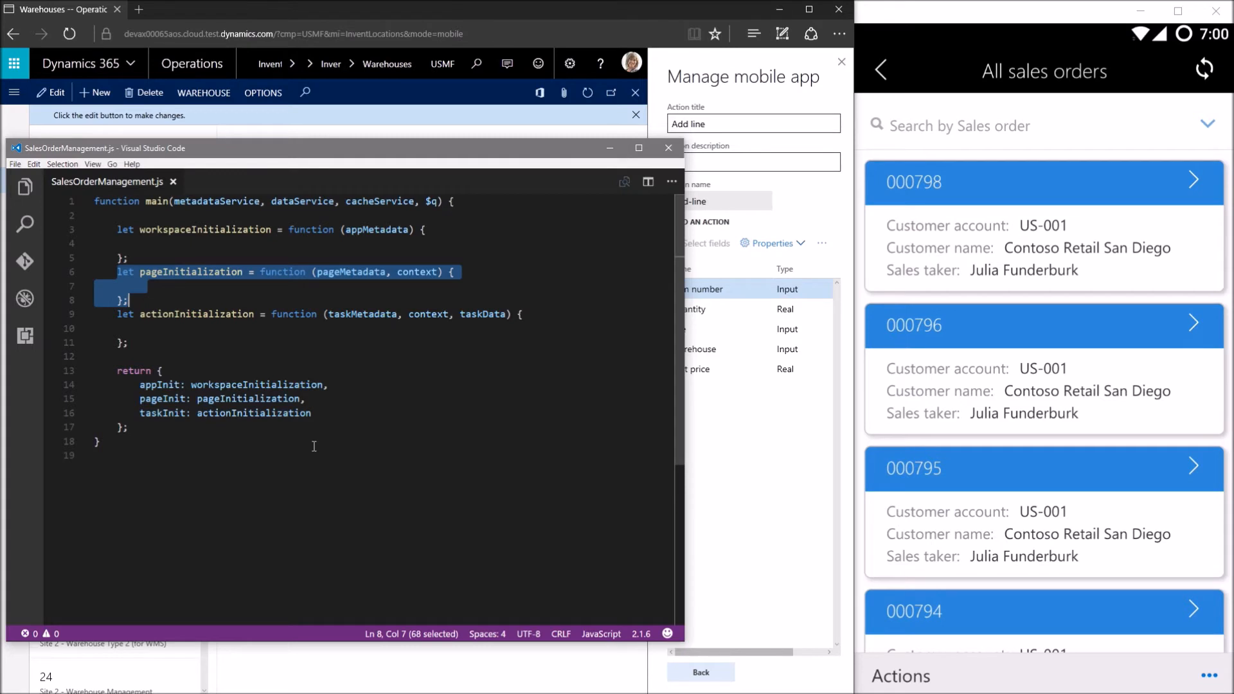
{"action": "double_click", "coordinate": [346, 273]}
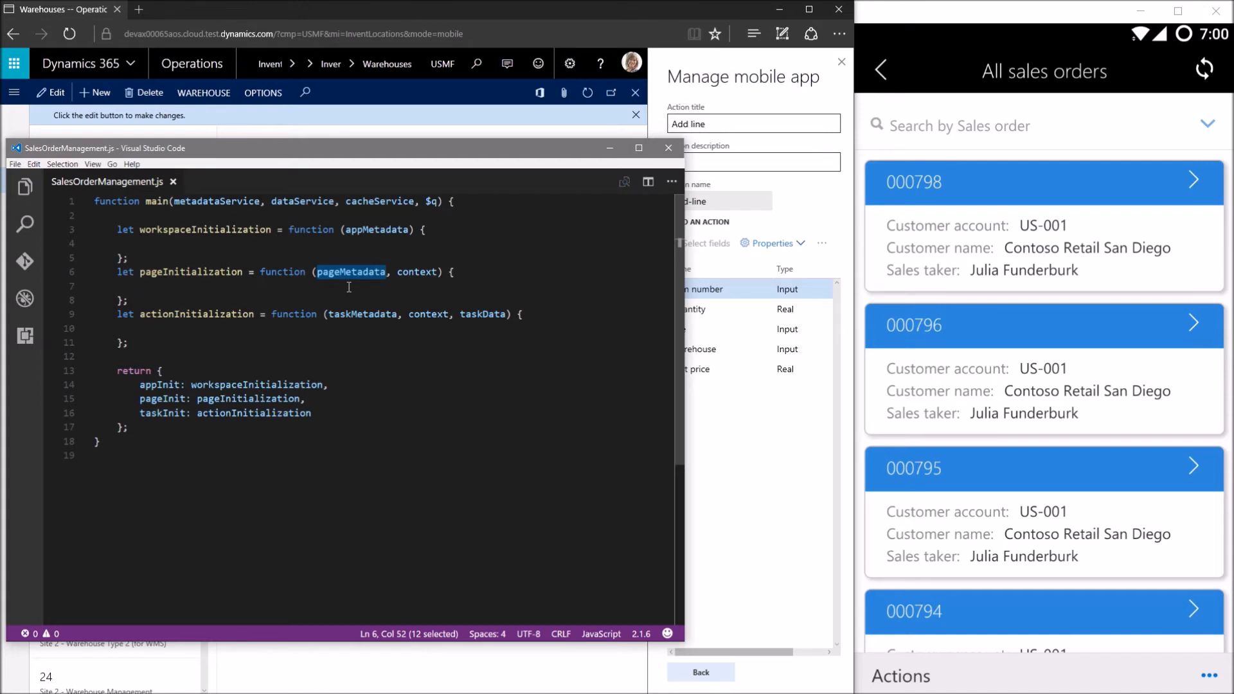
{"action": "double_click", "coordinate": [196, 314]}
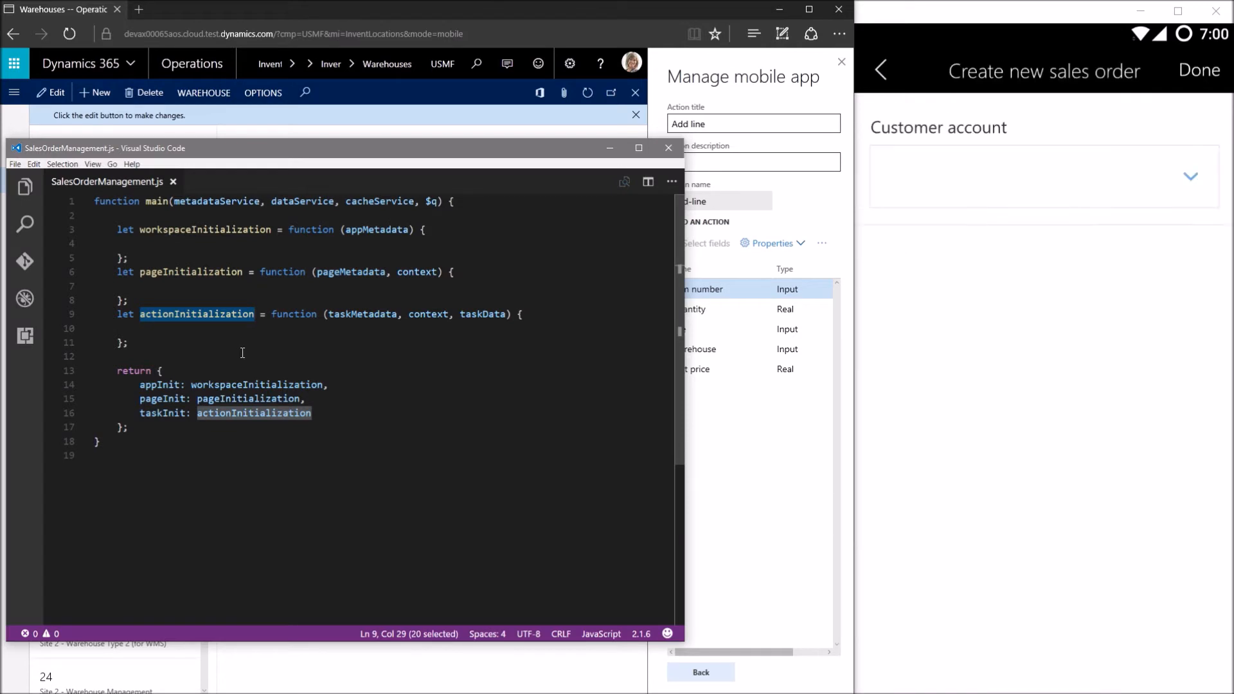
{"action": "left_click_drag", "start_coordinate": [152, 342], "coordinate": [117, 313]}
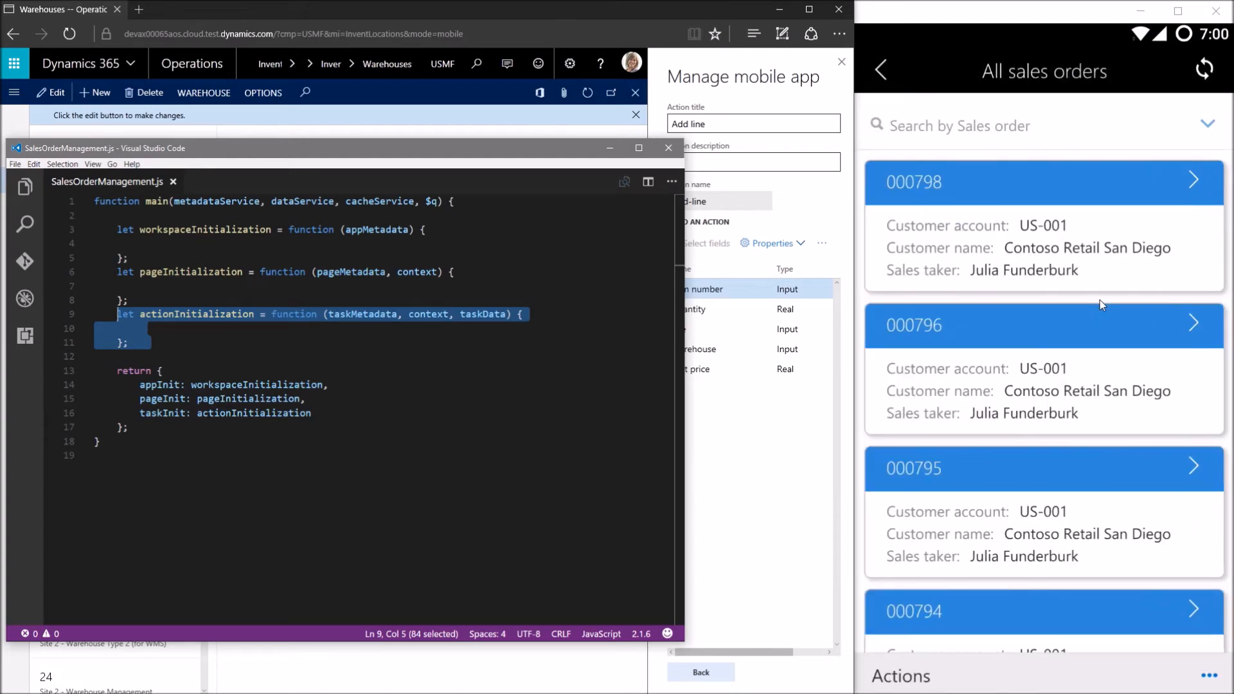
{"action": "left_click", "coordinate": [489, 412]}
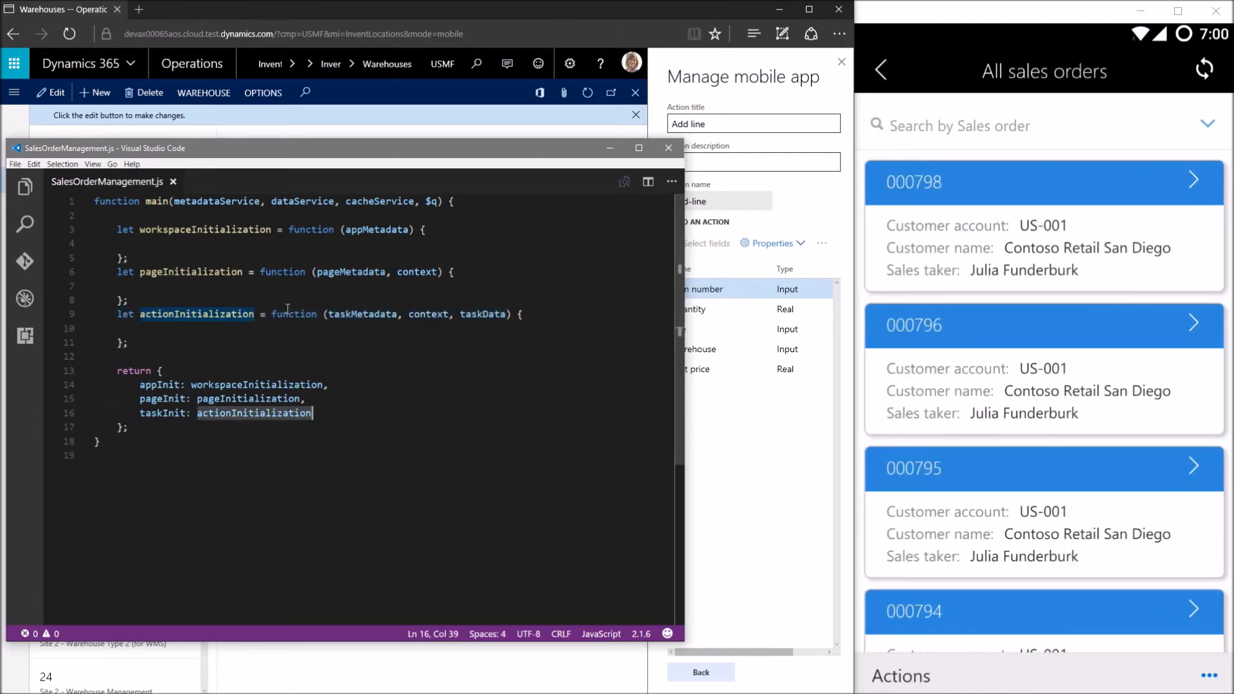
{"action": "double_click", "coordinate": [192, 272]}
{"action": "double_click", "coordinate": [206, 314]}
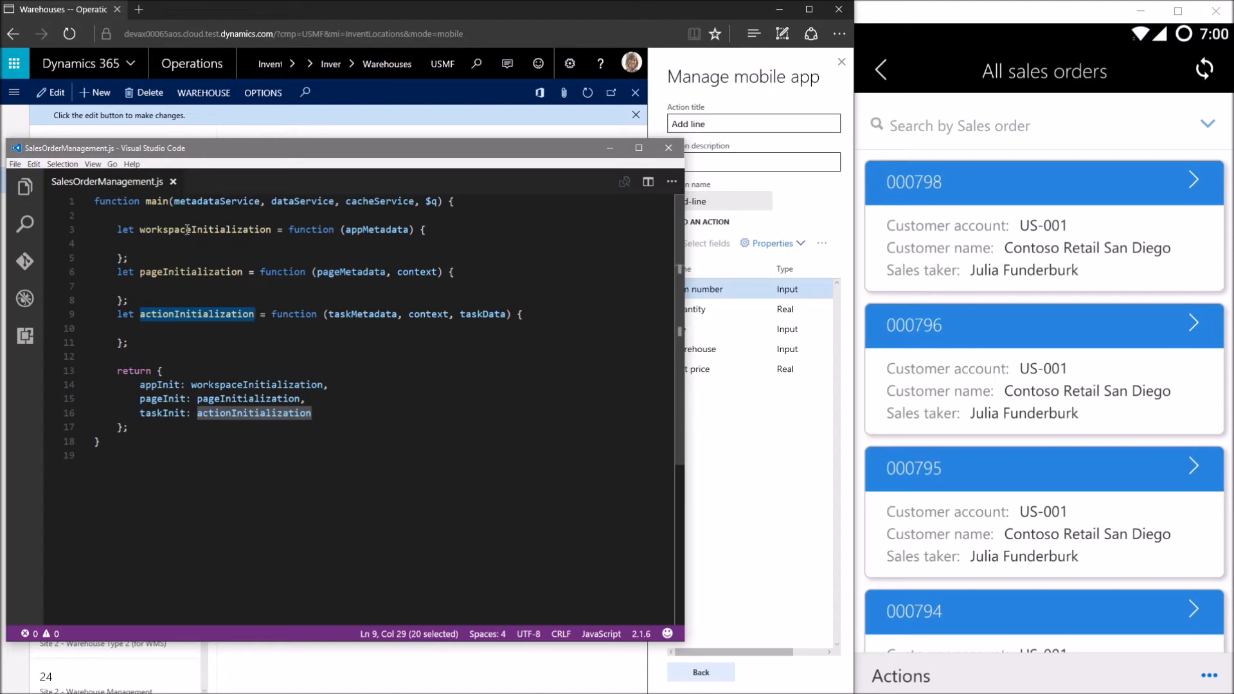
Inside workspaceInitialization, add a metadataService.configureLookup() call with its parentheses split across lines for the arguments.
{"action": "left_click", "coordinate": [313, 242]}
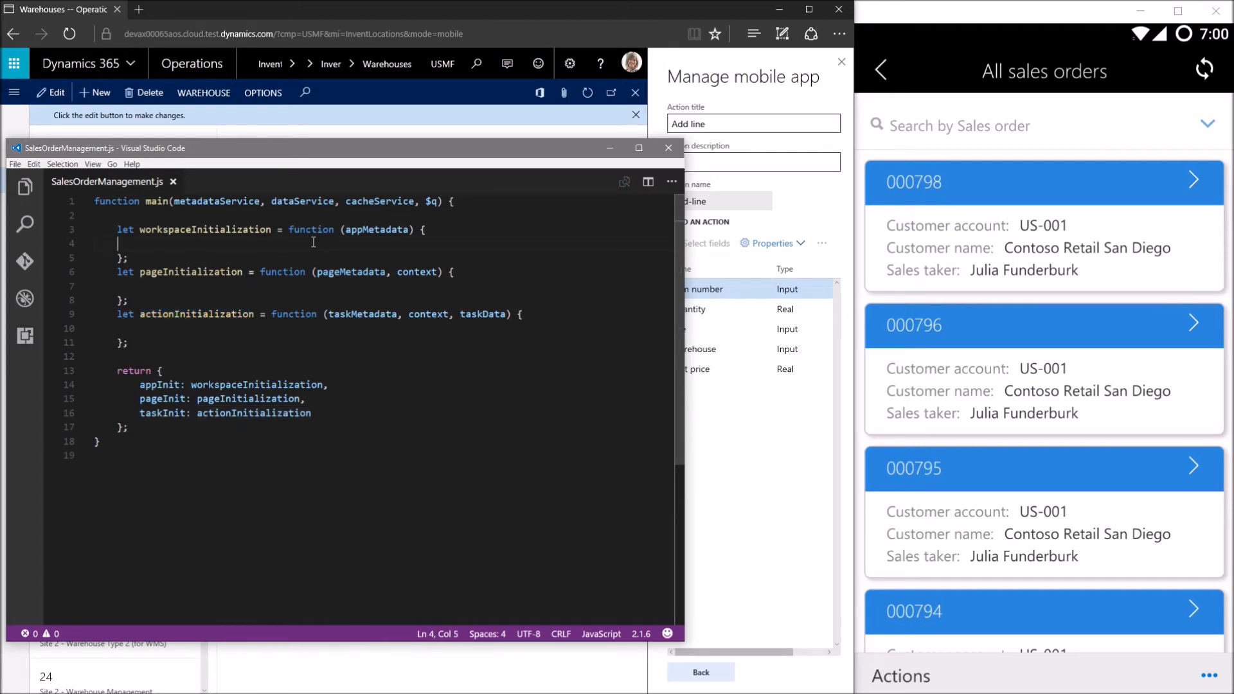
{"action": "key", "text": "Tab"}
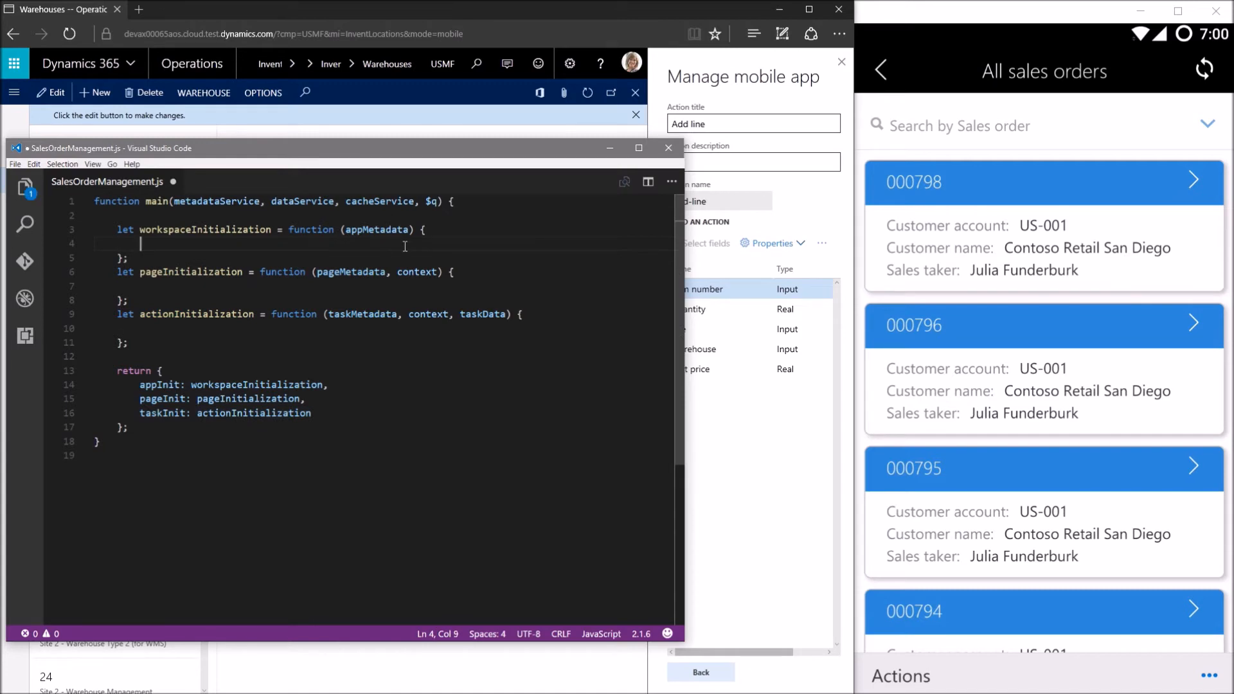
{"action": "type", "text": "metadataService"}
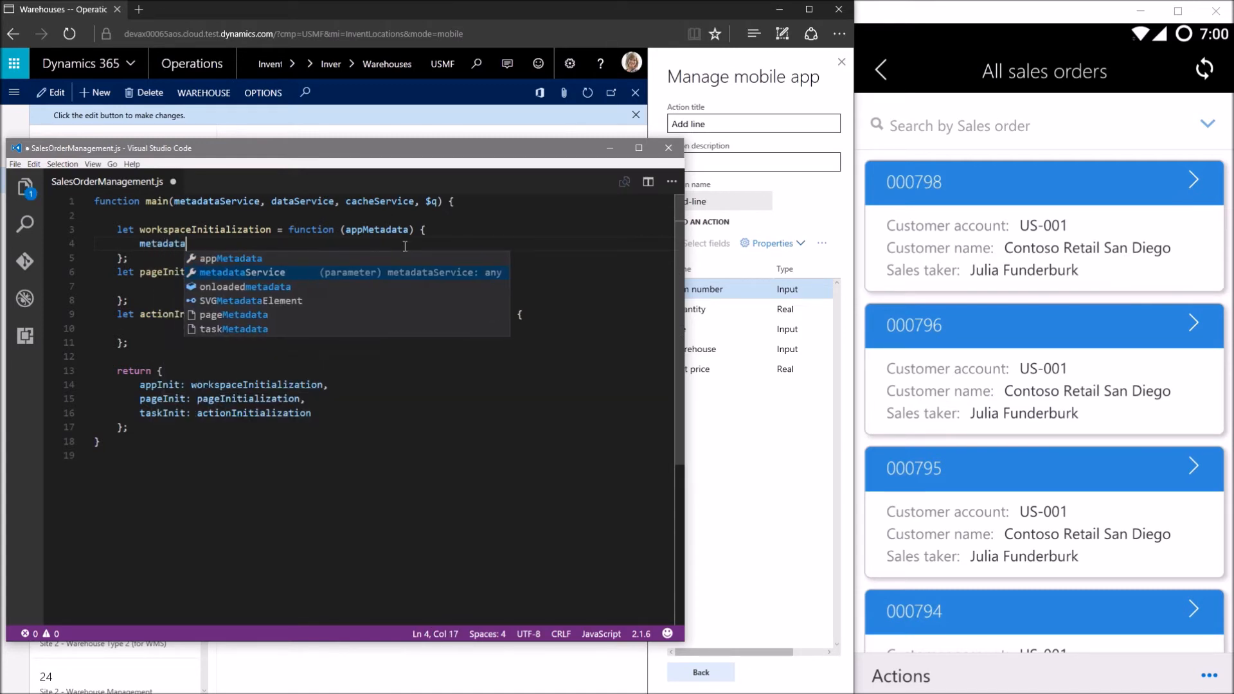
{"action": "double_click", "coordinate": [241, 201]}
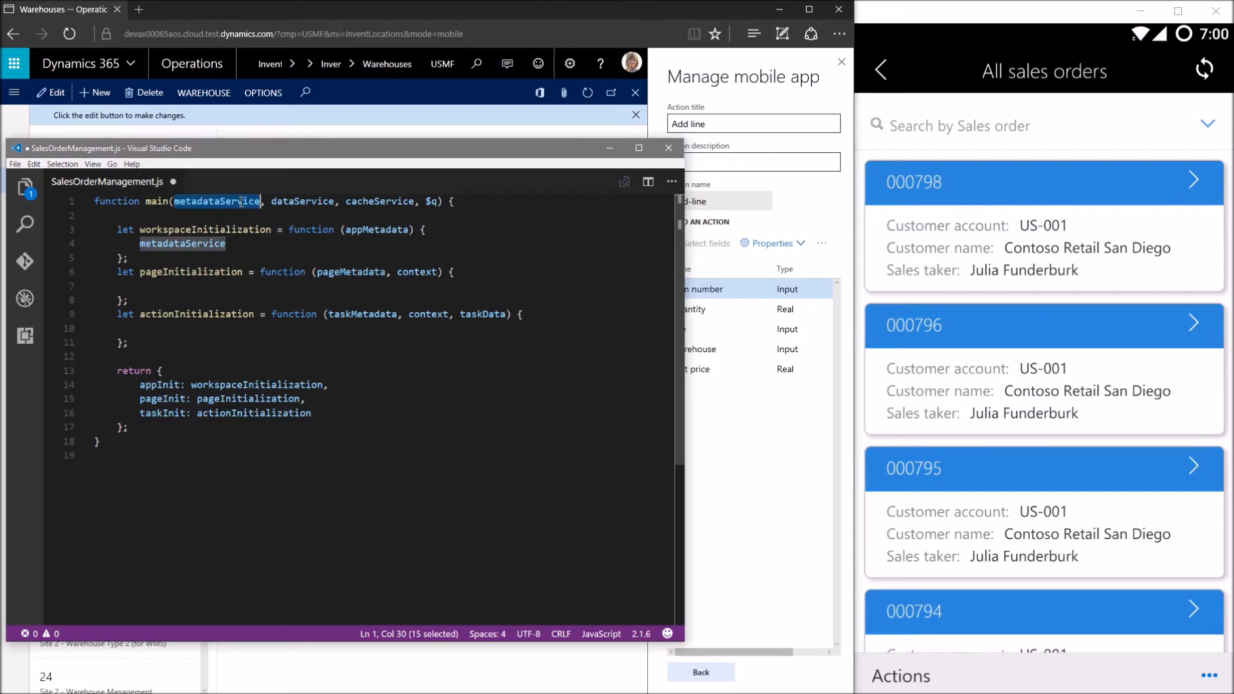
{"action": "left_click", "coordinate": [235, 242]}
{"action": "type", "text": "."}
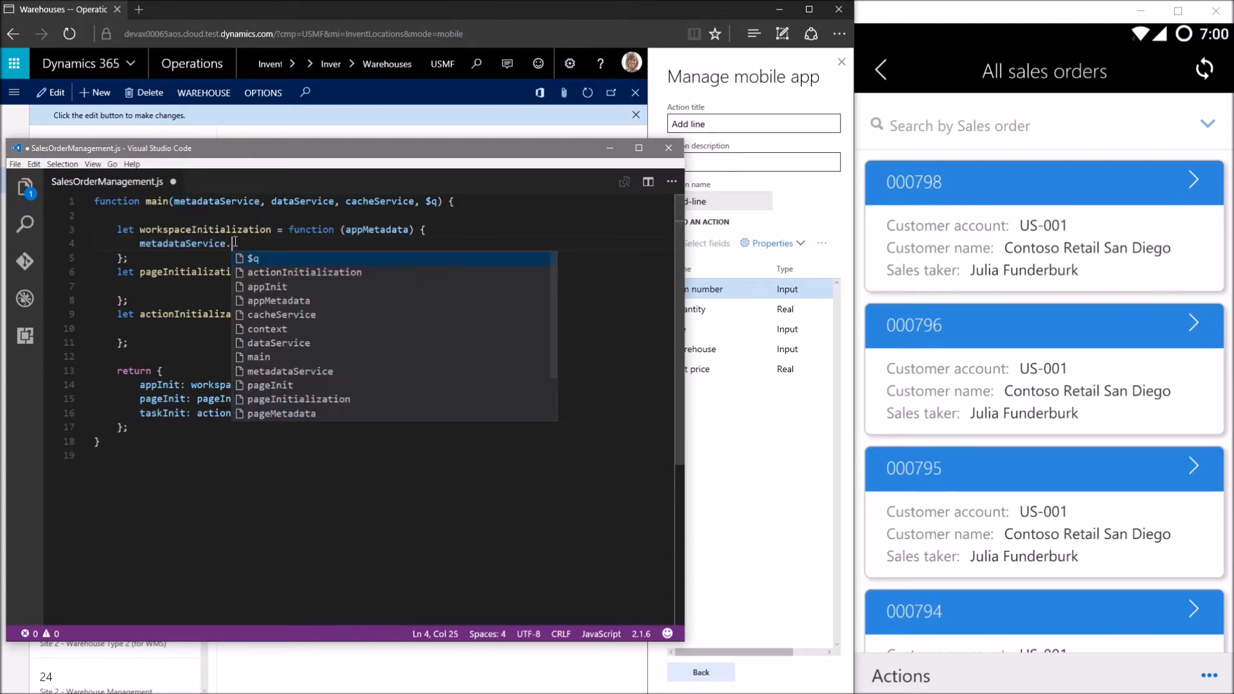
{"action": "type", "text": "configureL"}
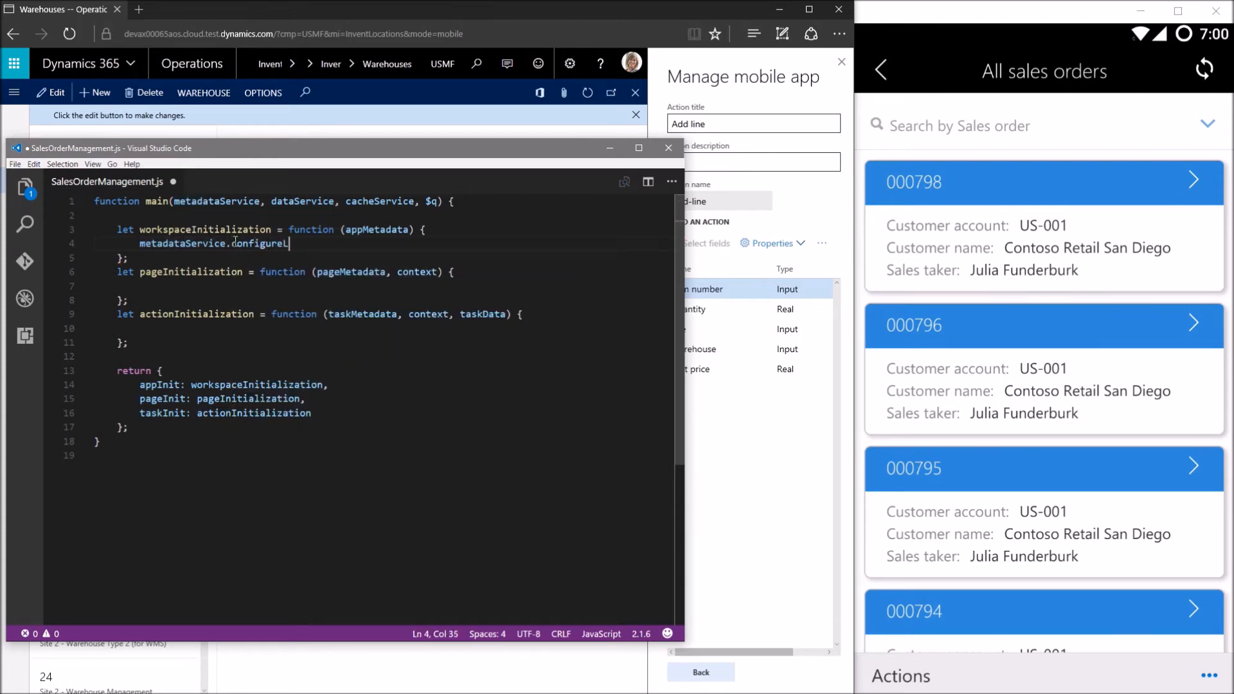
{"action": "type", "text": "ookup();"}
{"action": "key", "text": "Left"}
{"action": "key", "text": "Left"}
{"action": "key", "text": "Return"}
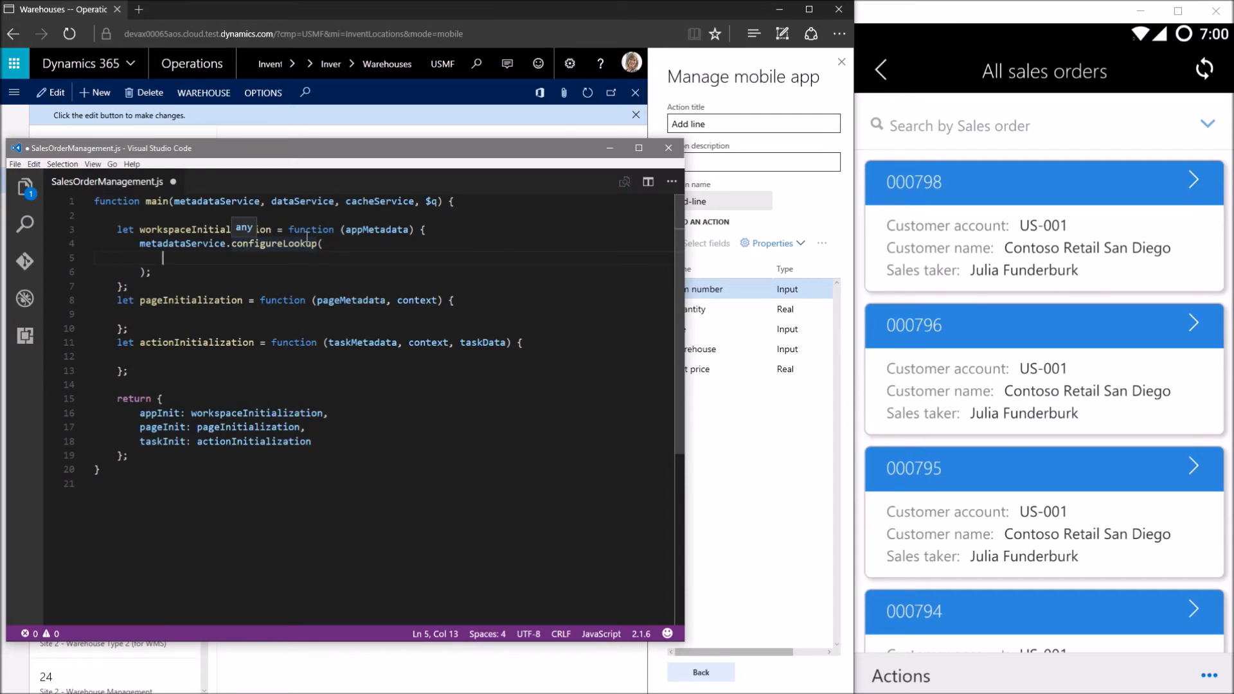
Enter "Add-line" as the first configureLookup argument, copying the action name from the Dynamics 365 mobile app designer into Visual Studio Code.
{"action": "type", "text": "\""}
{"action": "left_click", "coordinate": [751, 202]}
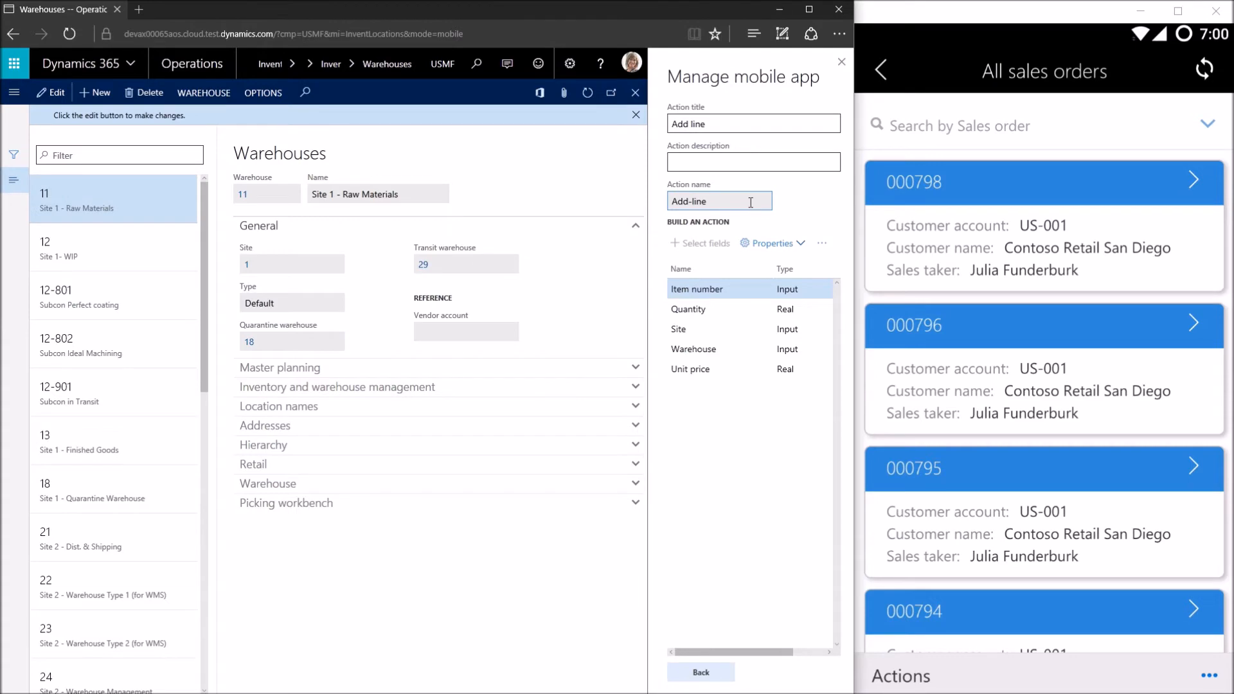
{"action": "triple_click", "coordinate": [711, 202]}
{"action": "key", "text": "ctrl+c"}
{"action": "key", "text": "alt+Tab"}
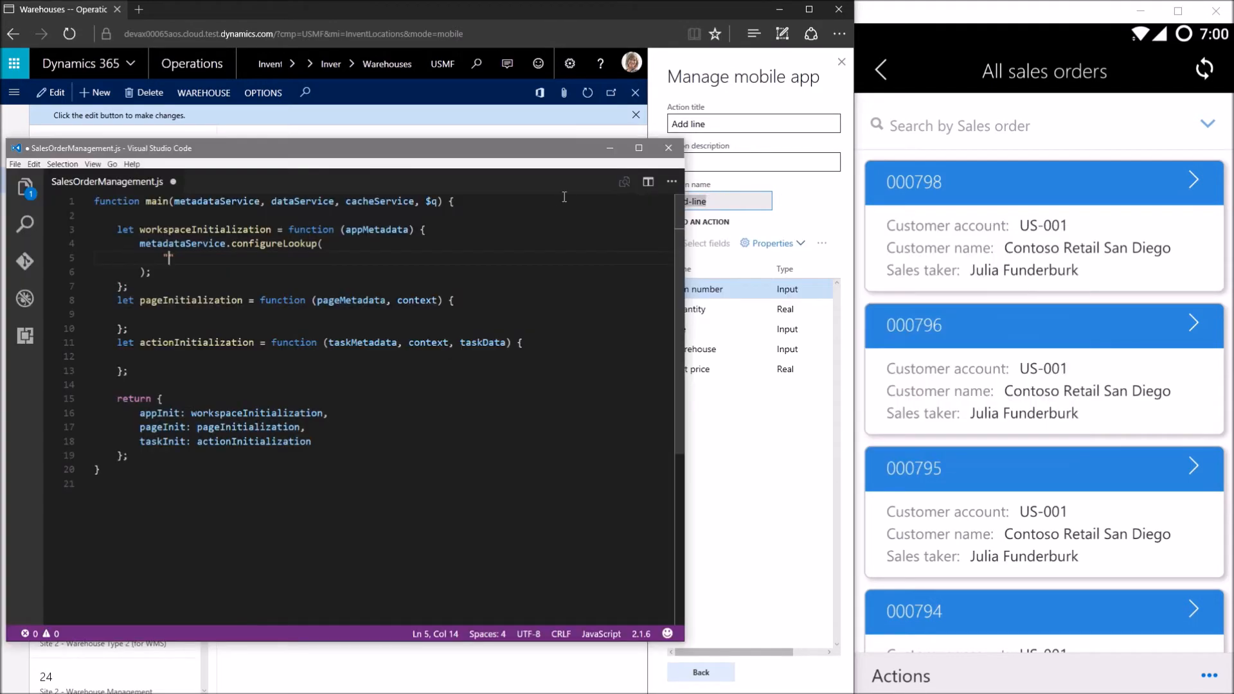
{"action": "key", "text": "ctrl+v"}
{"action": "type", "text": ","}
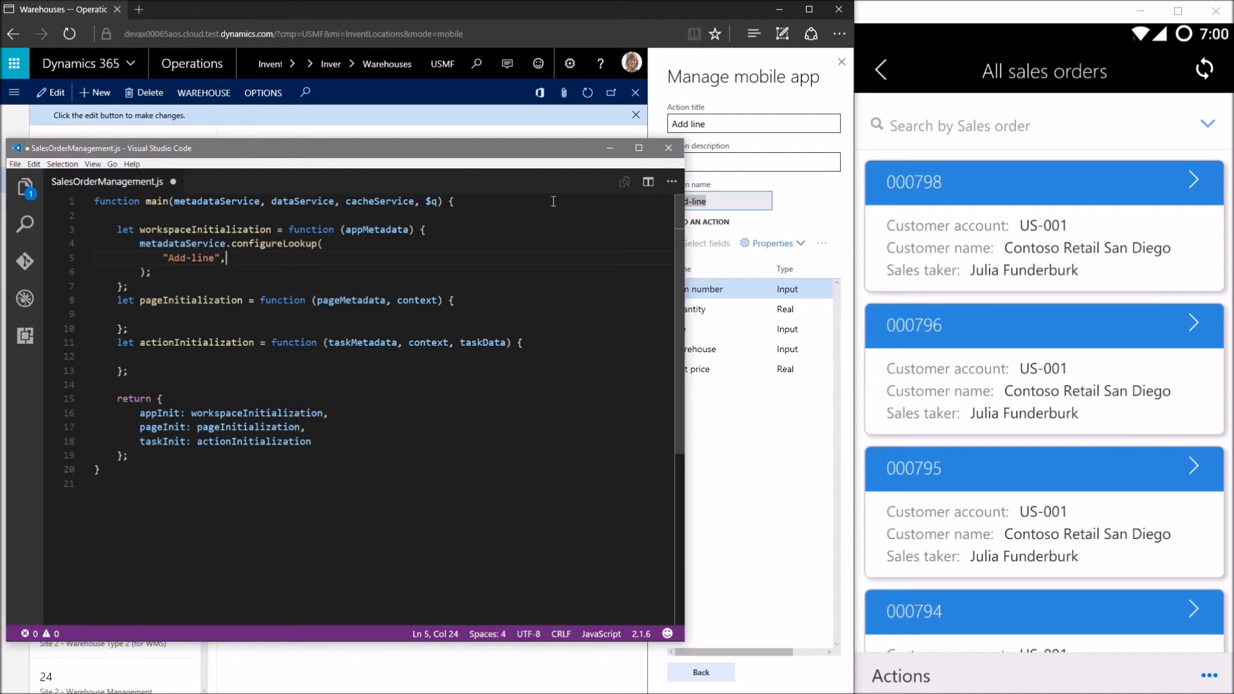
Add "SalesLine_ItemId" as the second configureLookup argument, copied from the control name of the action's Item number field in Dynamics 365.
{"action": "key", "text": "Return"}
{"action": "type", "text": "\""}
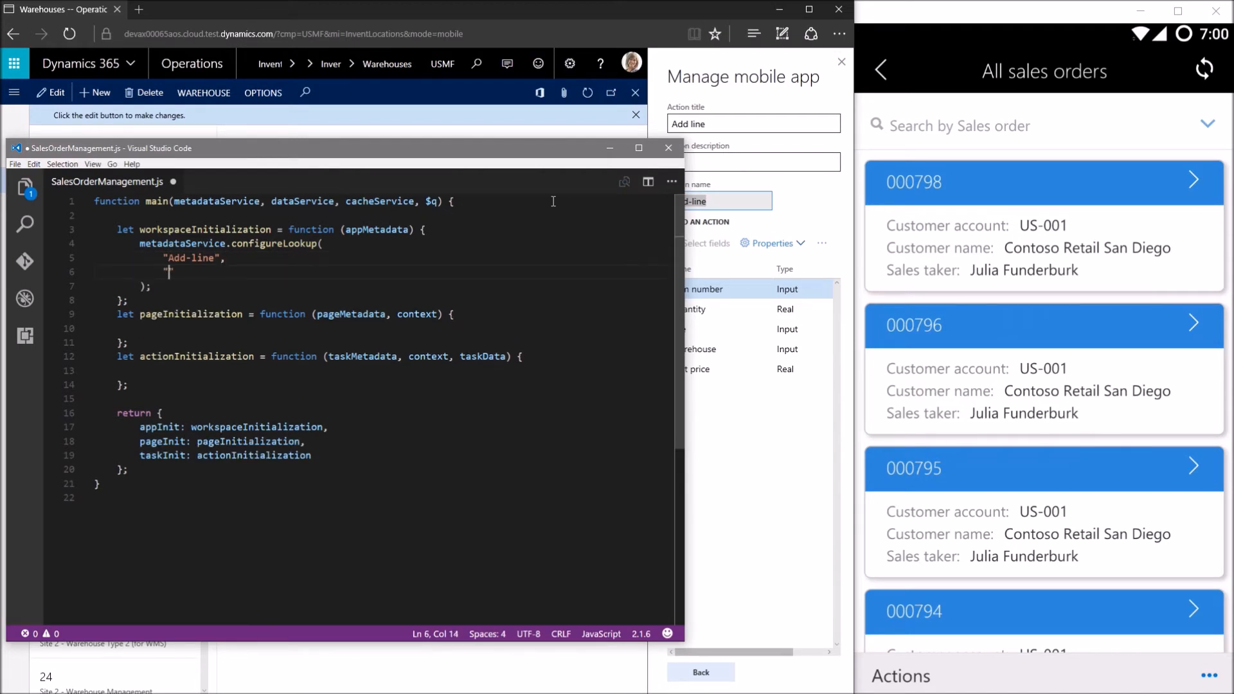
{"action": "left_click", "coordinate": [703, 290]}
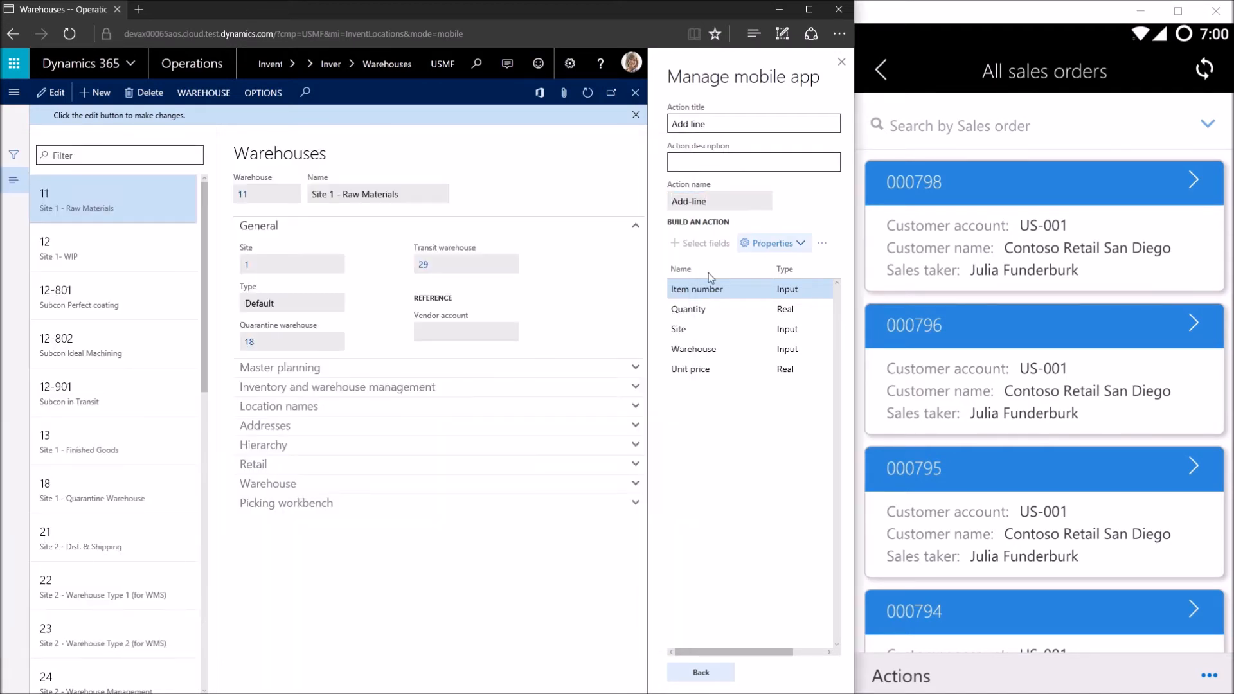
{"action": "left_click", "coordinate": [772, 243]}
{"action": "double_click", "coordinate": [753, 307]}
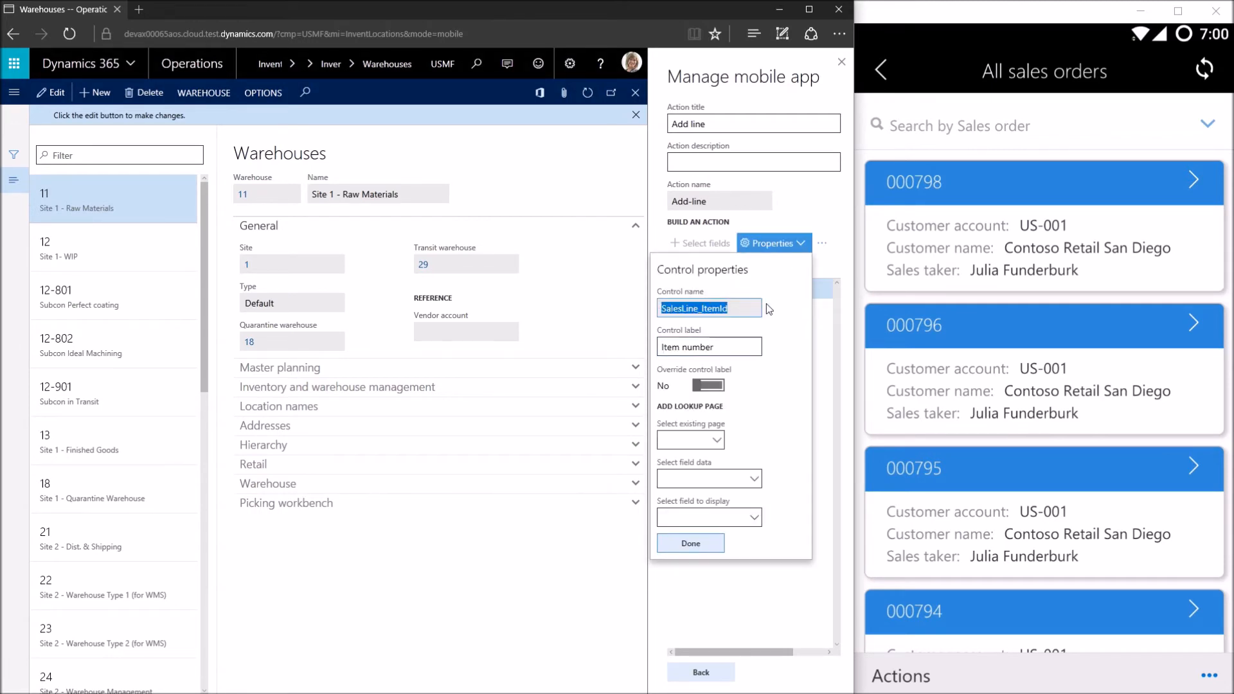
{"action": "key", "text": "ctrl+c"}
{"action": "key", "text": "alt+Tab"}
{"action": "key", "text": "ctrl+v"}
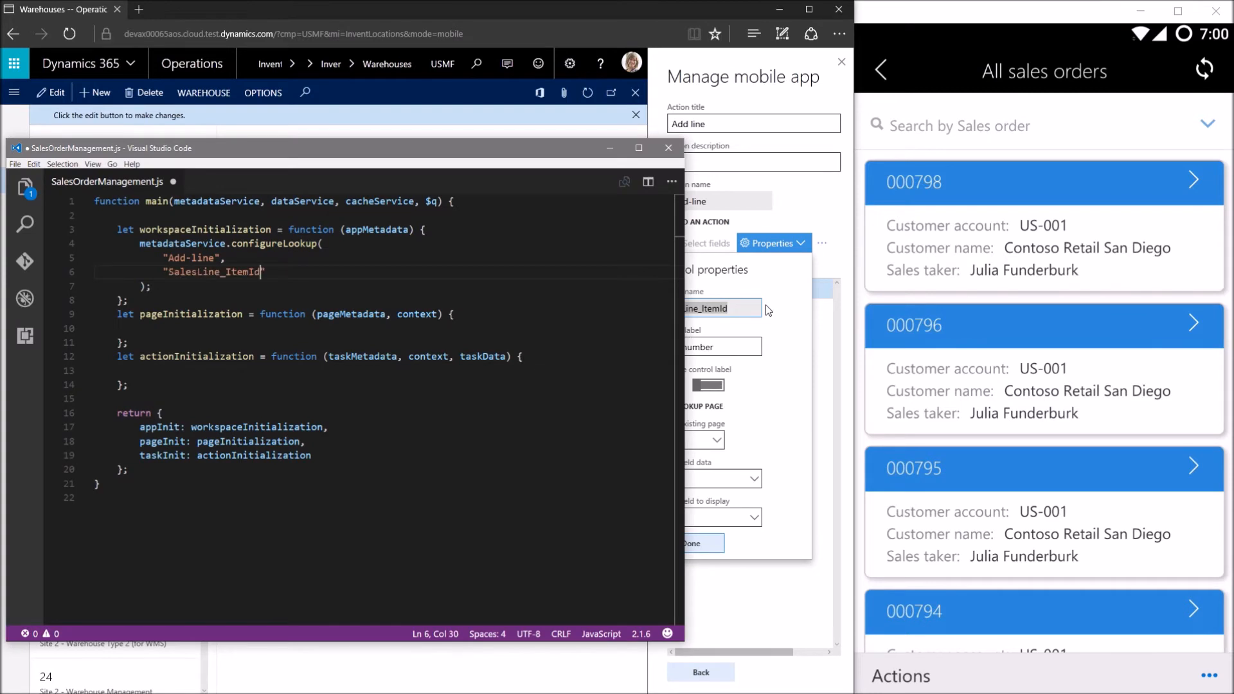
{"action": "type", "text": ","}
Add an object literal as the third configureLookup argument and start a lookupPage property with a string value inside it.
{"action": "key", "text": "Return"}
{"action": "type", "text": "{}"}
{"action": "key", "text": "Return"}
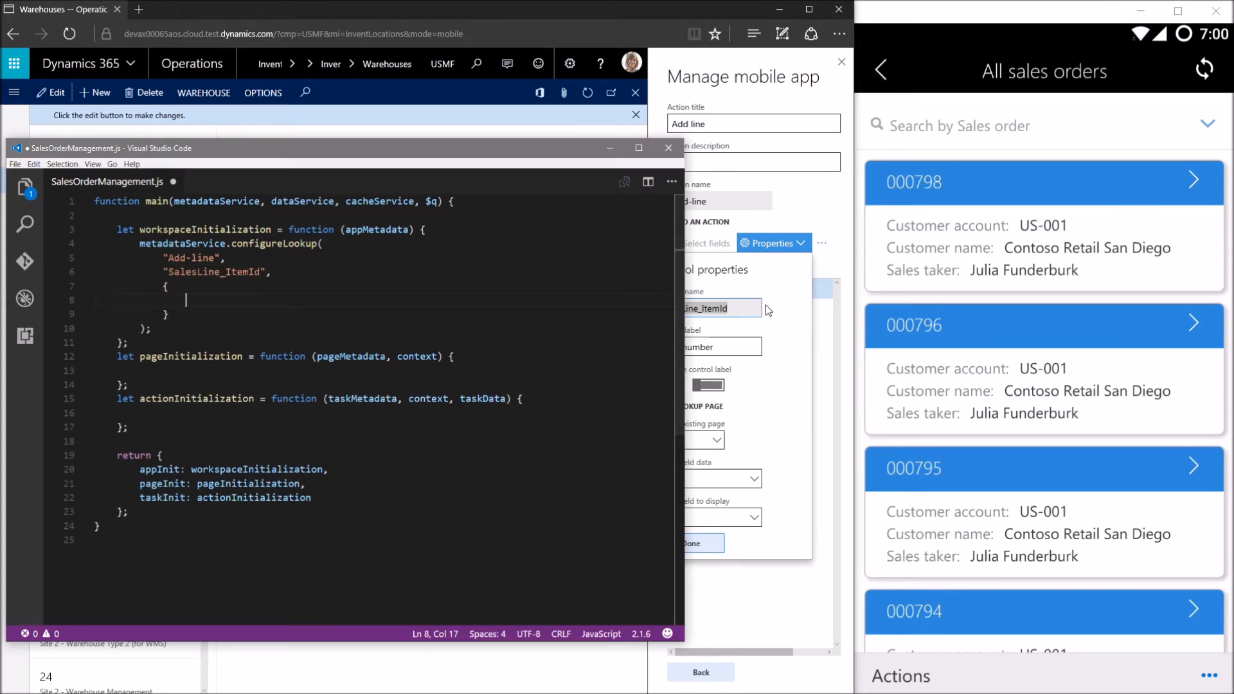
{"action": "type", "text": "look"}
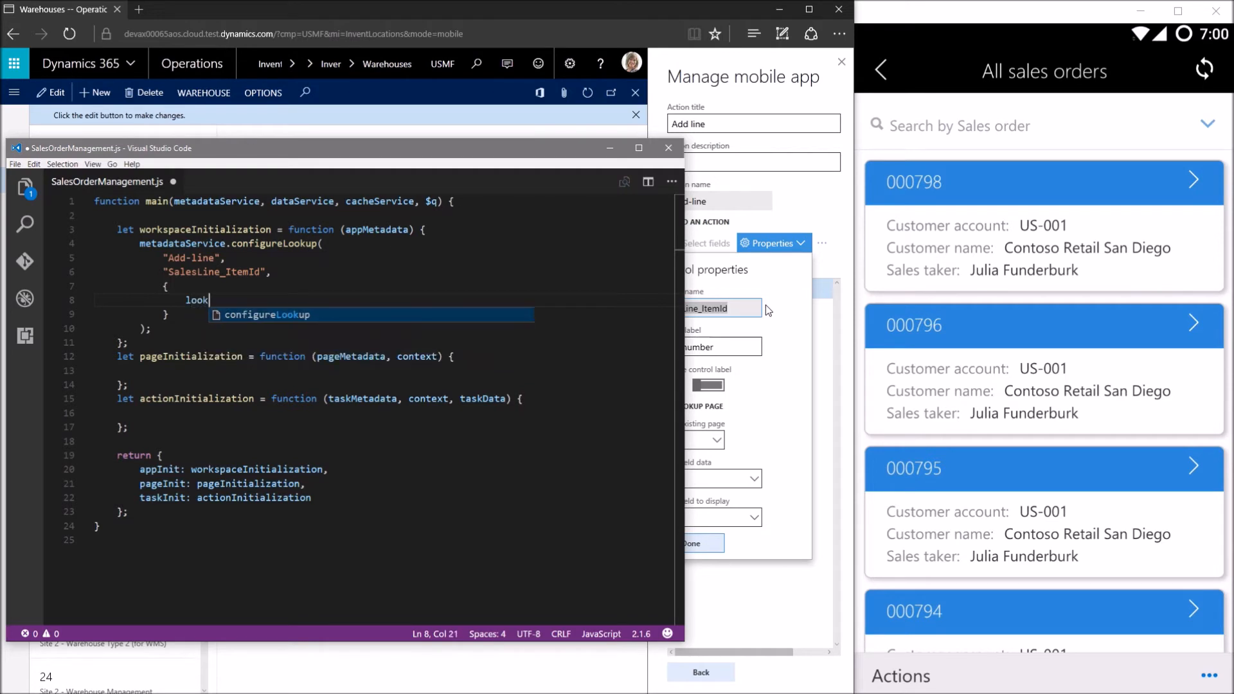
{"action": "type", "text": "upPage: \""}
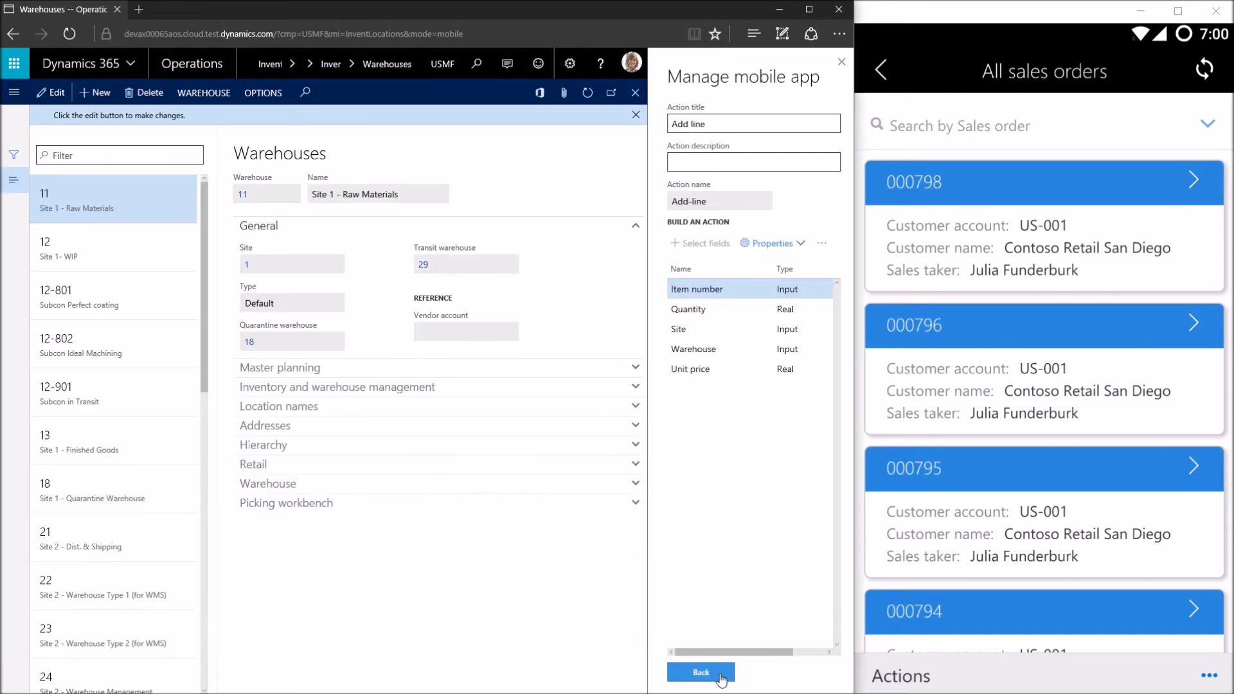
Set lookupPage to "All-products", copying the page name from the All products page of the workspace in Dynamics 365.
{"action": "left_click", "coordinate": [715, 673]}
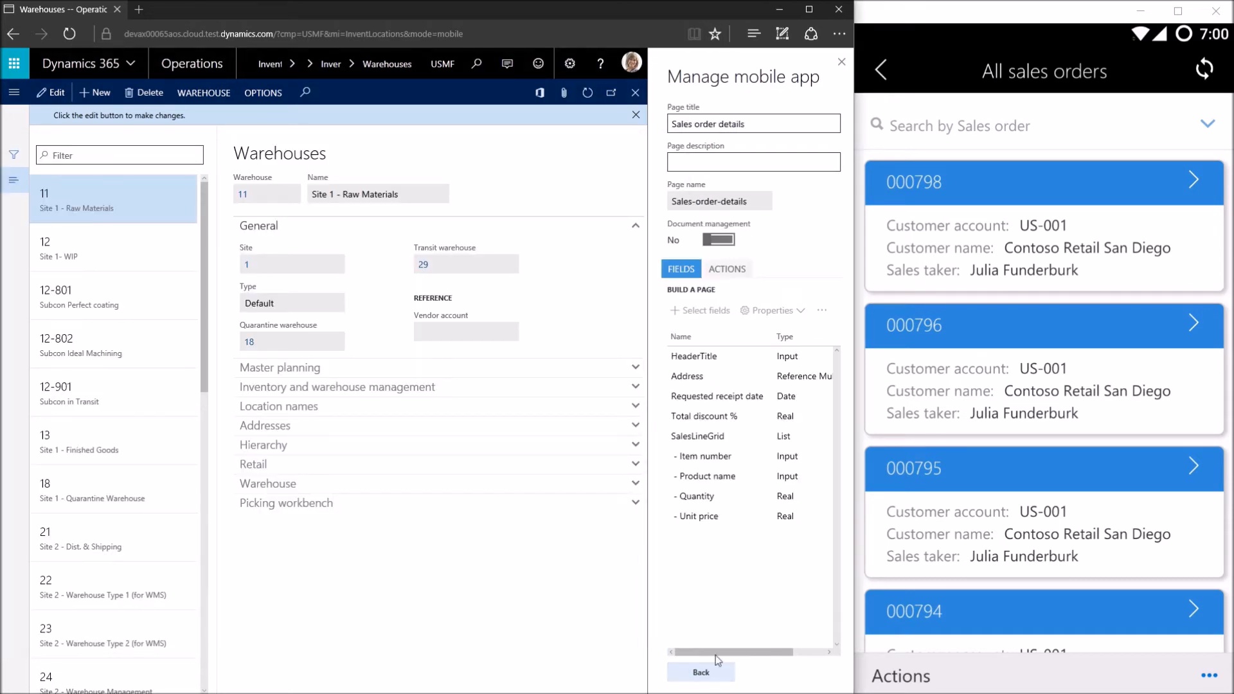
{"action": "left_click", "coordinate": [715, 673]}
{"action": "left_click", "coordinate": [729, 394]}
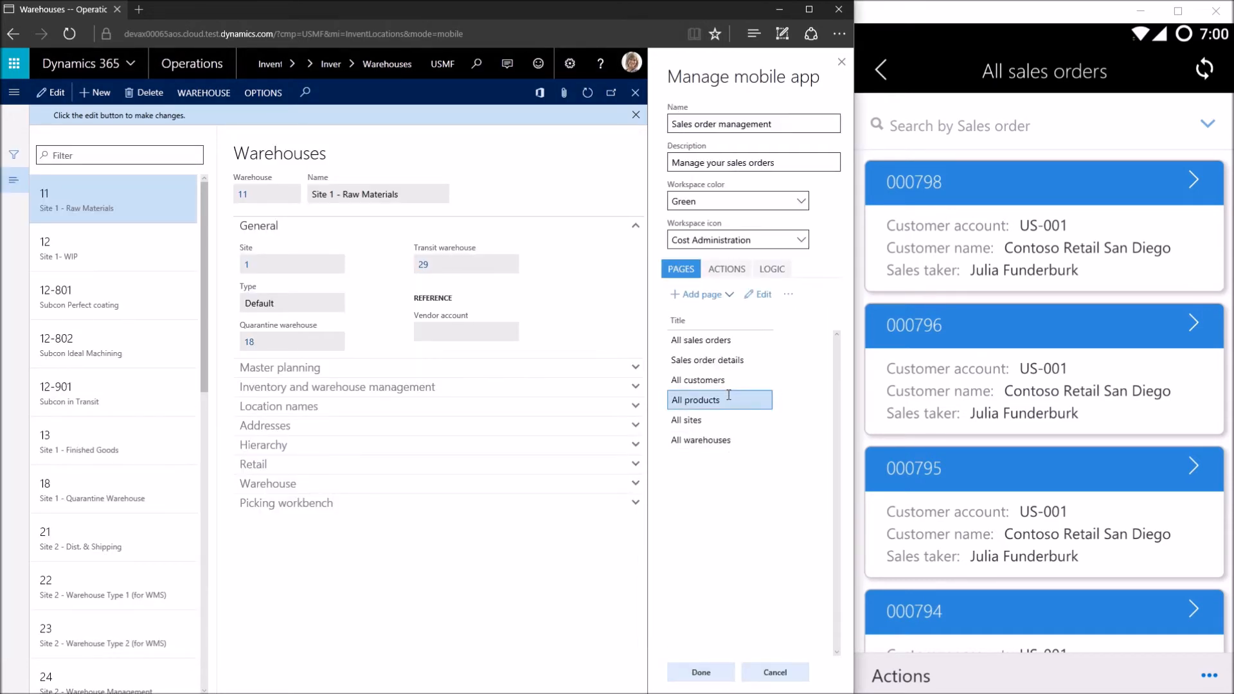
{"action": "left_click", "coordinate": [760, 294]}
{"action": "left_click", "coordinate": [742, 199]}
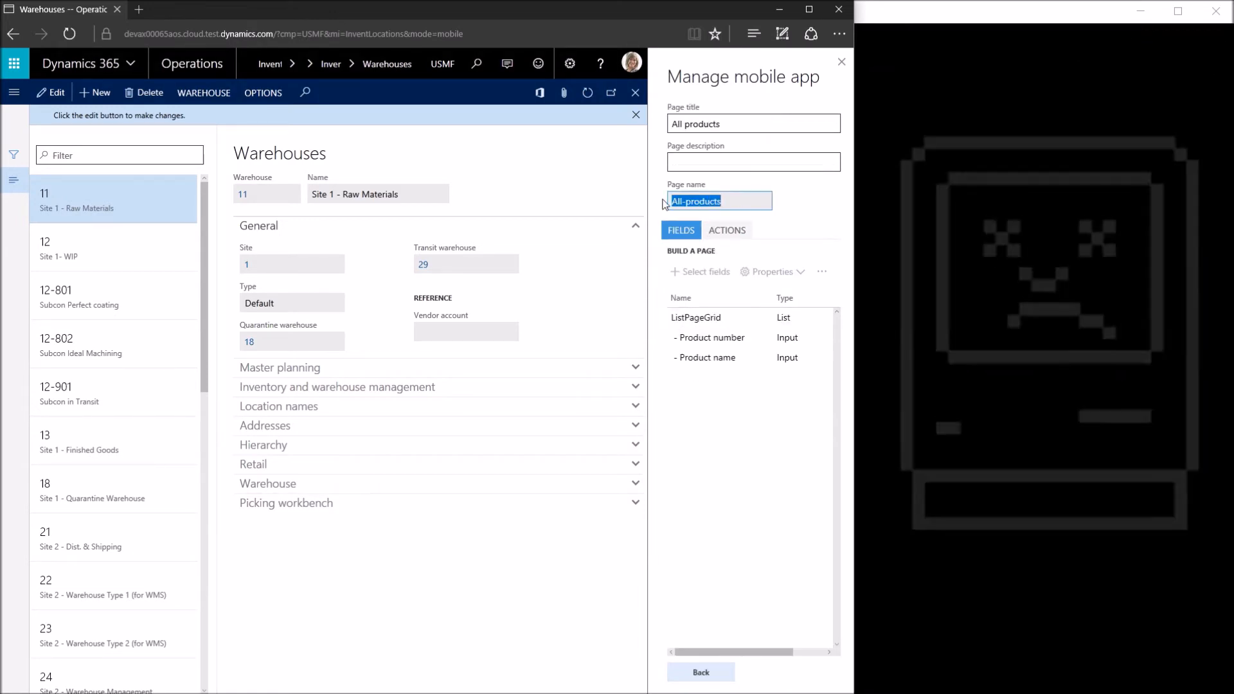
{"action": "key", "text": "ctrl+c"}
{"action": "key", "text": "alt+Tab"}
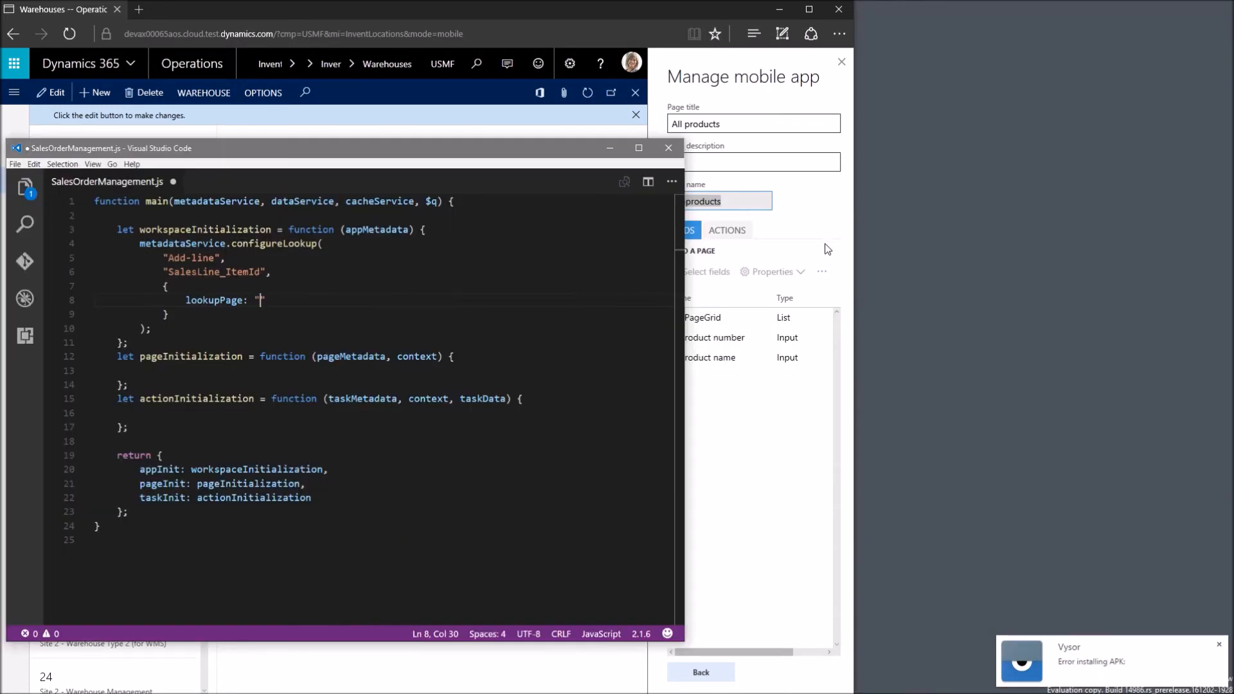
{"action": "key", "text": "ctrl+v"}
{"action": "left_click", "coordinate": [386, 304]}
{"action": "type", "text": ","}
Add a valueField property with a string value on the line below lookupPage.
{"action": "key", "text": "Return"}
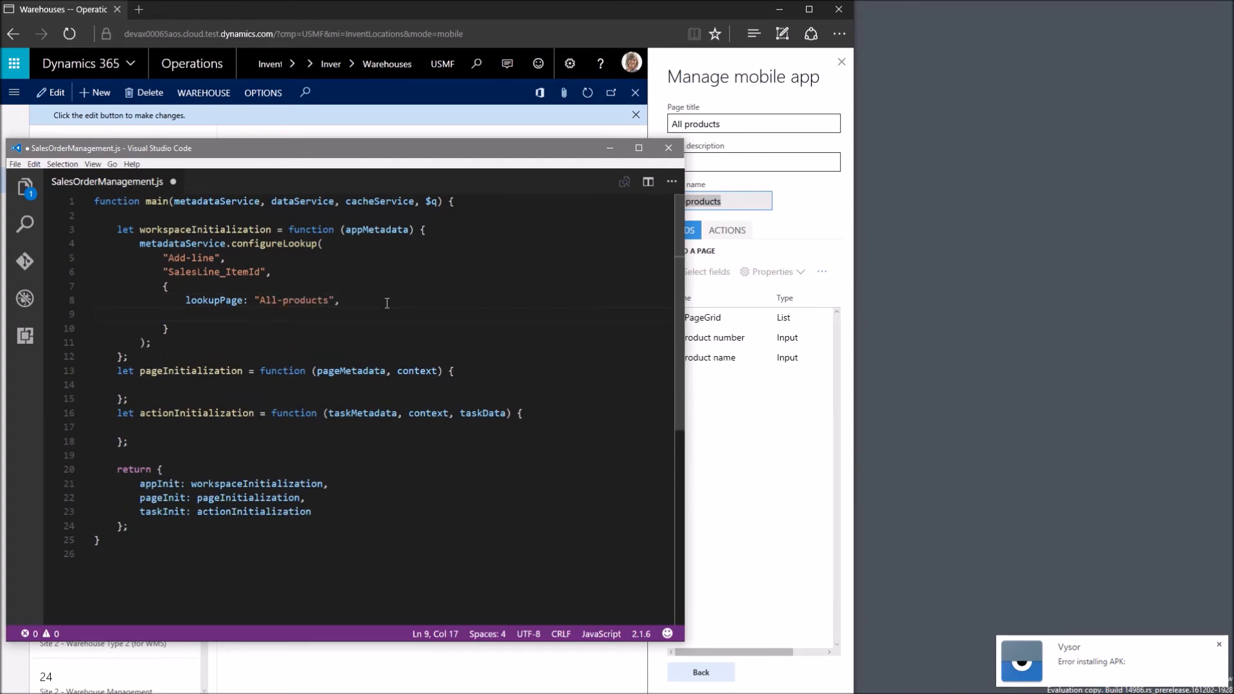
{"action": "type", "text": "valueField"}
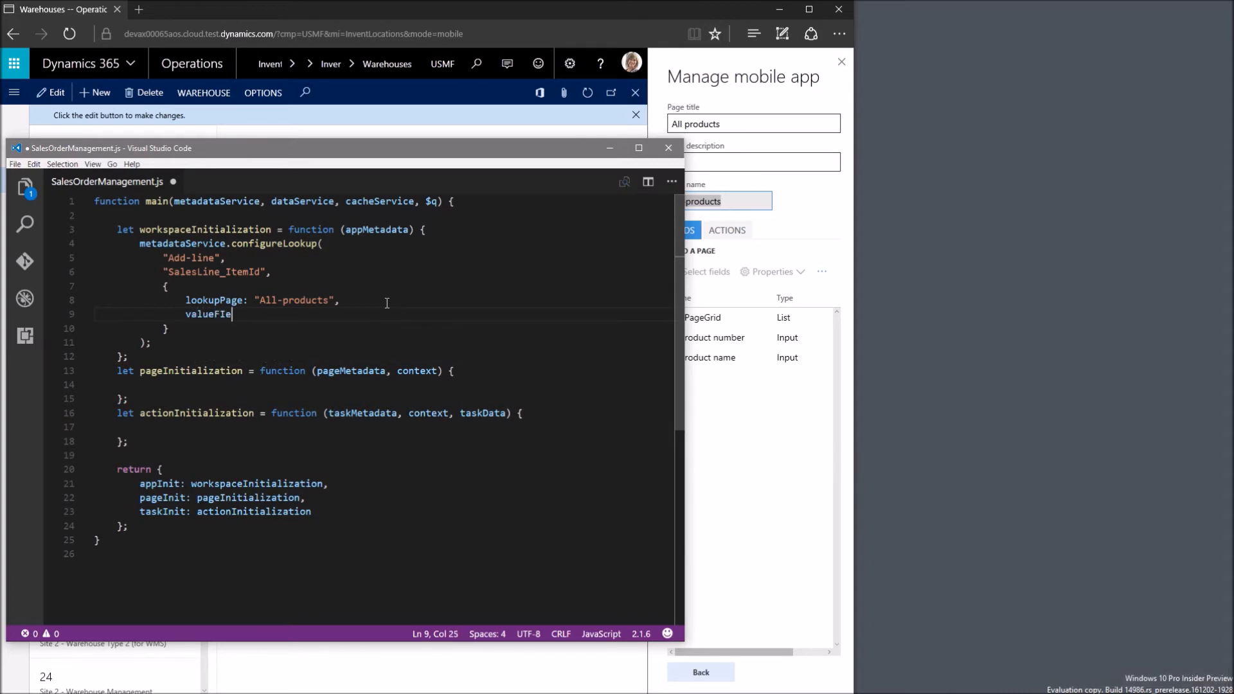
{"action": "key", "text": "BackSpace"}
{"action": "key", "text": "BackSpace"}
{"action": "key", "text": "BackSpace"}
{"action": "key", "text": "BackSpace"}
{"action": "key", "text": "BackSpace"}
{"action": "type", "text": "Field: \""}
Set valueField to "Identification_DisplayProductNumber", copied from the Product number field's control name in Dynamics 365, and compare it with SalesLine_ItemId.
{"action": "left_click", "coordinate": [764, 299]}
{"action": "left_click", "coordinate": [765, 338]}
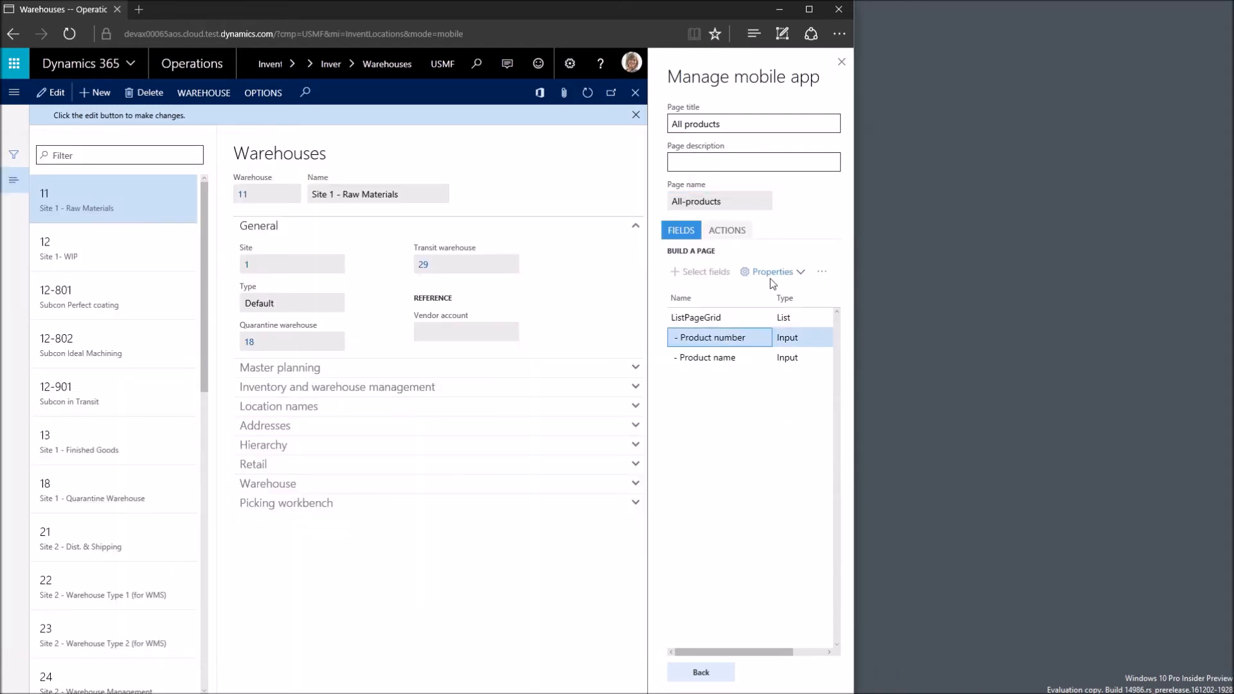
{"action": "left_click", "coordinate": [772, 275]}
{"action": "left_click", "coordinate": [746, 337]}
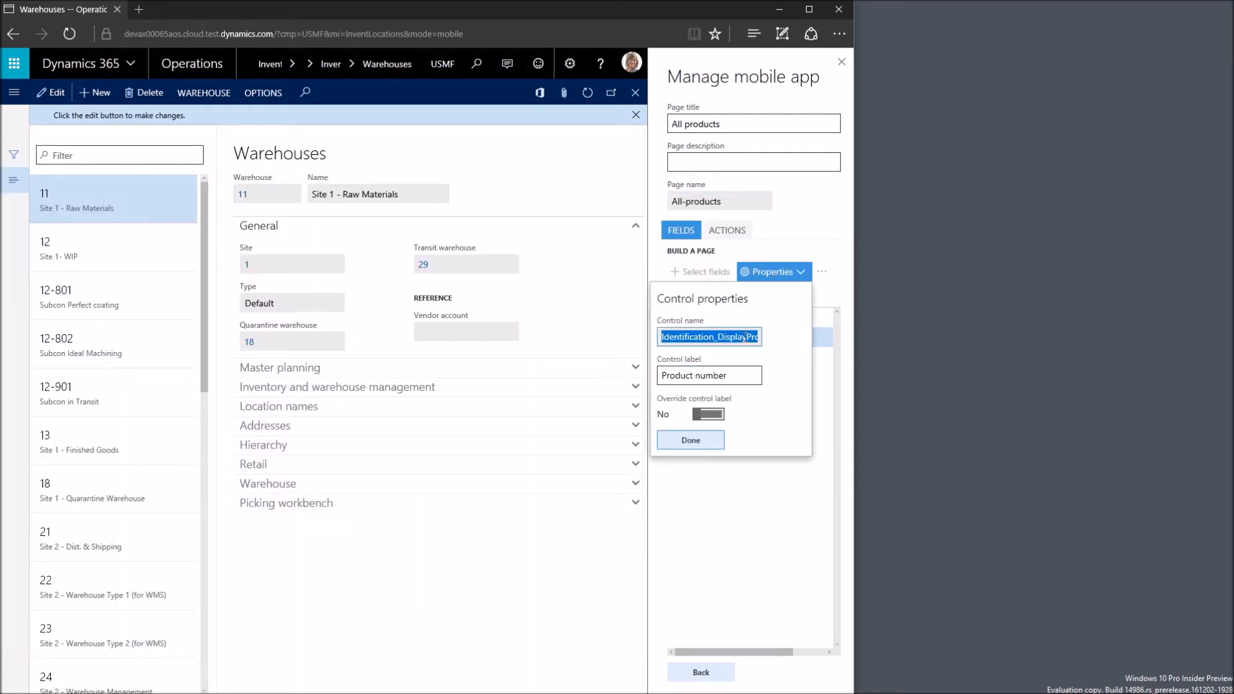
{"action": "key", "text": "alt+Tab"}
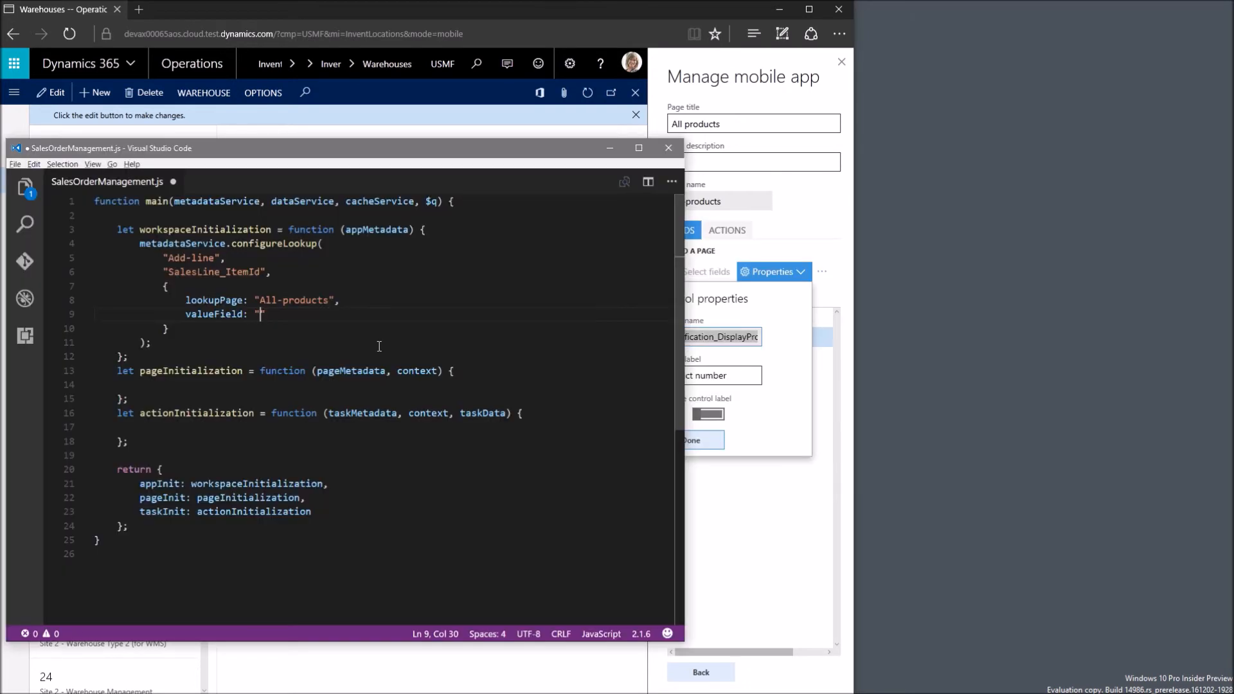
{"action": "key", "text": "ctrl+v"}
{"action": "left_click_drag", "start_coordinate": [168, 272], "coordinate": [261, 272]}
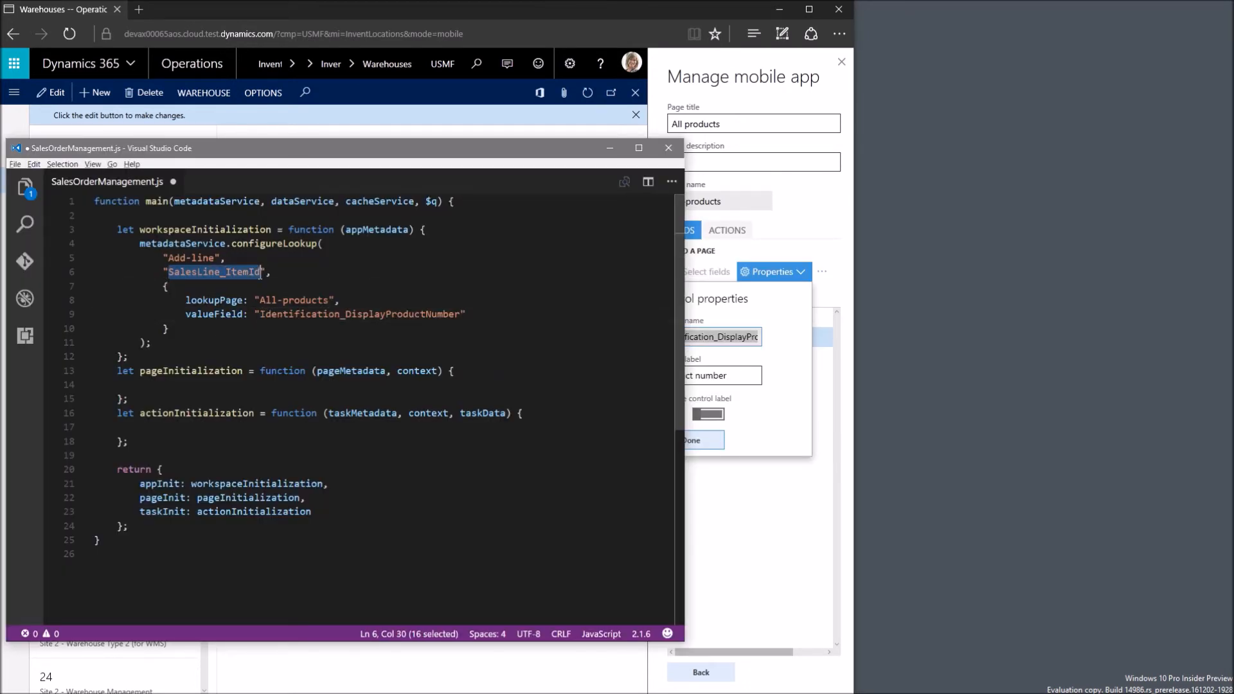
{"action": "left_click_drag", "start_coordinate": [258, 314], "coordinate": [463, 316]}
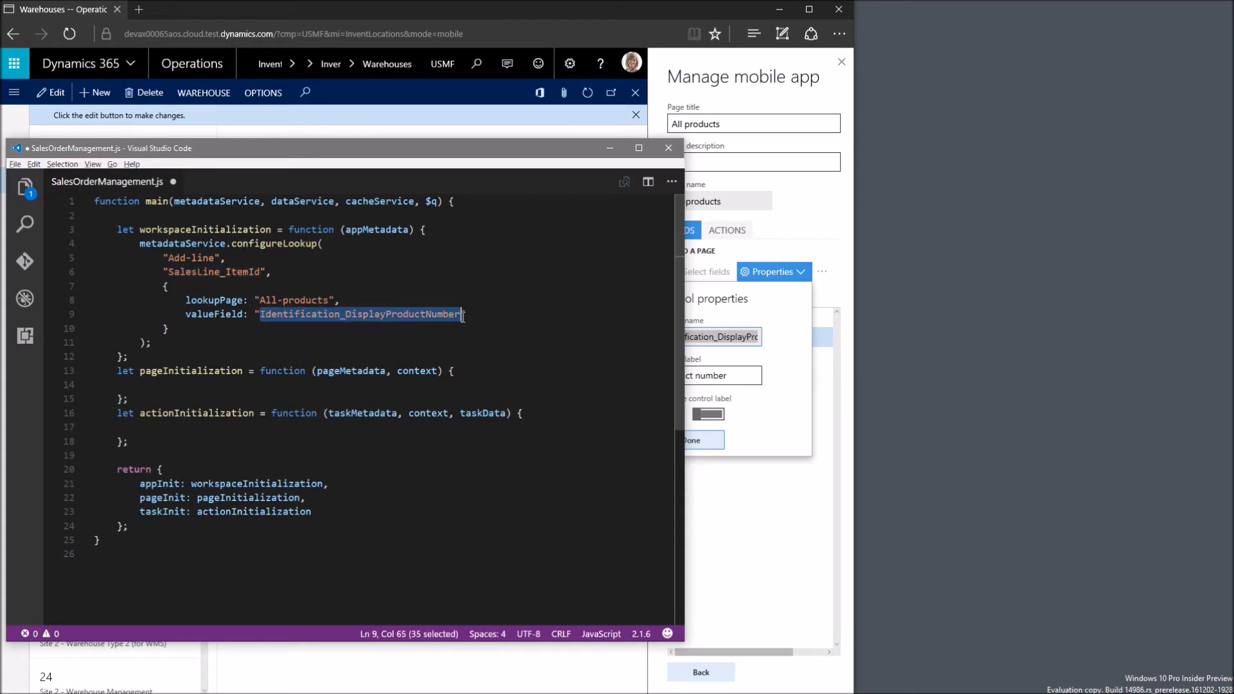
Add a displayField property below valueField, set to "Identification_DisplayProductNumber" as copied from the Product number control name in Dynamics 365.
{"action": "left_click_drag", "start_coordinate": [168, 272], "coordinate": [266, 276]}
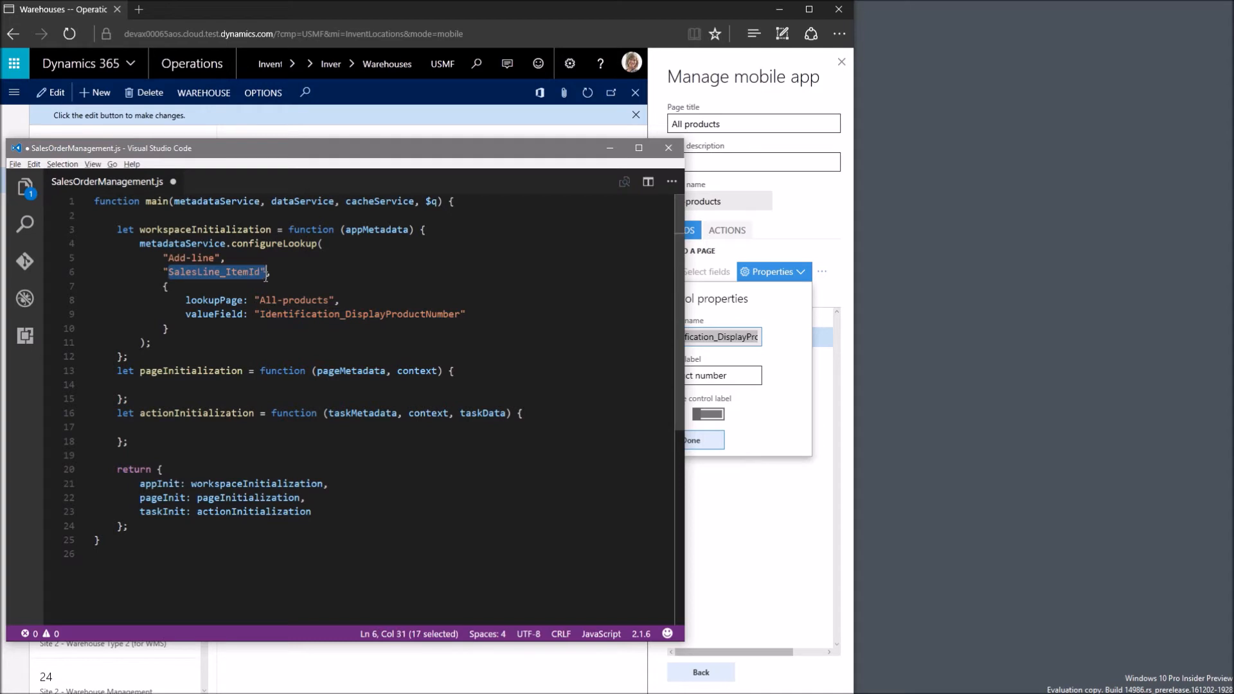
{"action": "left_click", "coordinate": [503, 315]}
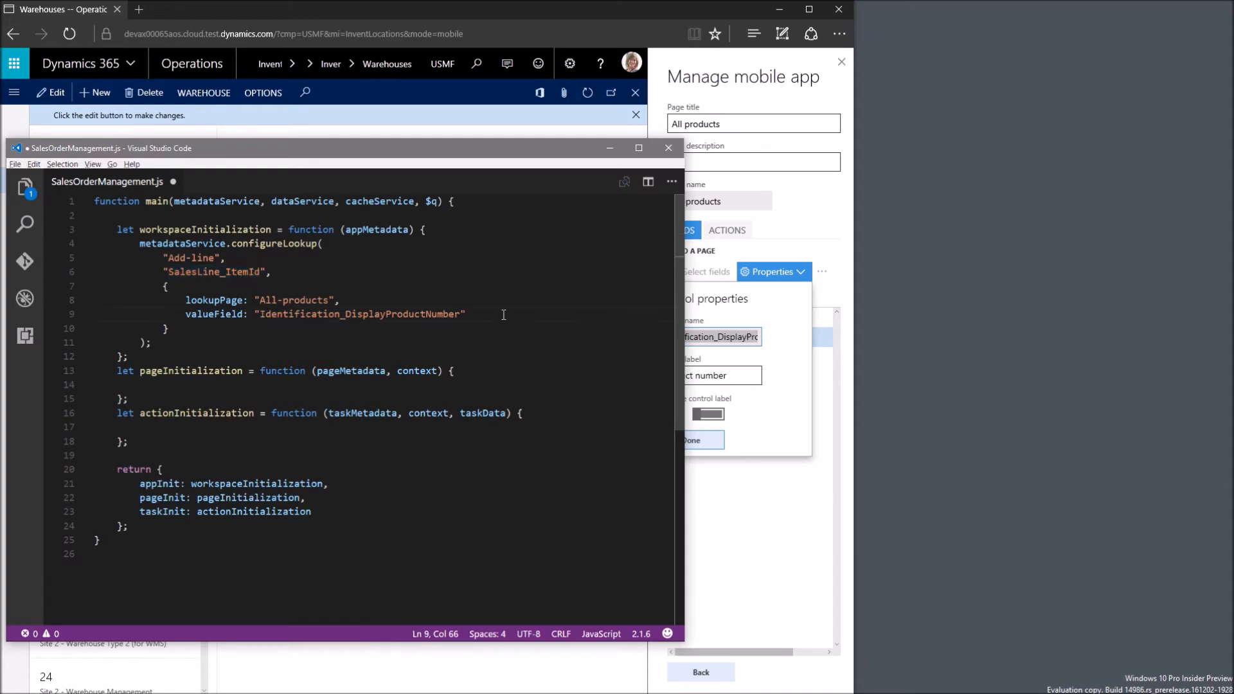
{"action": "type", "text": ","}
{"action": "key", "text": "Return"}
{"action": "type", "text": "display"}
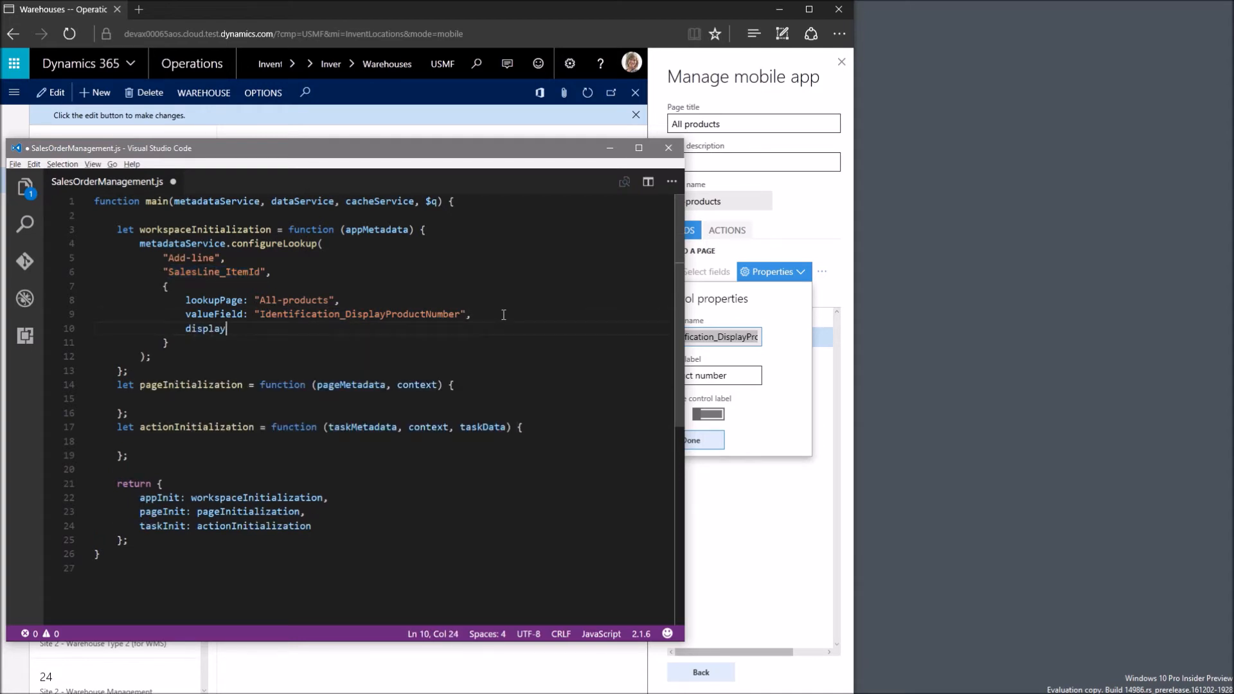
{"action": "type", "text": "Field: \""}
{"action": "left_click", "coordinate": [729, 326]}
{"action": "right_click", "coordinate": [729, 330]}
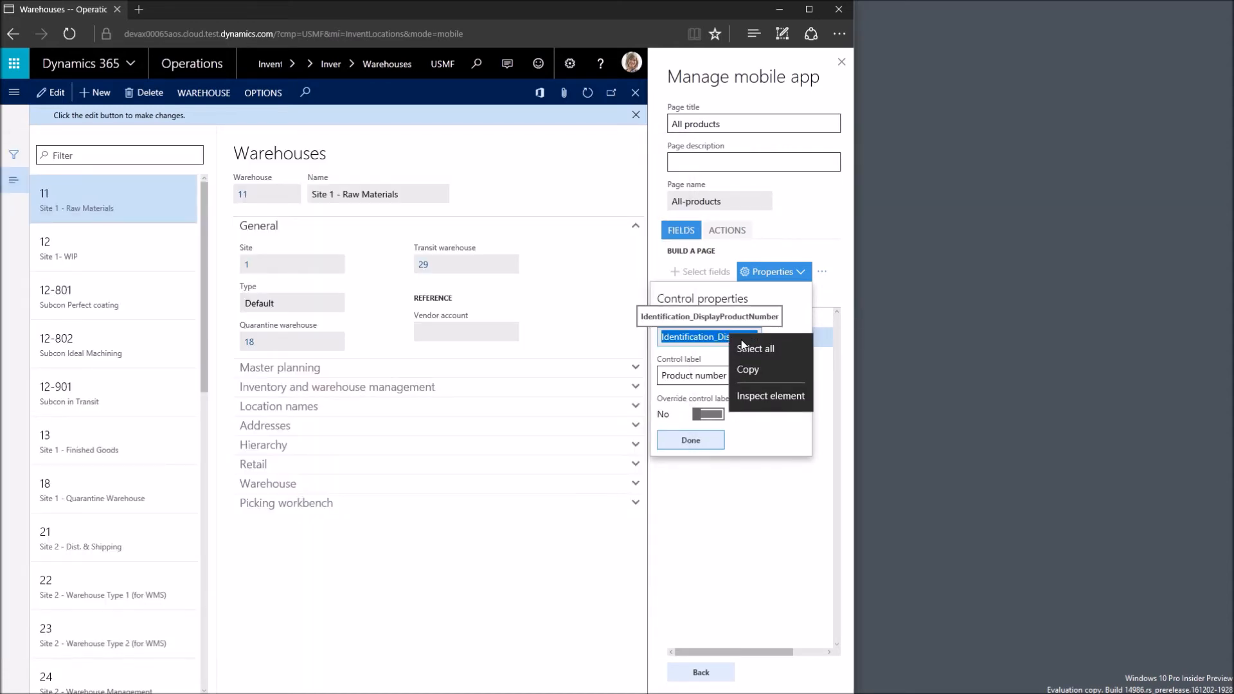
{"action": "left_click", "coordinate": [762, 367]}
{"action": "key", "text": "alt+Tab"}
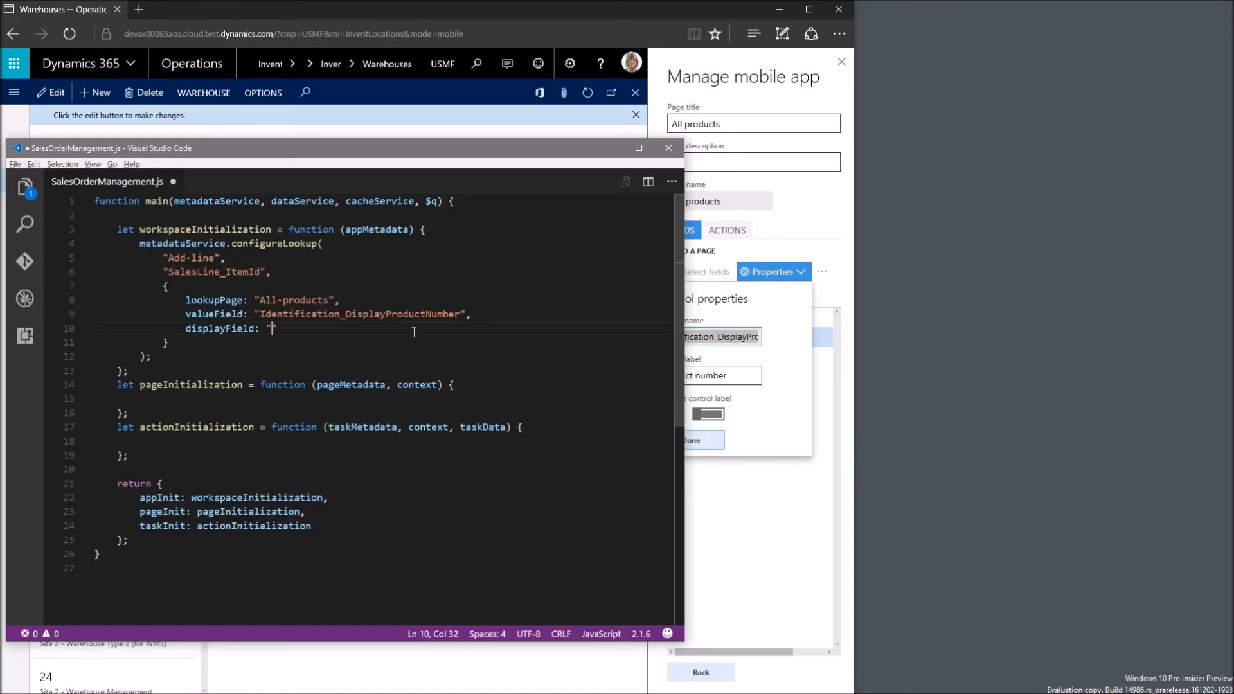
{"action": "key", "text": "ctrl+v"}
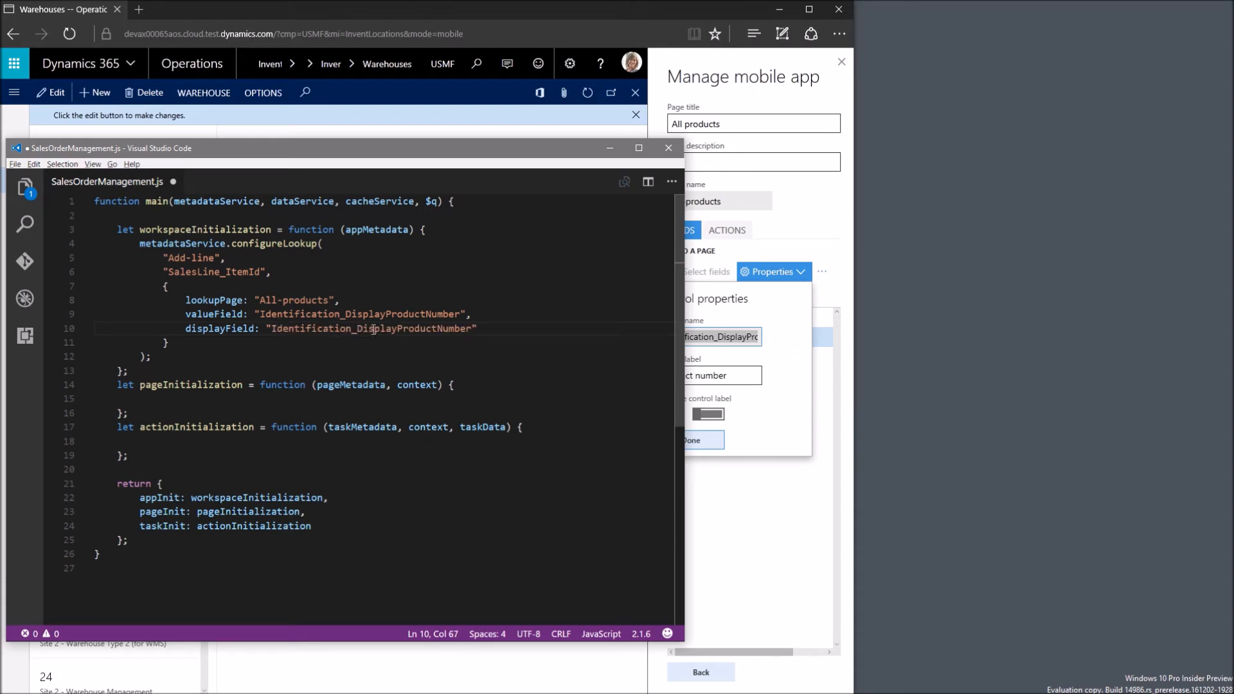
Add the property showLookupPage: true below displayField and save SalesOrderManagement.js.
{"action": "type", "text": ","}
{"action": "key", "text": "Return"}
{"action": "type", "text": "showLookupPage: true"}
{"action": "left_click", "coordinate": [488, 329]}
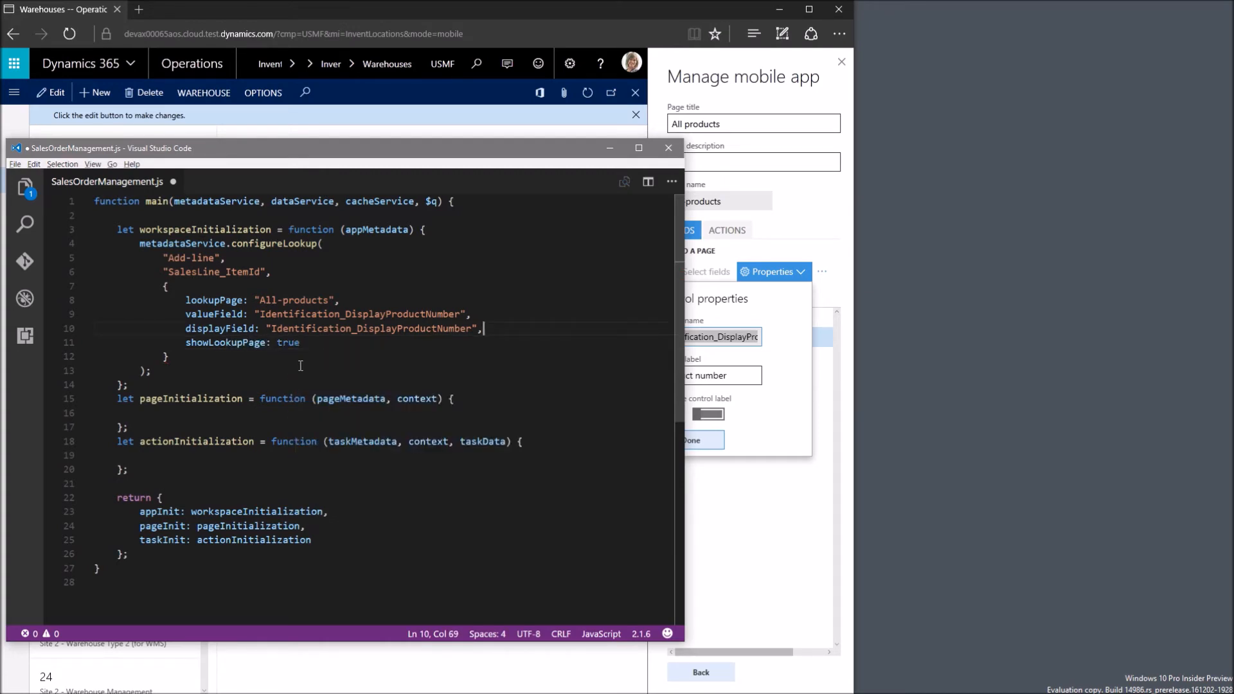
{"action": "key", "text": "ctrl+s"}
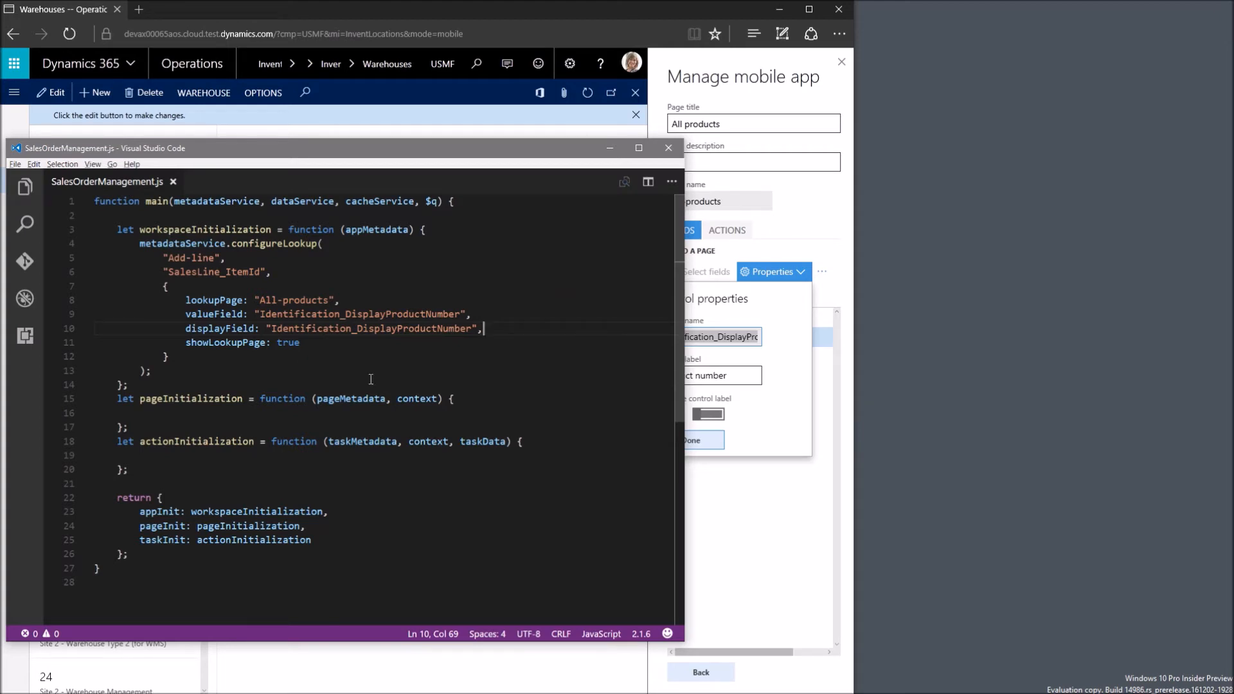
{"action": "mouse_move", "coordinate": [614, 3]}
{"action": "left_click", "coordinate": [518, 32]}
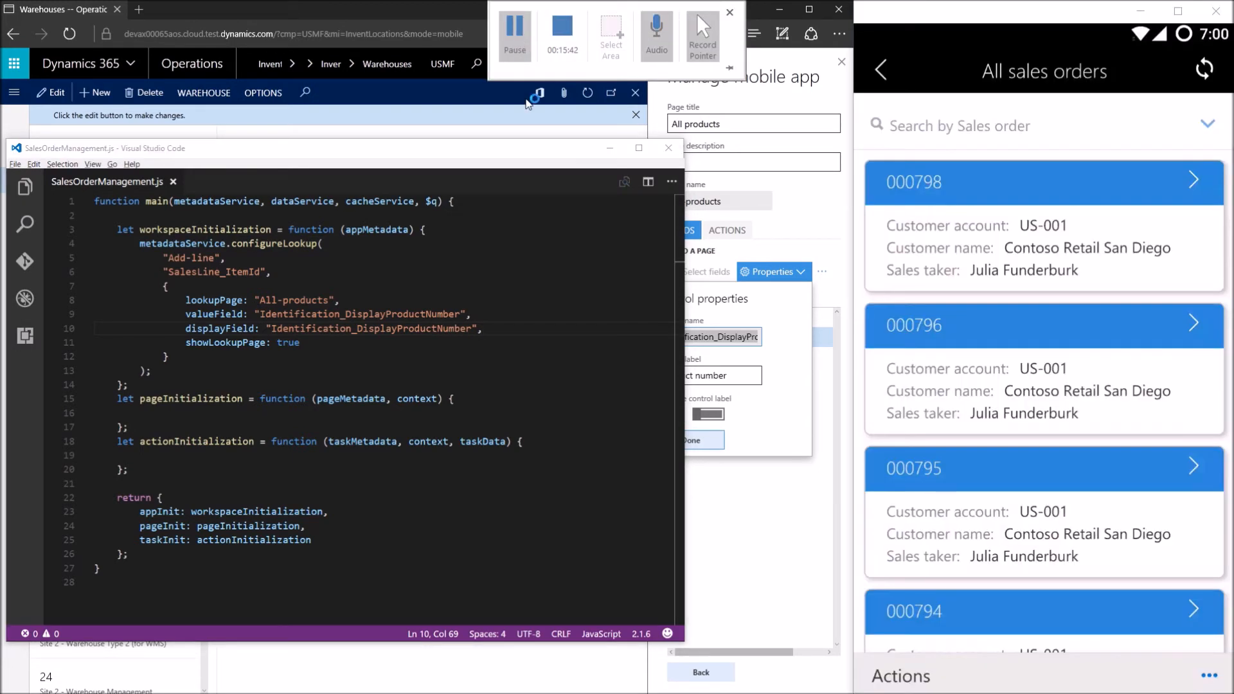
{"action": "left_click", "coordinate": [522, 279]}
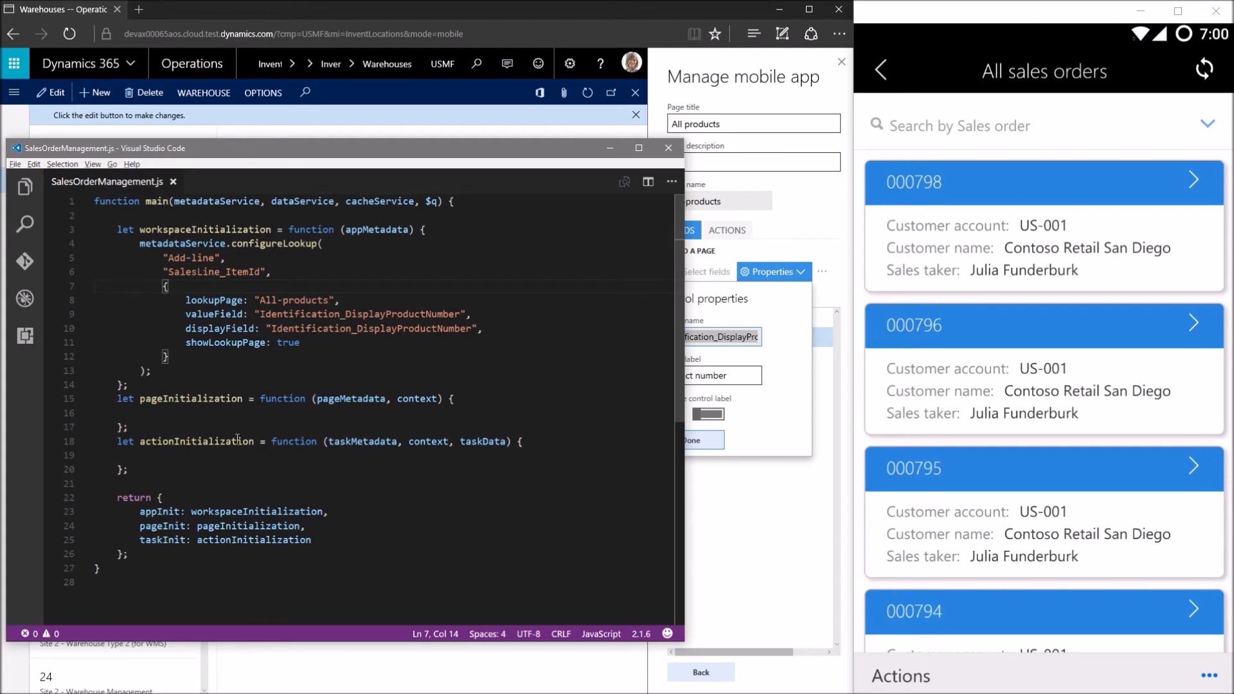
{"action": "left_click_drag", "start_coordinate": [167, 258], "coordinate": [262, 272]}
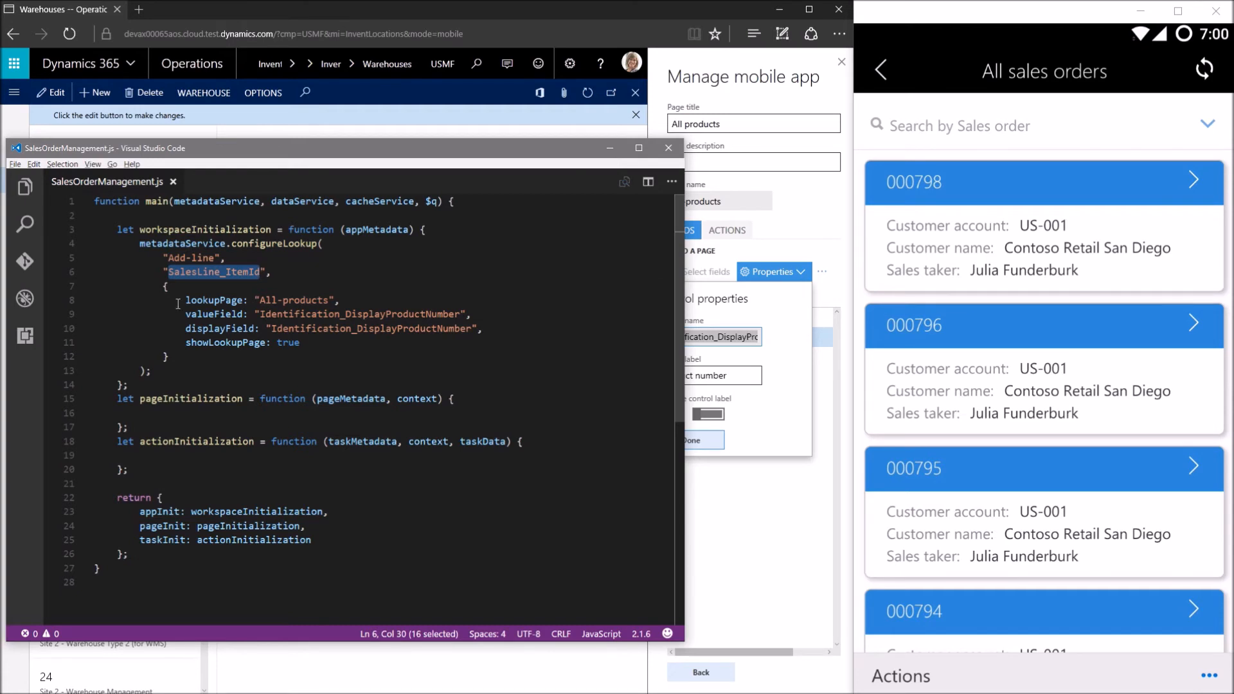
{"action": "left_click_drag", "start_coordinate": [185, 300], "coordinate": [492, 331]}
{"action": "left_click", "coordinate": [492, 331]}
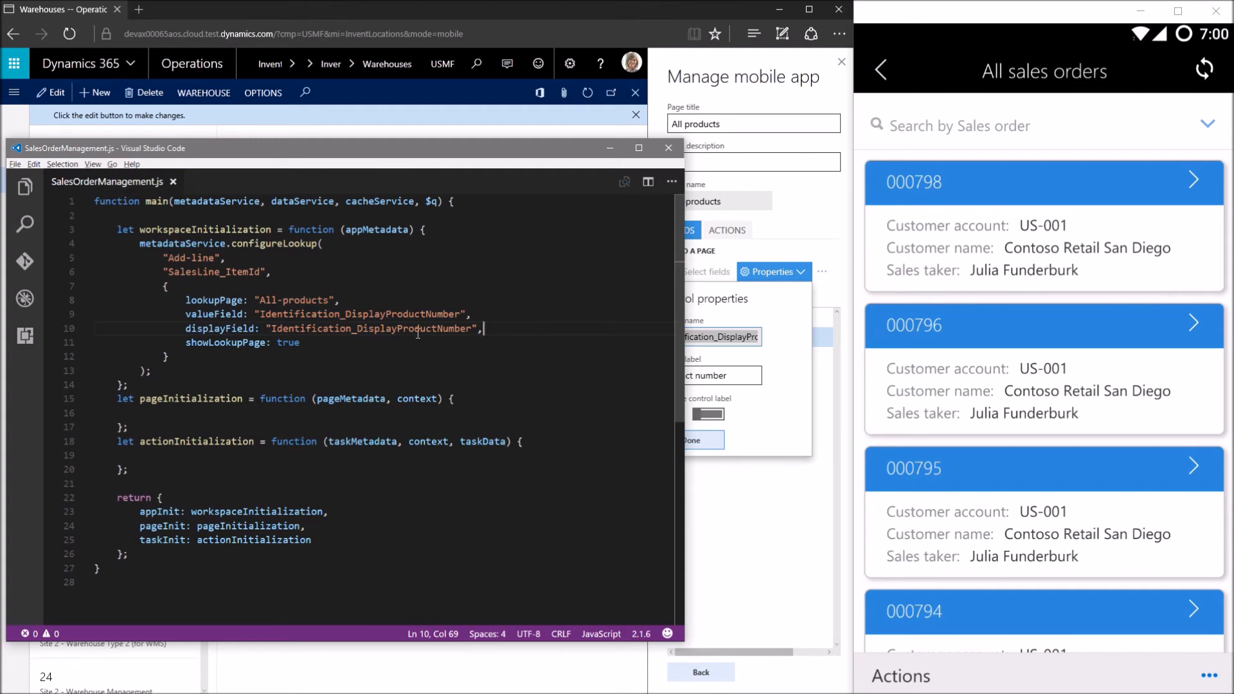
Return from the All products page to the Sales order management workspace in Dynamics 365 and upload SalesOrderManagement.js as its logic file.
{"action": "left_click", "coordinate": [704, 440]}
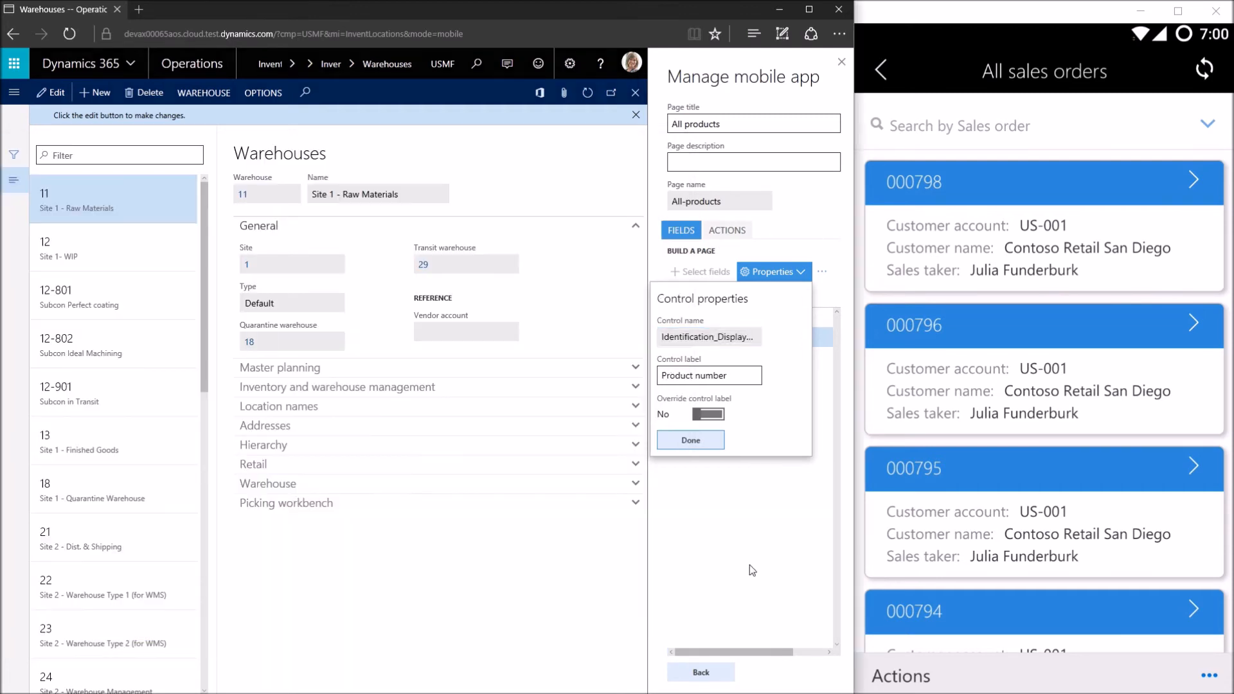
{"action": "left_click", "coordinate": [701, 673]}
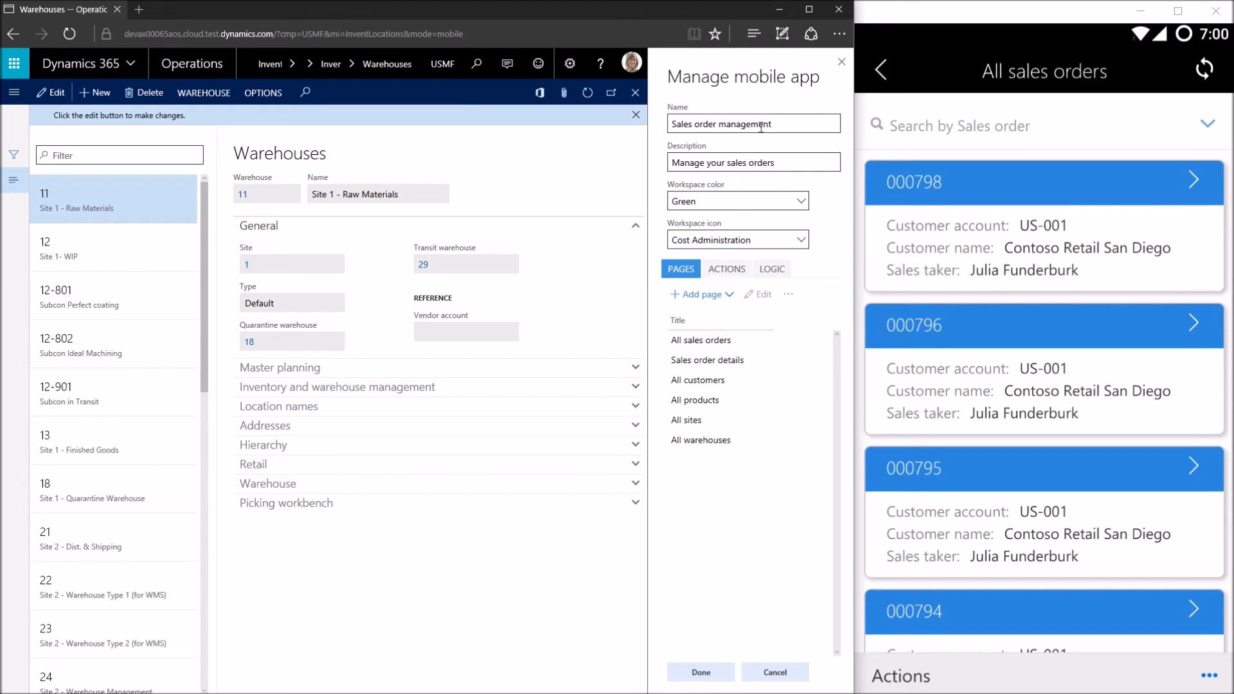
{"action": "left_click", "coordinate": [797, 121]}
{"action": "left_click", "coordinate": [771, 270]}
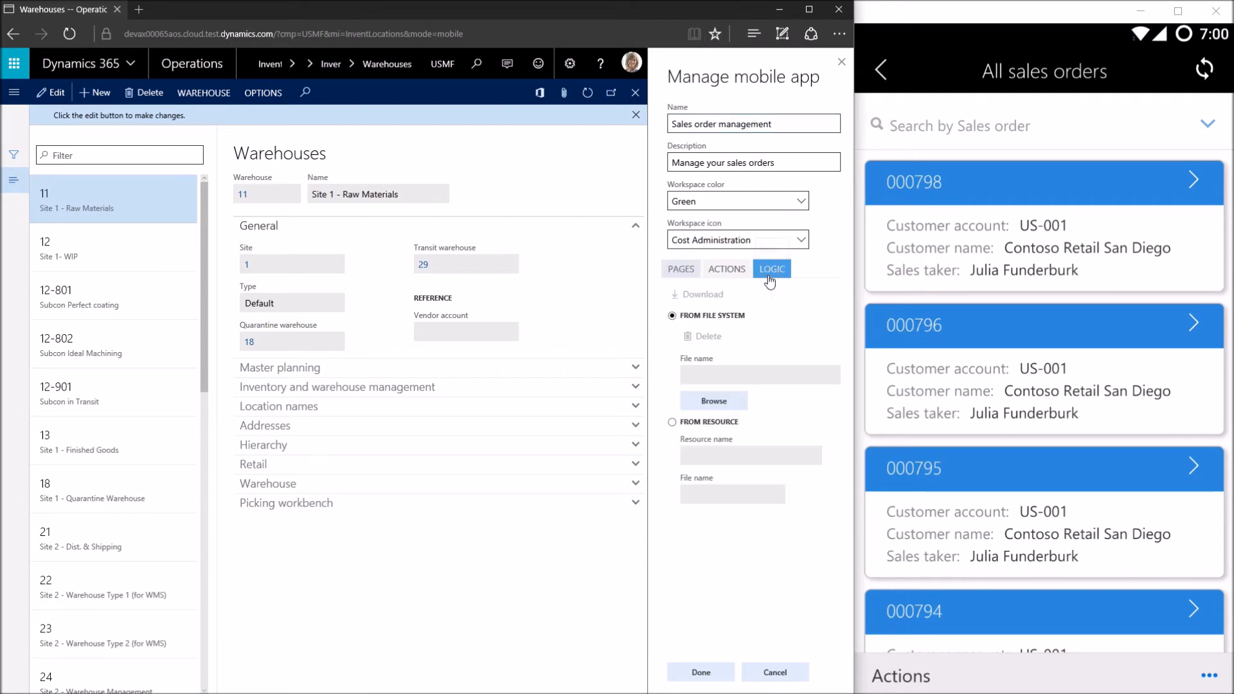
{"action": "left_click", "coordinate": [722, 402]}
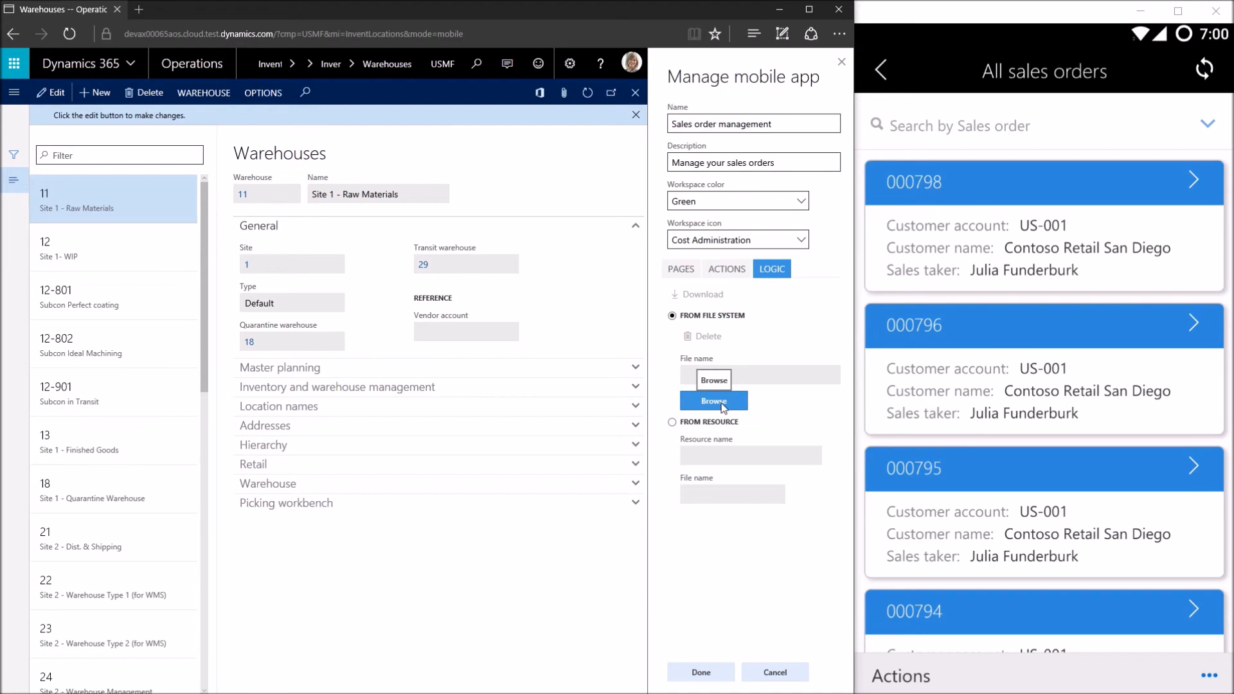
{"action": "left_click", "coordinate": [126, 90]}
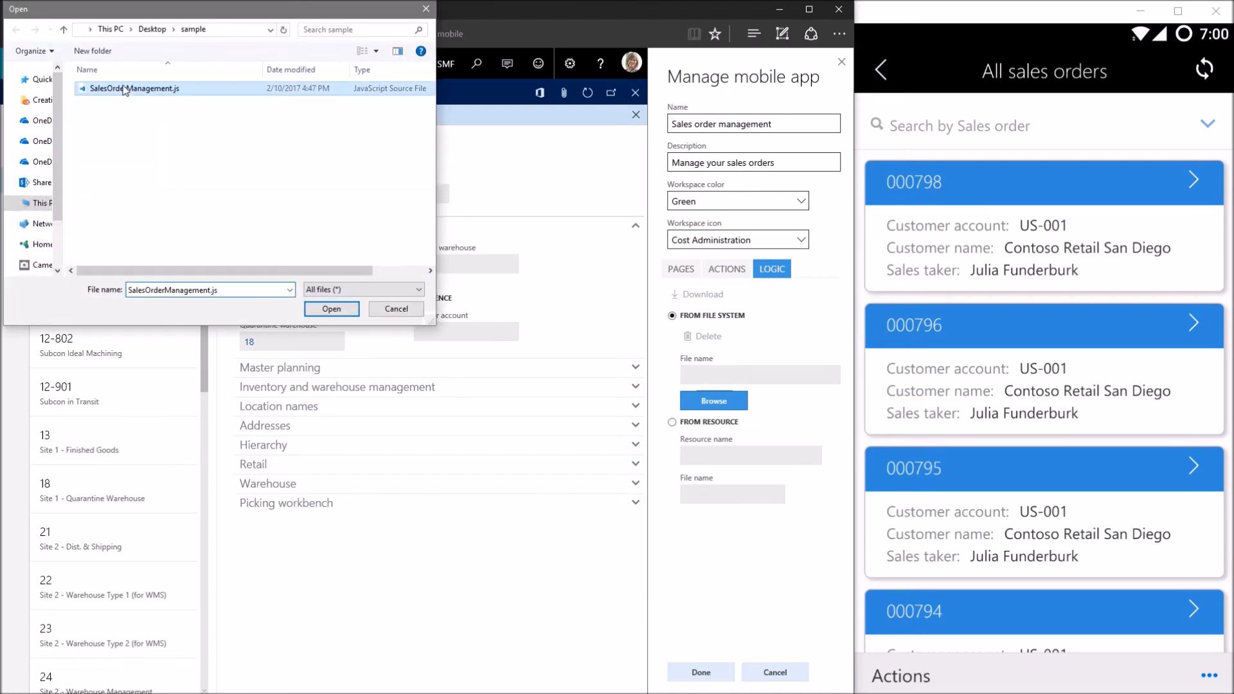
{"action": "left_click", "coordinate": [332, 310]}
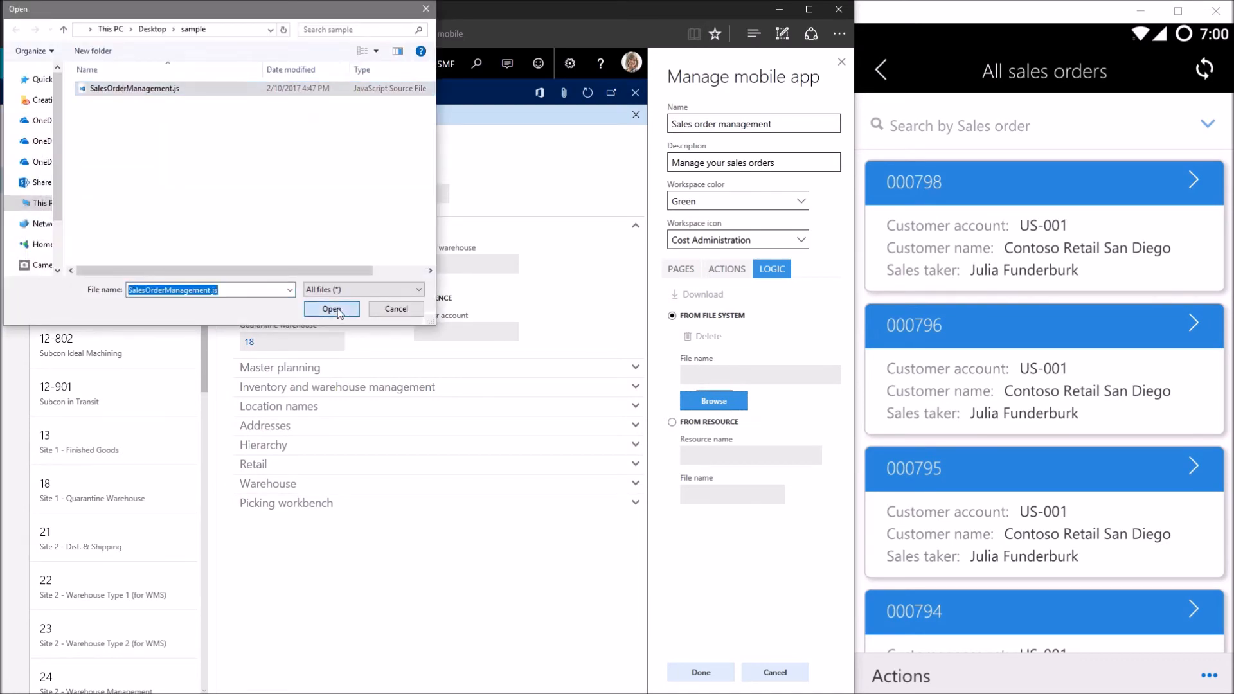
Finish and save the mobile workspace, replacing the existing one with the same Id, and refresh Sales order management in the mobile app.
{"action": "left_click", "coordinate": [701, 672]}
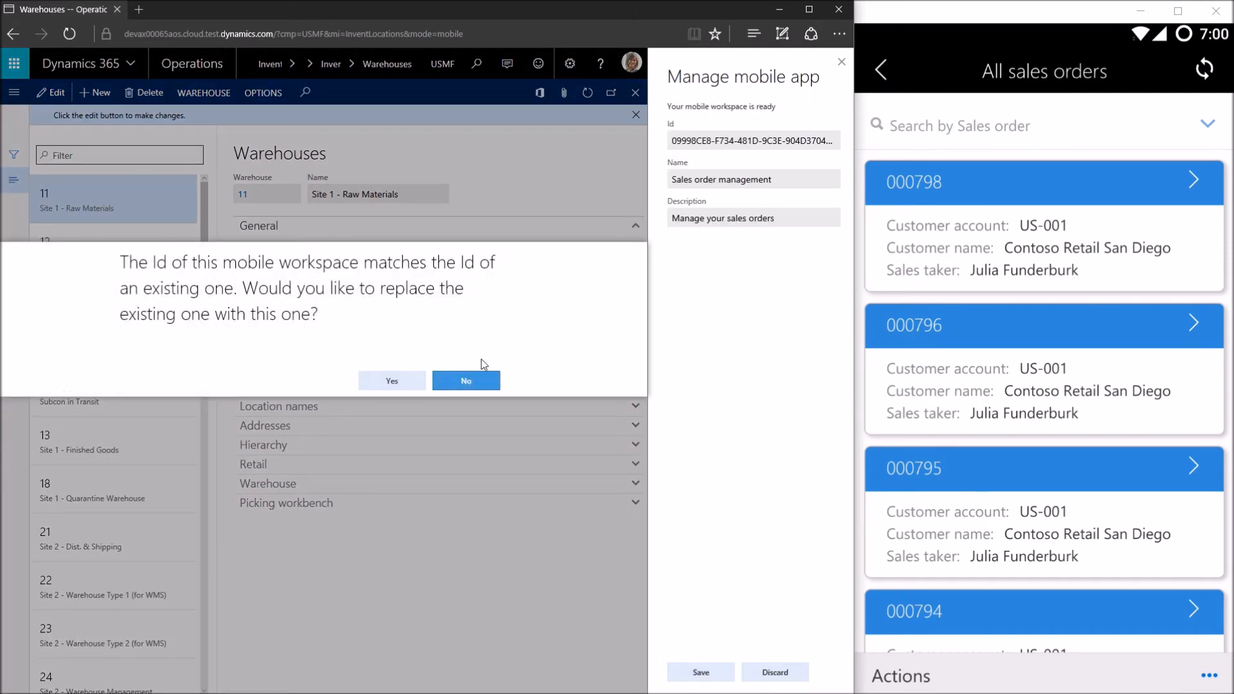
{"action": "left_click", "coordinate": [402, 386]}
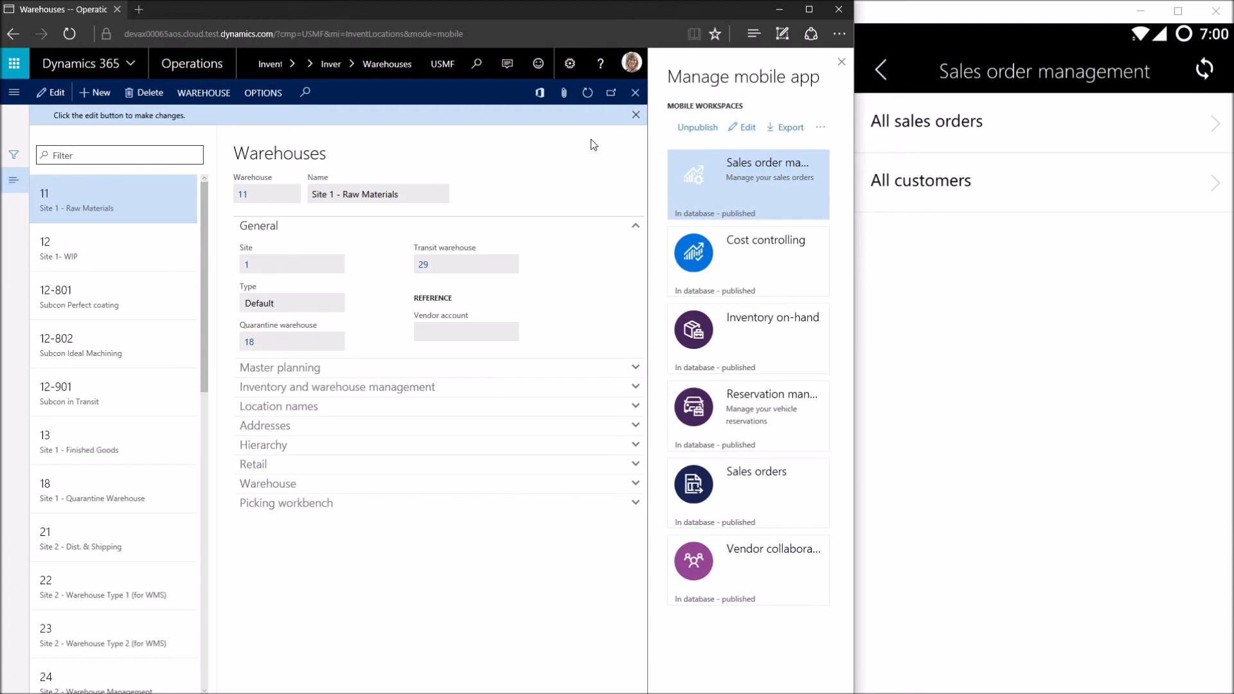
{"action": "left_click_drag", "start_coordinate": [983, 248], "coordinate": [983, 674]}
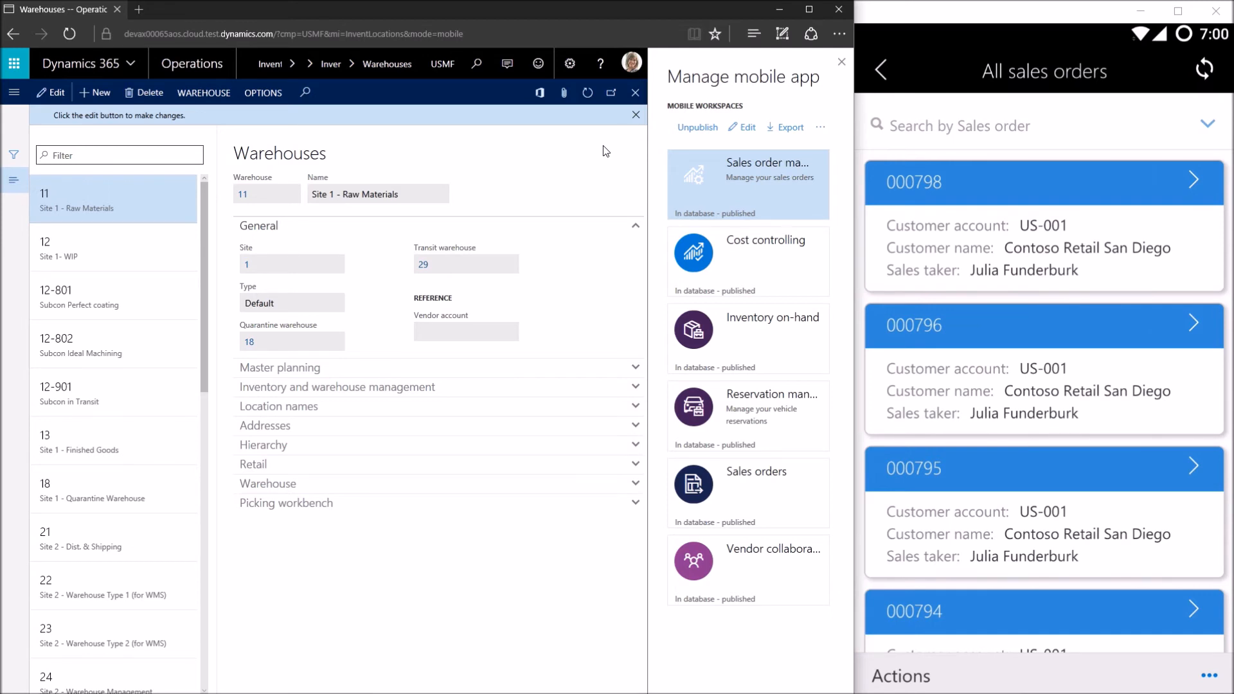
Close the Warehouses form and open the All products page of the Sales order management workspace for editing.
{"action": "left_click", "coordinate": [635, 92]}
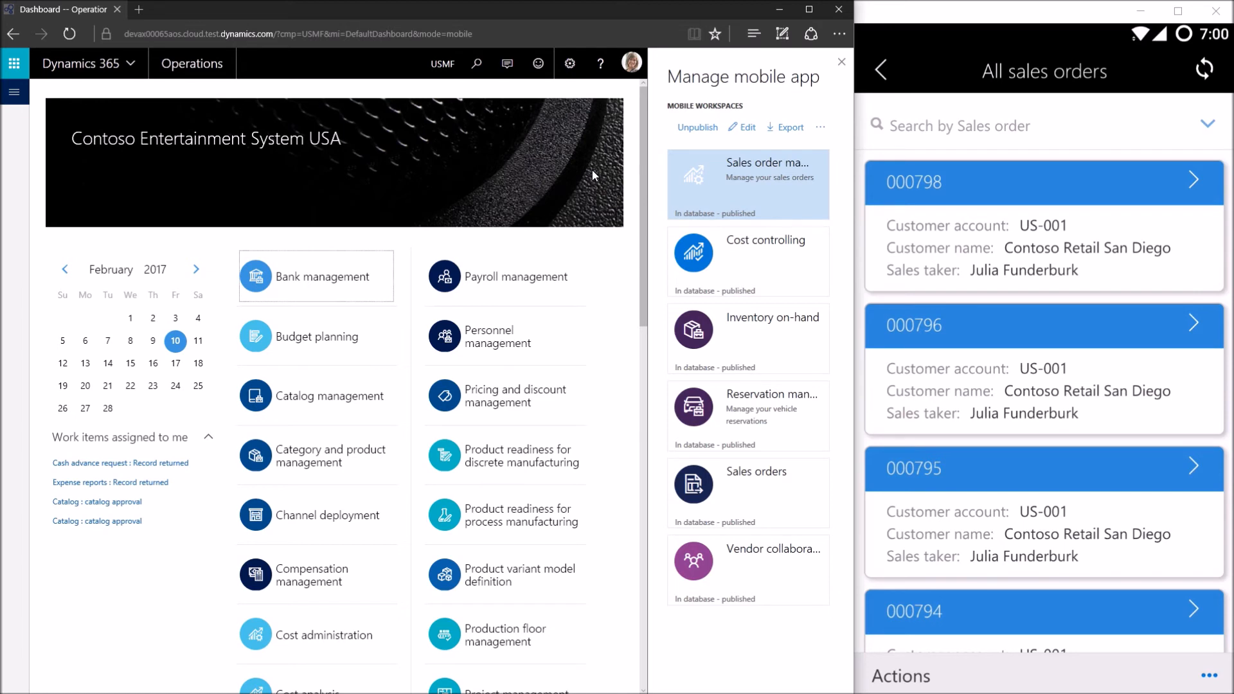
{"action": "left_click", "coordinate": [745, 128]}
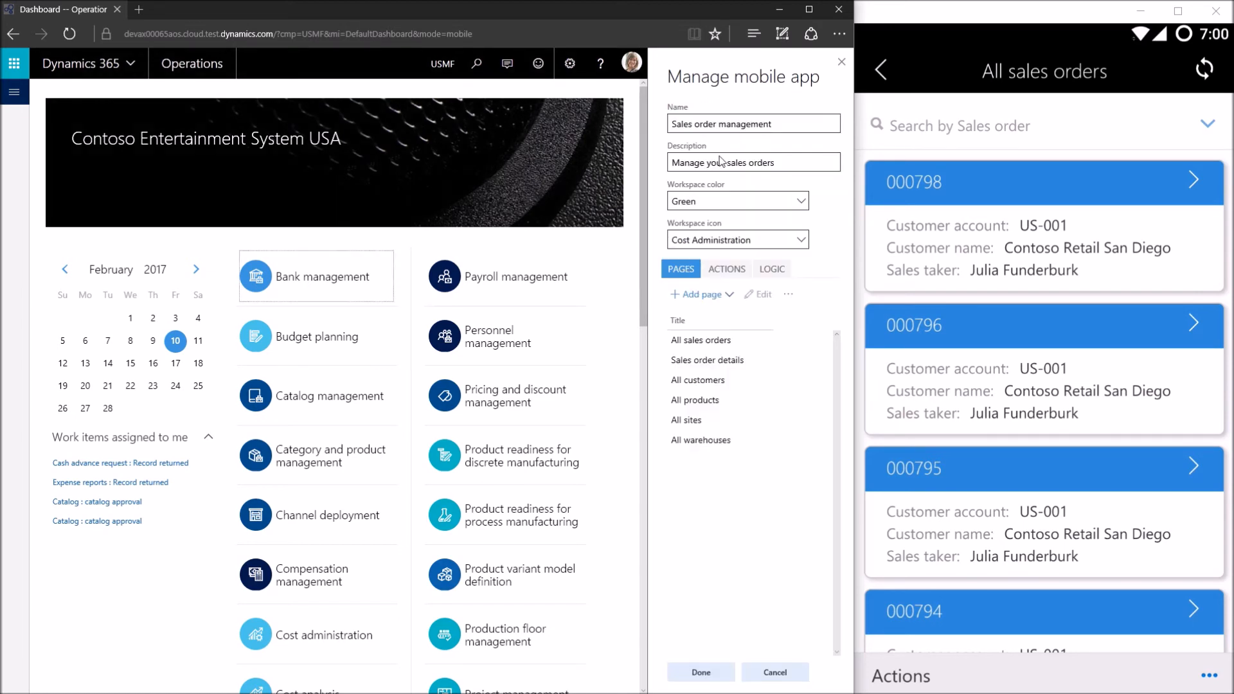
{"action": "left_click", "coordinate": [739, 400]}
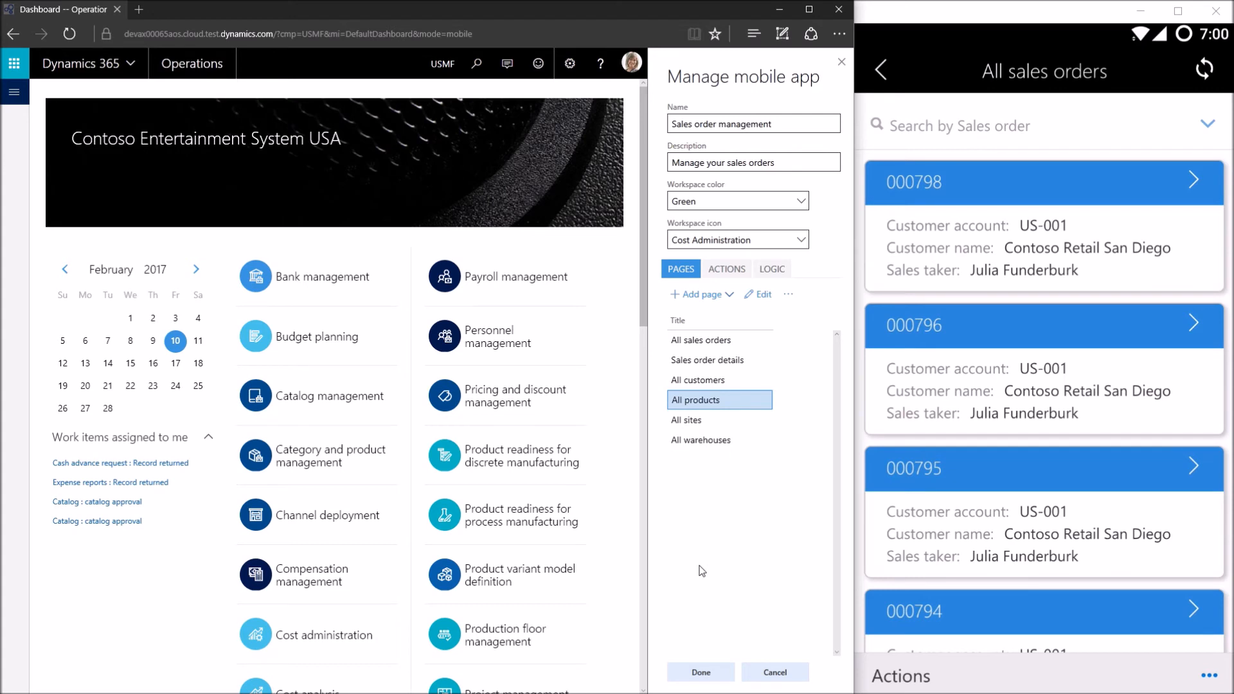
{"action": "left_click", "coordinate": [758, 294]}
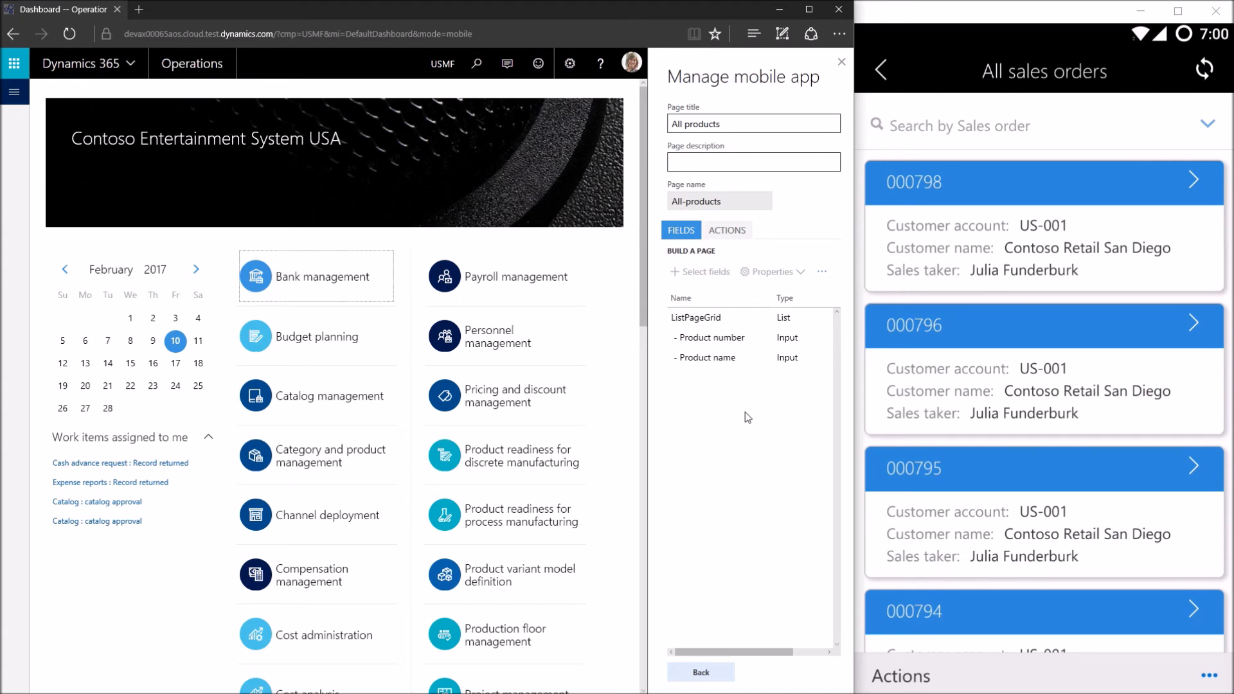
Open All products and product masters from Product information management and restart the field selection for the All products mobile page.
{"action": "left_click", "coordinate": [13, 97]}
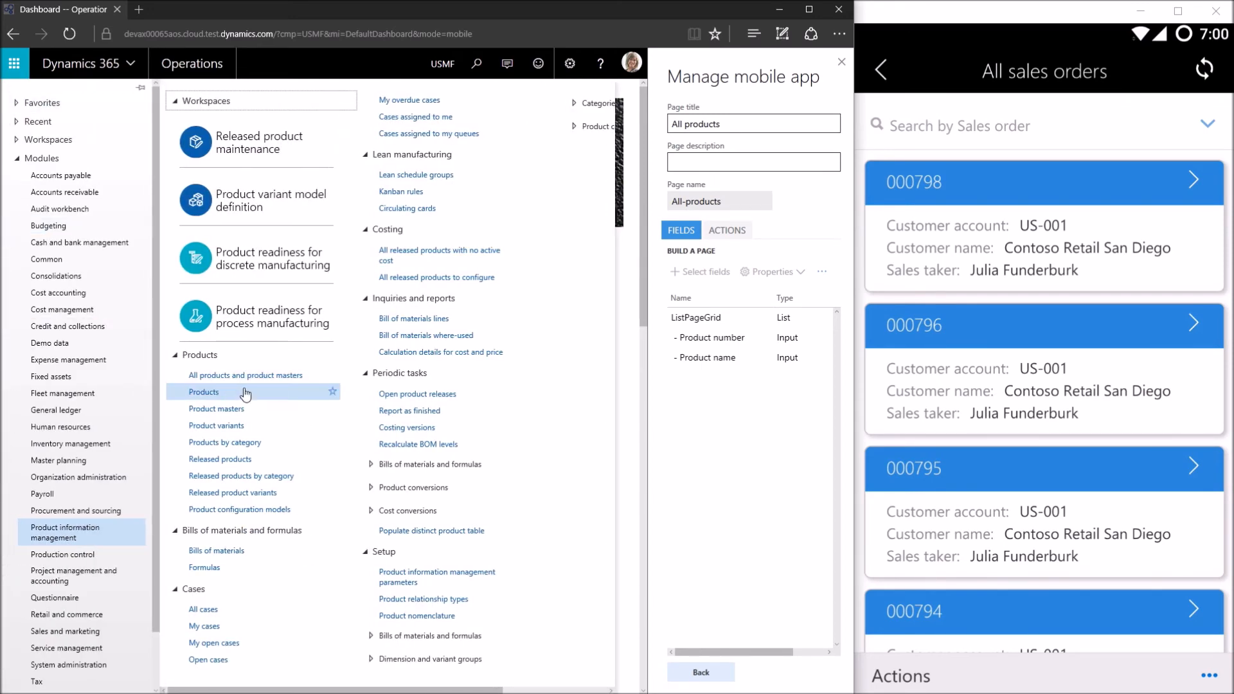
{"action": "left_click", "coordinate": [276, 375]}
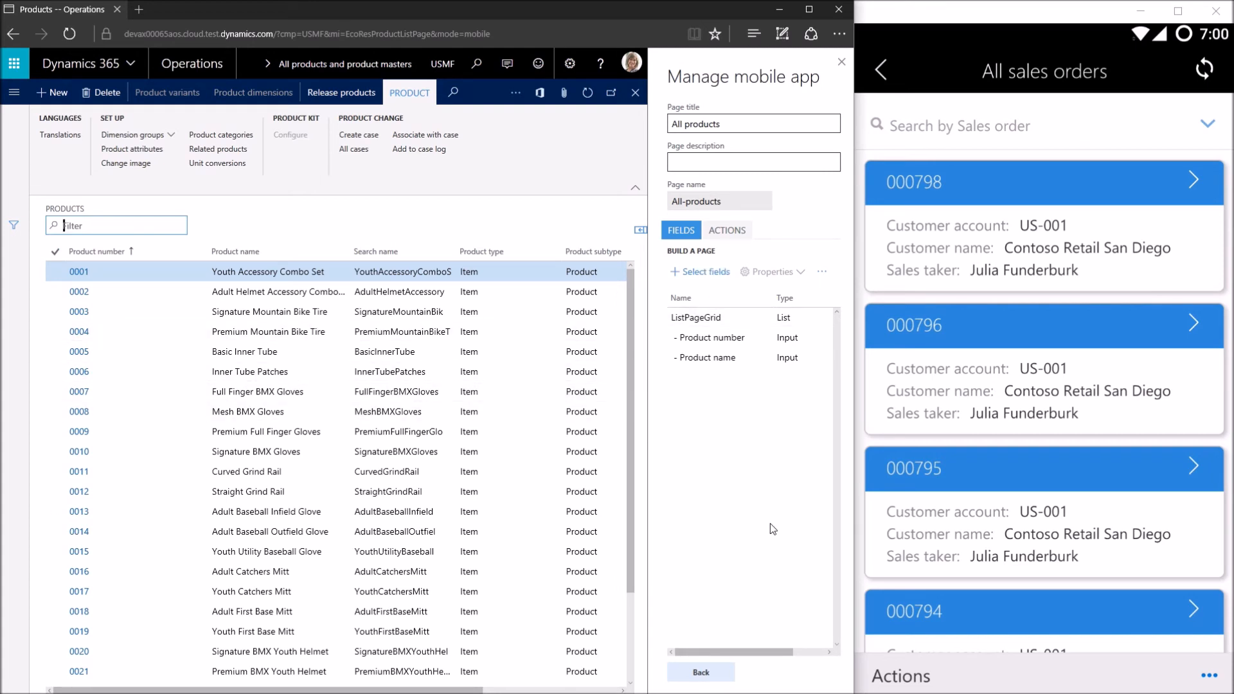
{"action": "left_click", "coordinate": [707, 272]}
{"action": "left_click", "coordinate": [393, 381]}
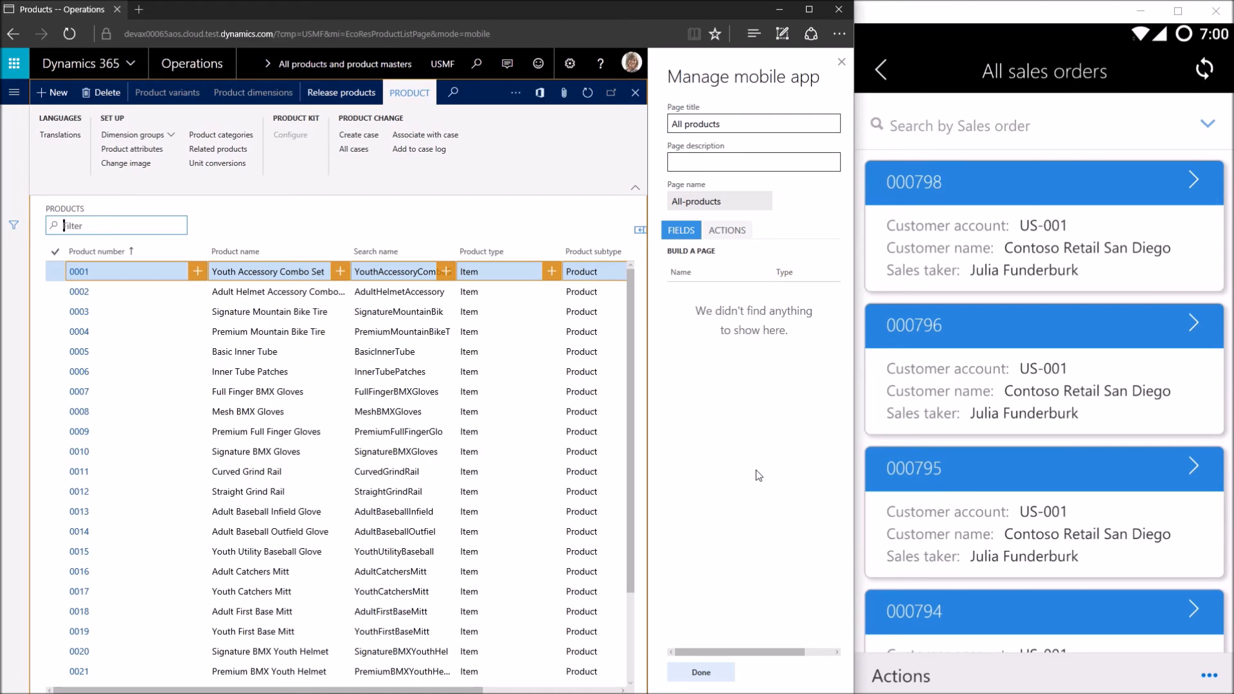
Add a Product number filter field to the products list and apply it with the condition begins with 1.
{"action": "left_click", "coordinate": [13, 226]}
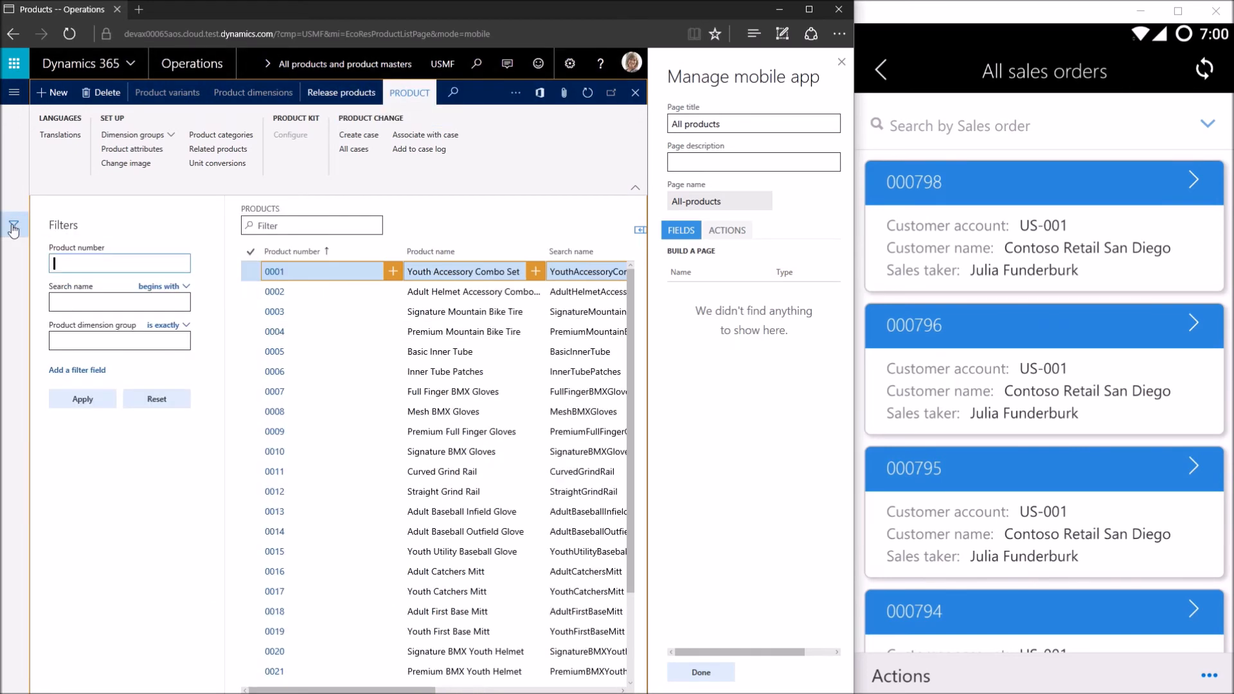
{"action": "left_click", "coordinate": [64, 370]}
{"action": "scroll", "coordinate": [91, 412], "scroll_direction": "down", "scroll_amount": 5}
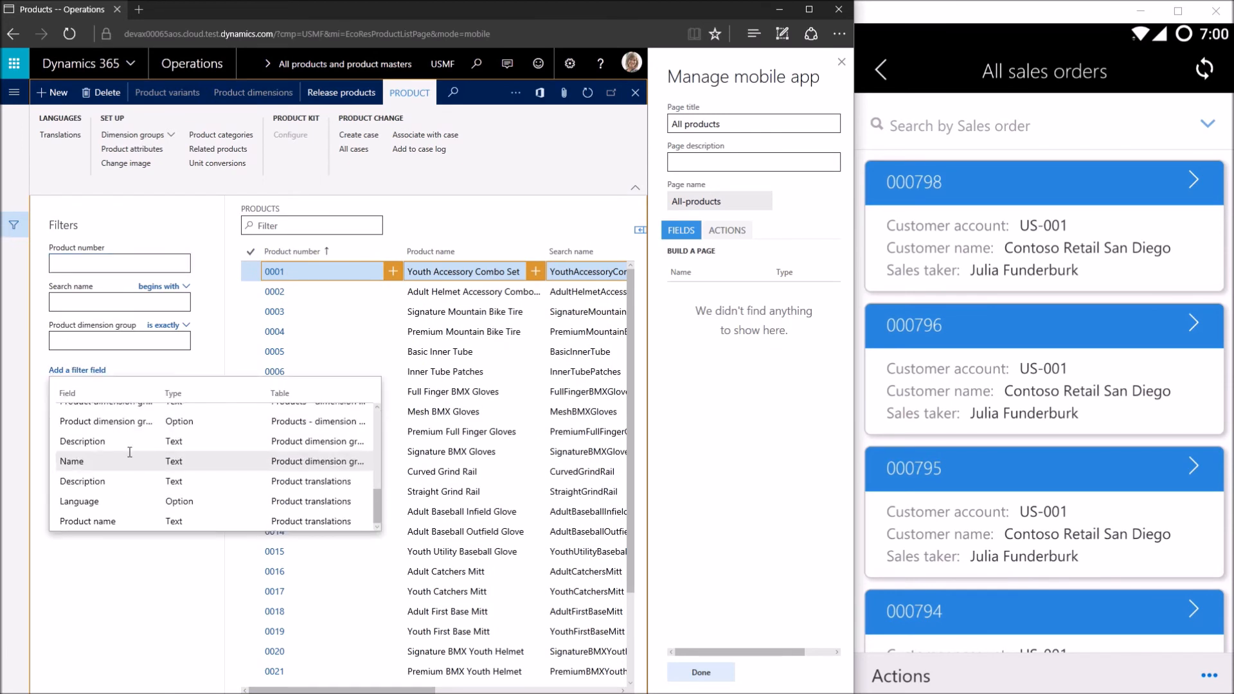
{"action": "scroll", "coordinate": [130, 452], "scroll_direction": "up", "scroll_amount": 3}
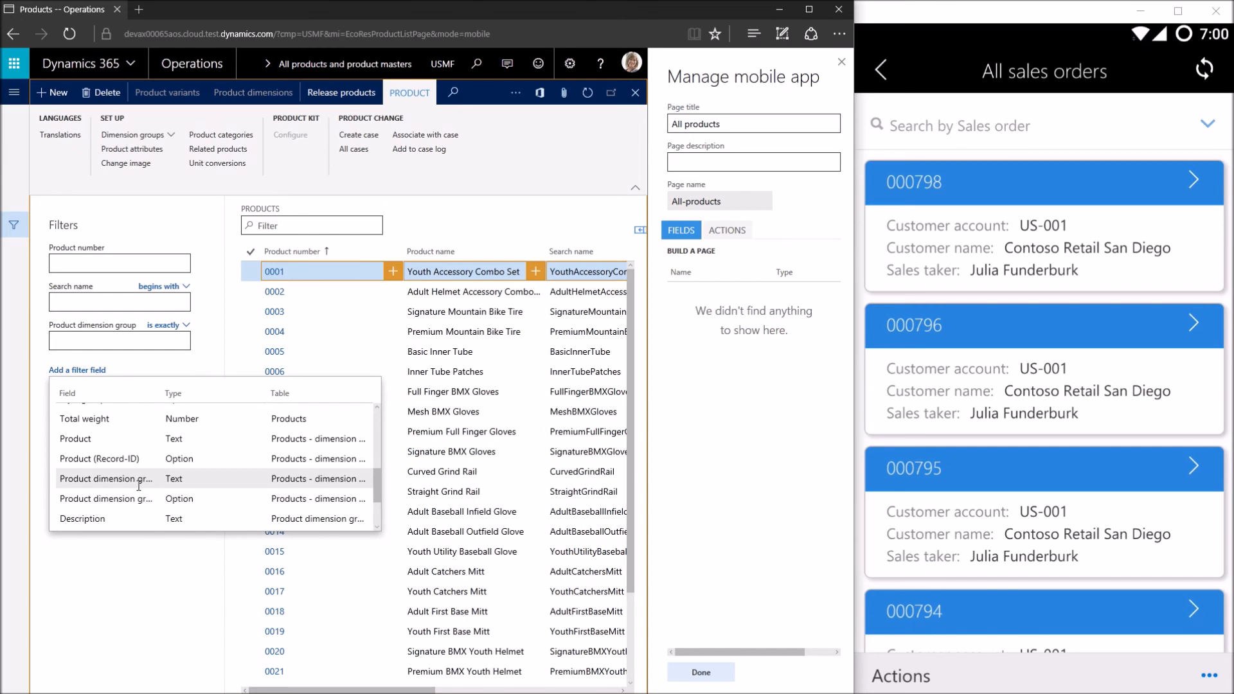
{"action": "scroll", "coordinate": [139, 485], "scroll_direction": "up", "scroll_amount": 2}
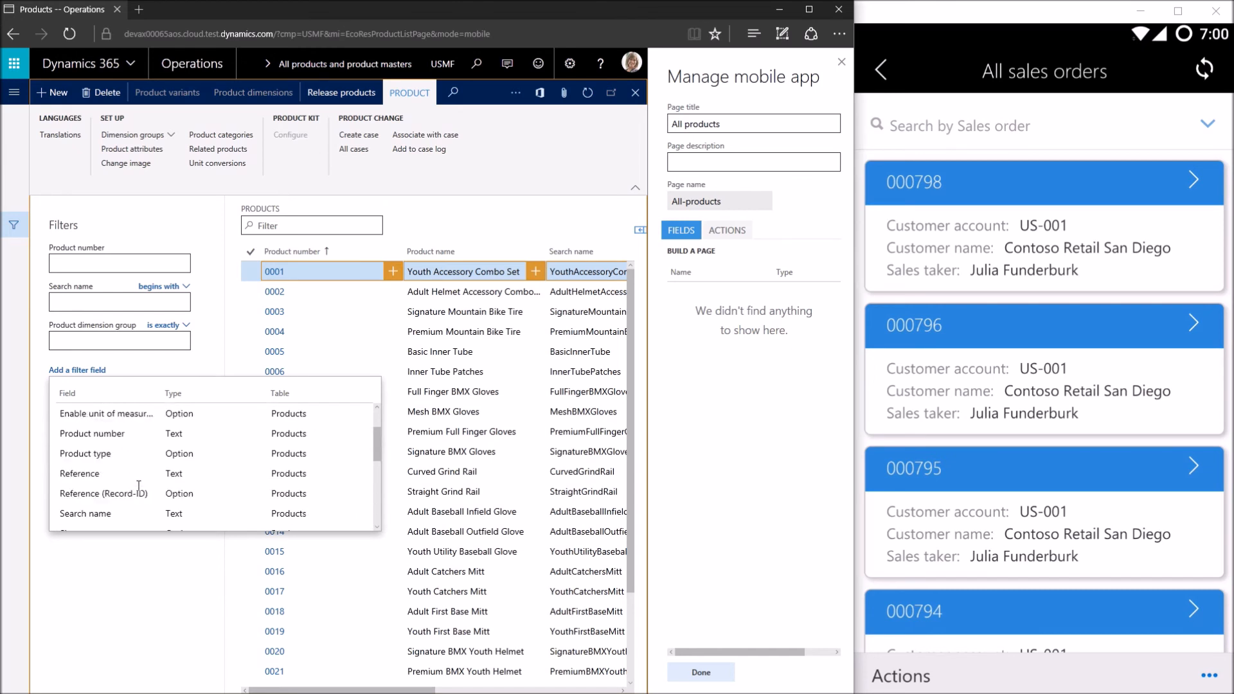
{"action": "left_click", "coordinate": [124, 437]}
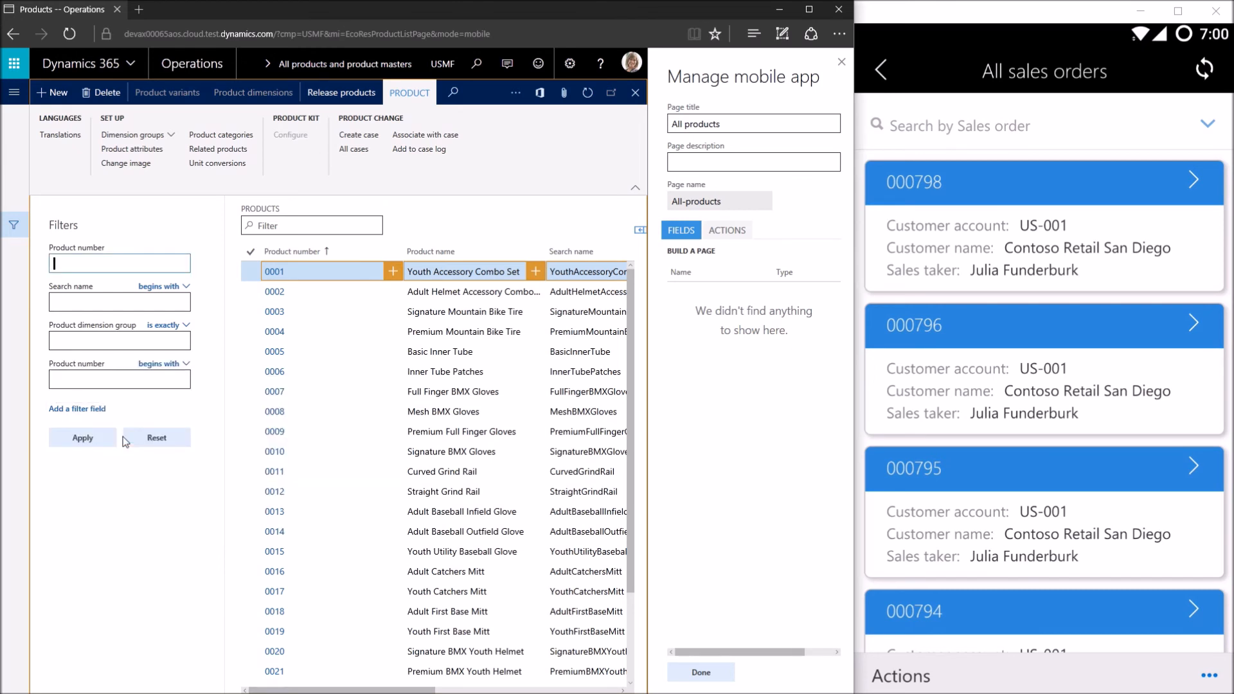
{"action": "type", "text": "1"}
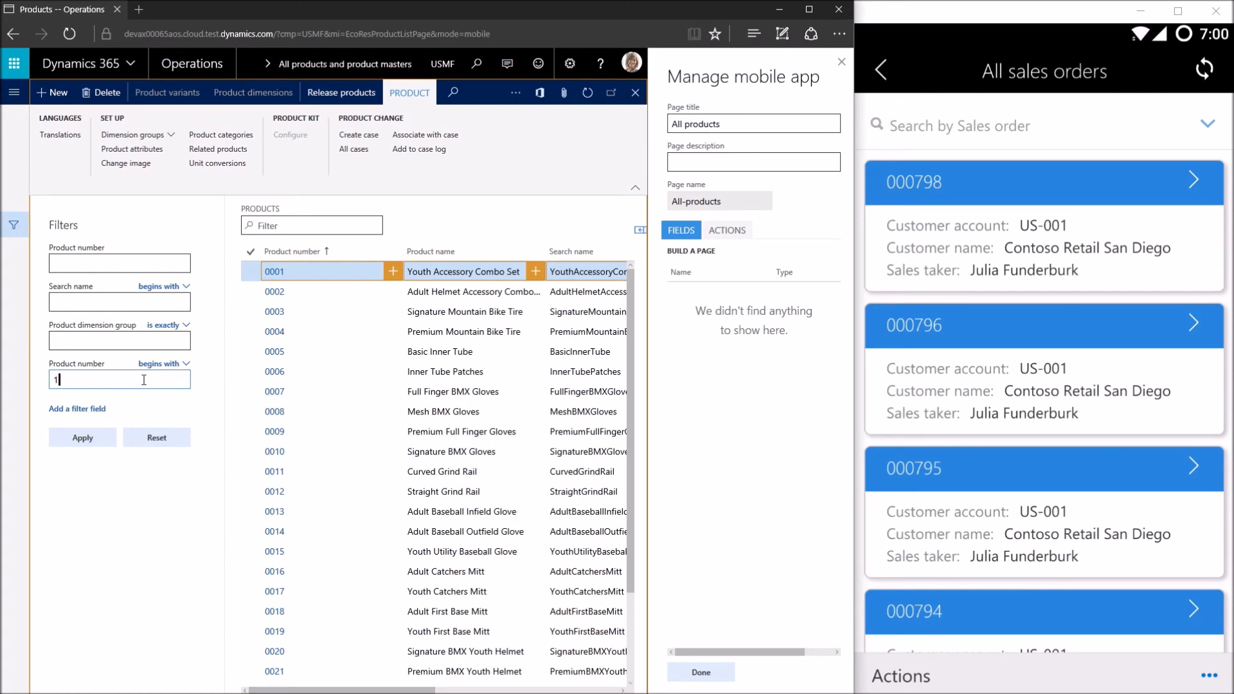
{"action": "left_click", "coordinate": [84, 440]}
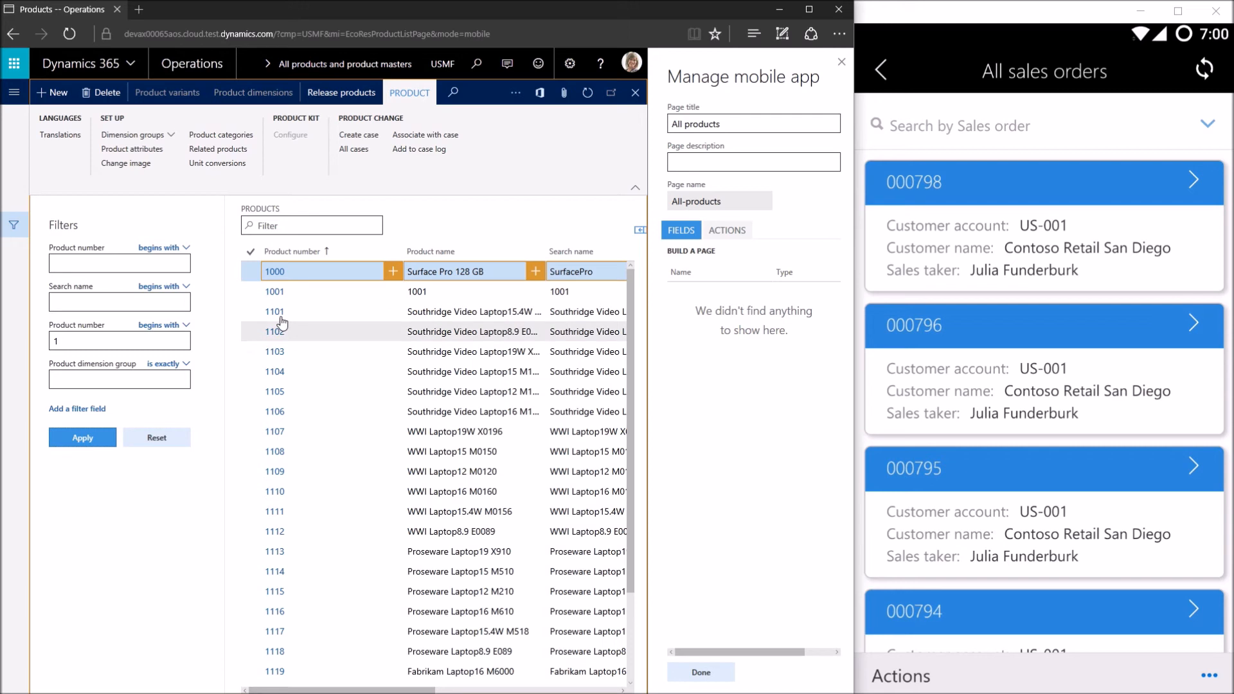
Add the Product number and Product name columns to the All products mobile page and finish the field selection.
{"action": "left_click", "coordinate": [393, 270]}
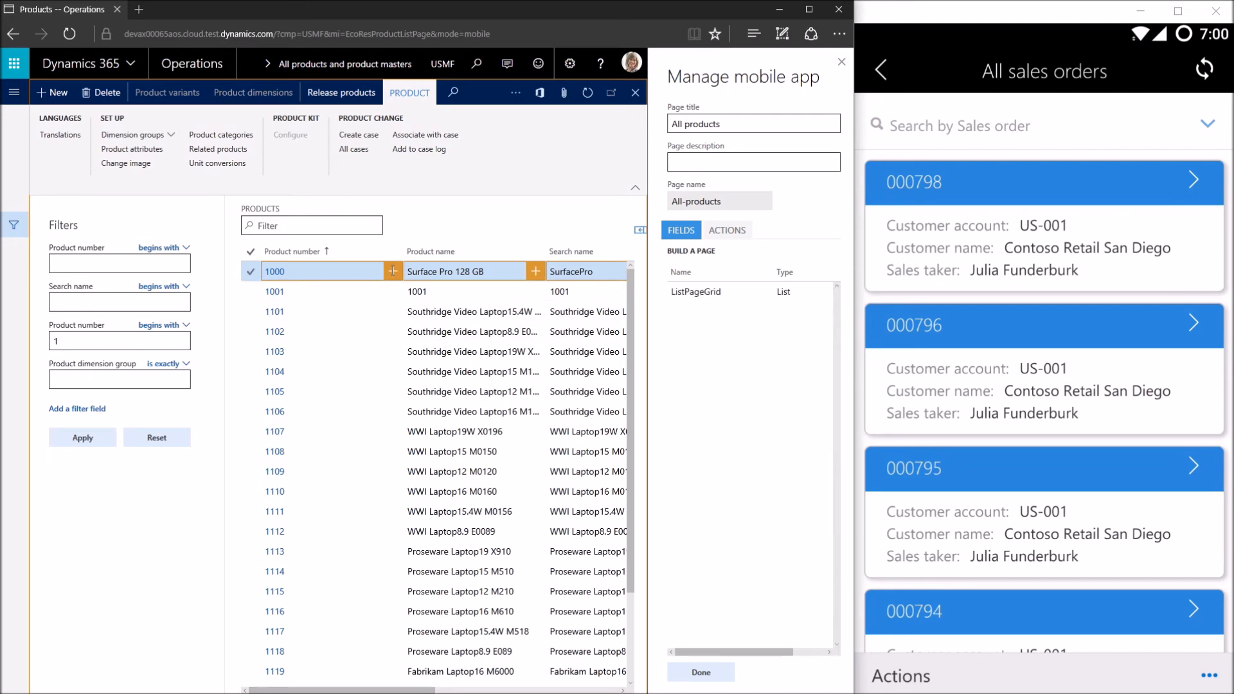
{"action": "left_click", "coordinate": [536, 271]}
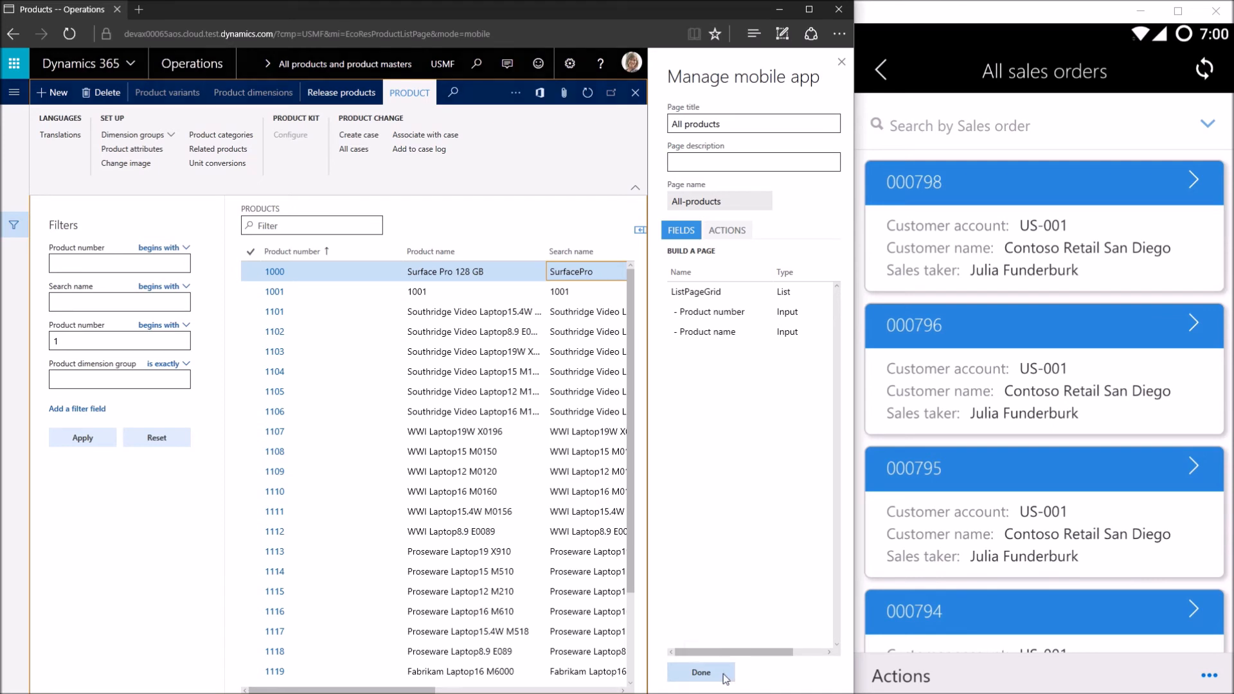
{"action": "left_click", "coordinate": [701, 672]}
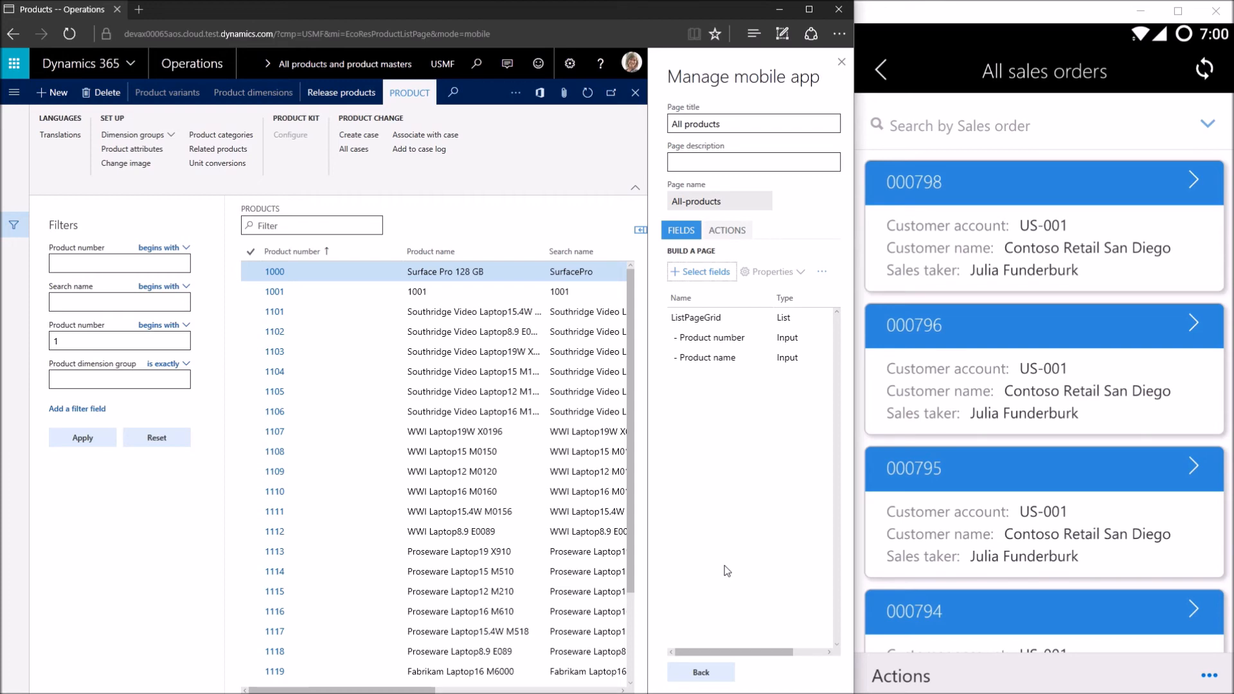
Finish and save the mobile workspace, replacing the existing one, and return to the Sales order management page list in the mobile app.
{"action": "left_click", "coordinate": [726, 678]}
{"action": "left_click", "coordinate": [712, 681]}
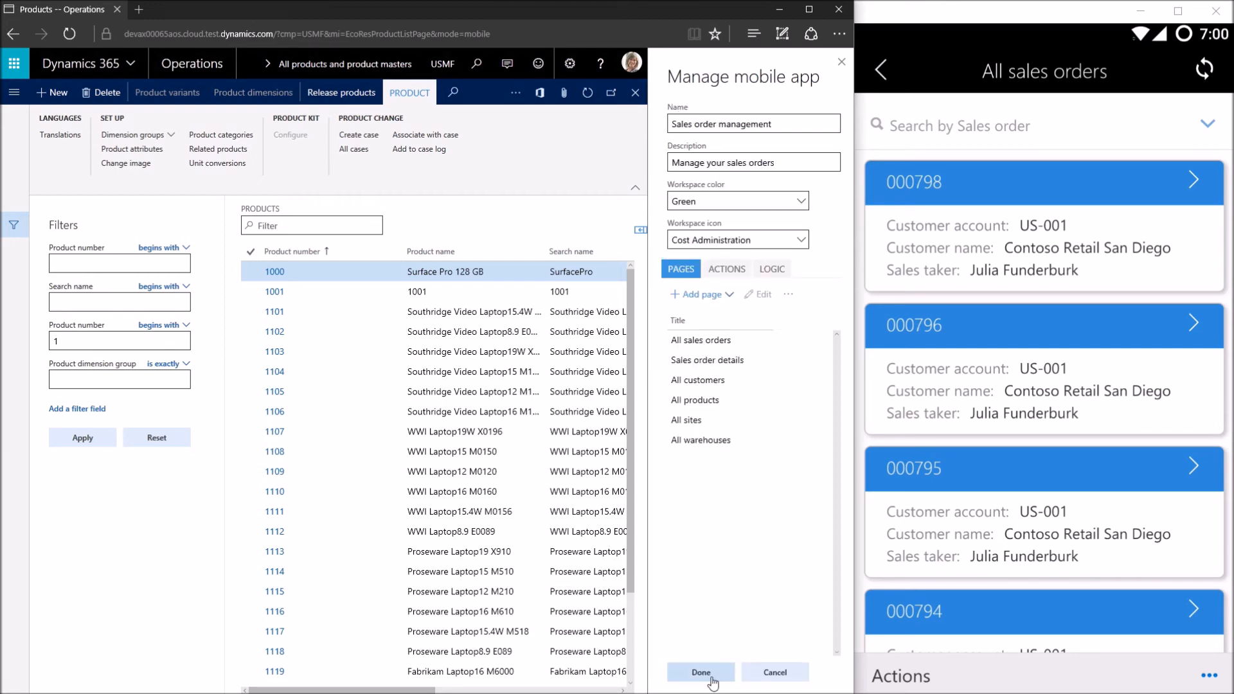
{"action": "left_click", "coordinate": [712, 678]}
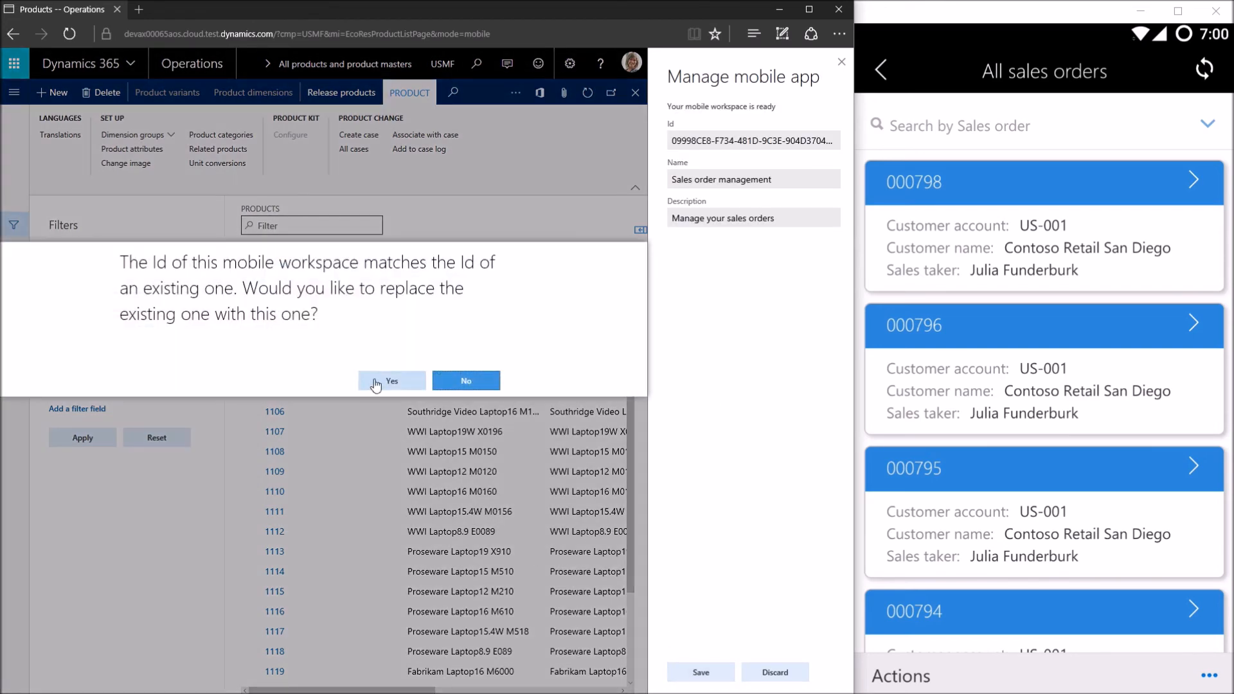
{"action": "left_click", "coordinate": [386, 380]}
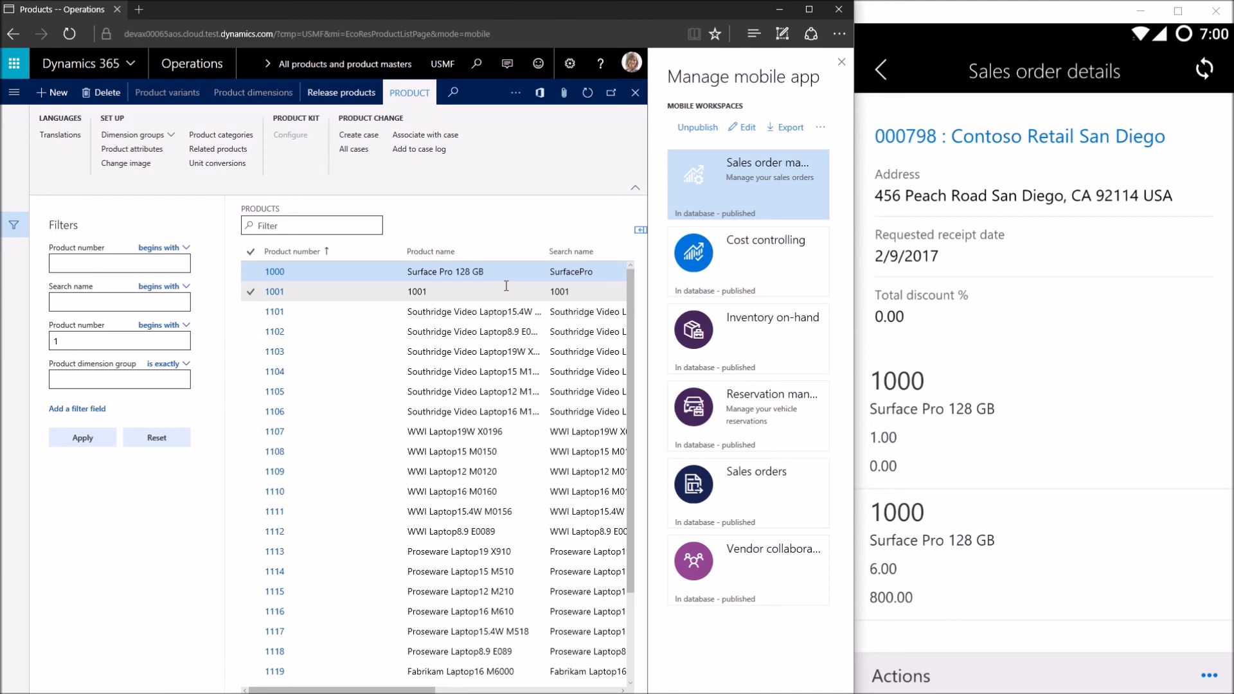
{"action": "left_click", "coordinate": [886, 67]}
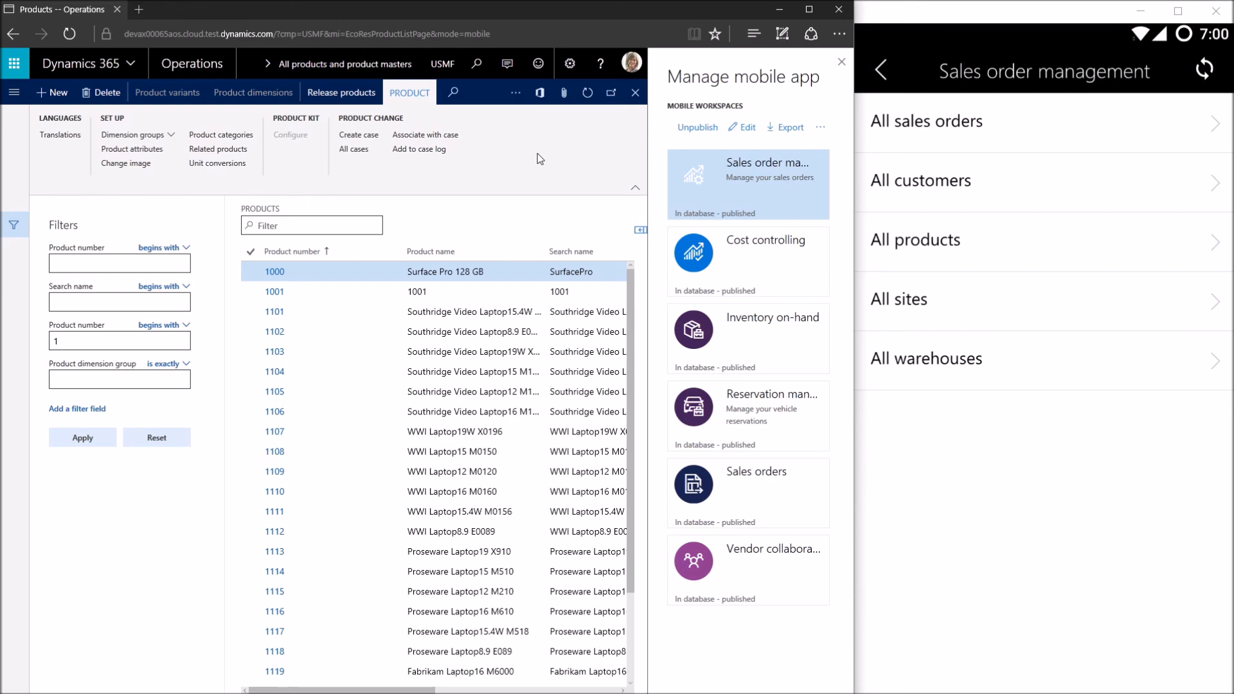
In SalesOrderManagement.js in Visual Studio Code, add a metadataService.hideNavigation() call with an empty string argument after the configureLookup call in workspaceInitialization.
{"action": "key", "text": "alt+Tab"}
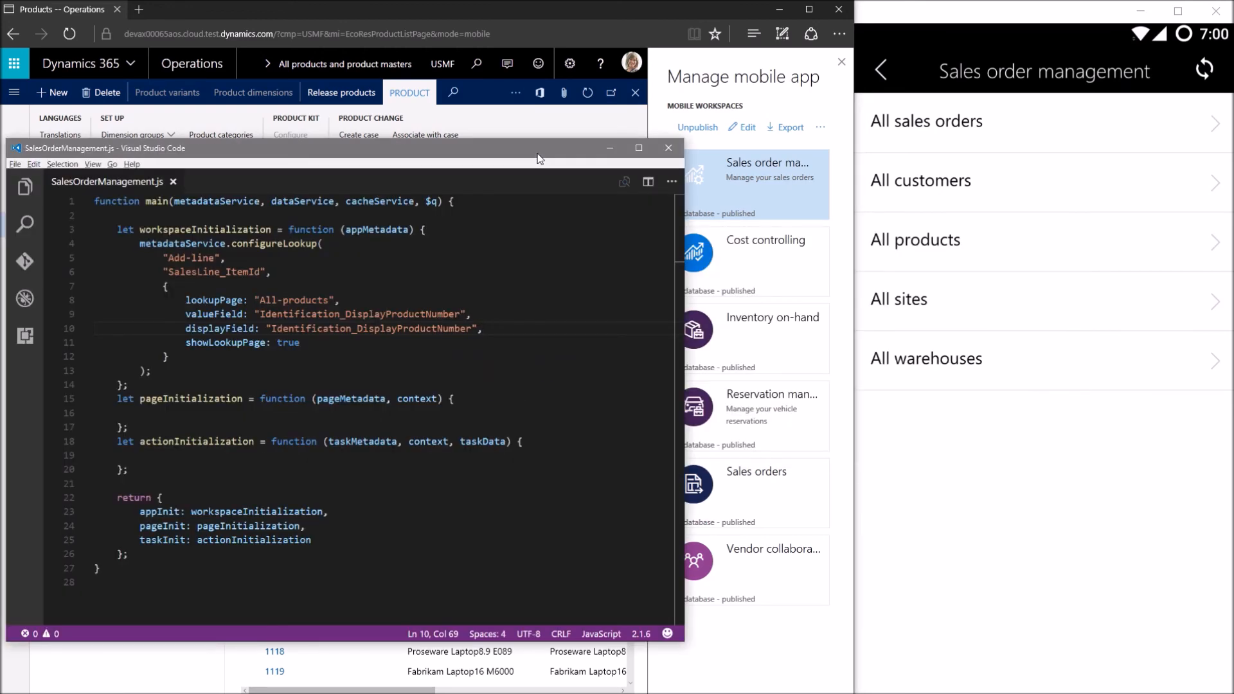
{"action": "double_click", "coordinate": [212, 230]}
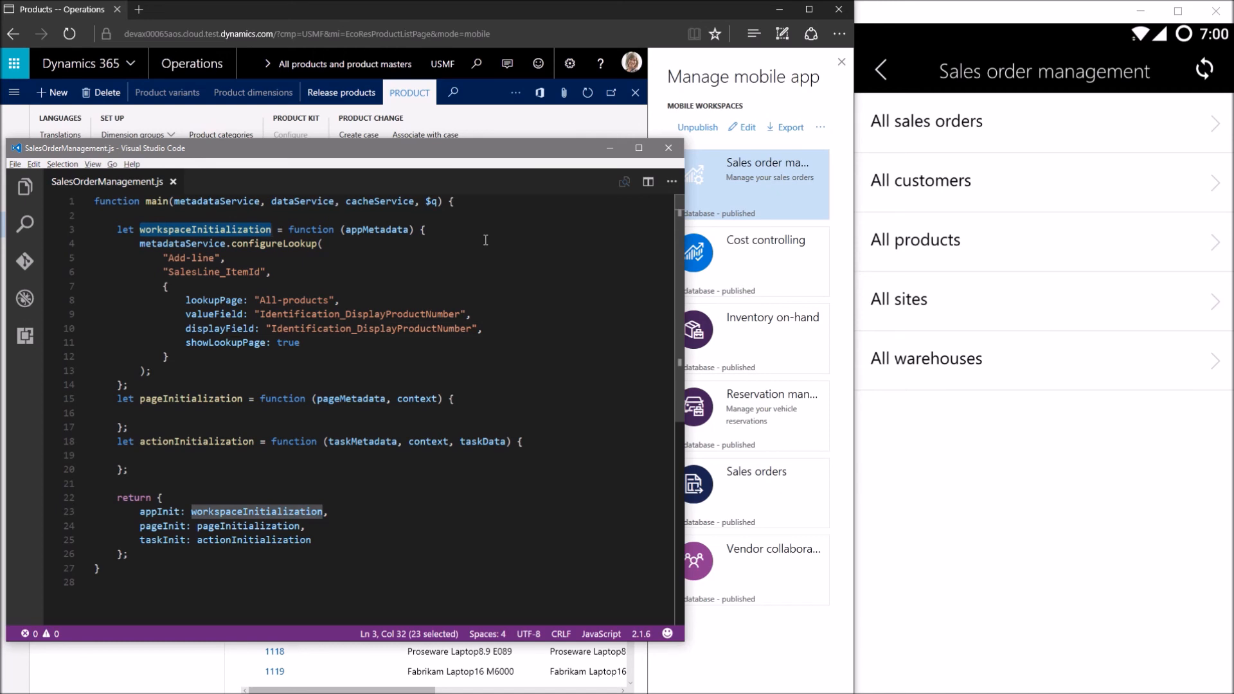
{"action": "left_click", "coordinate": [181, 372]}
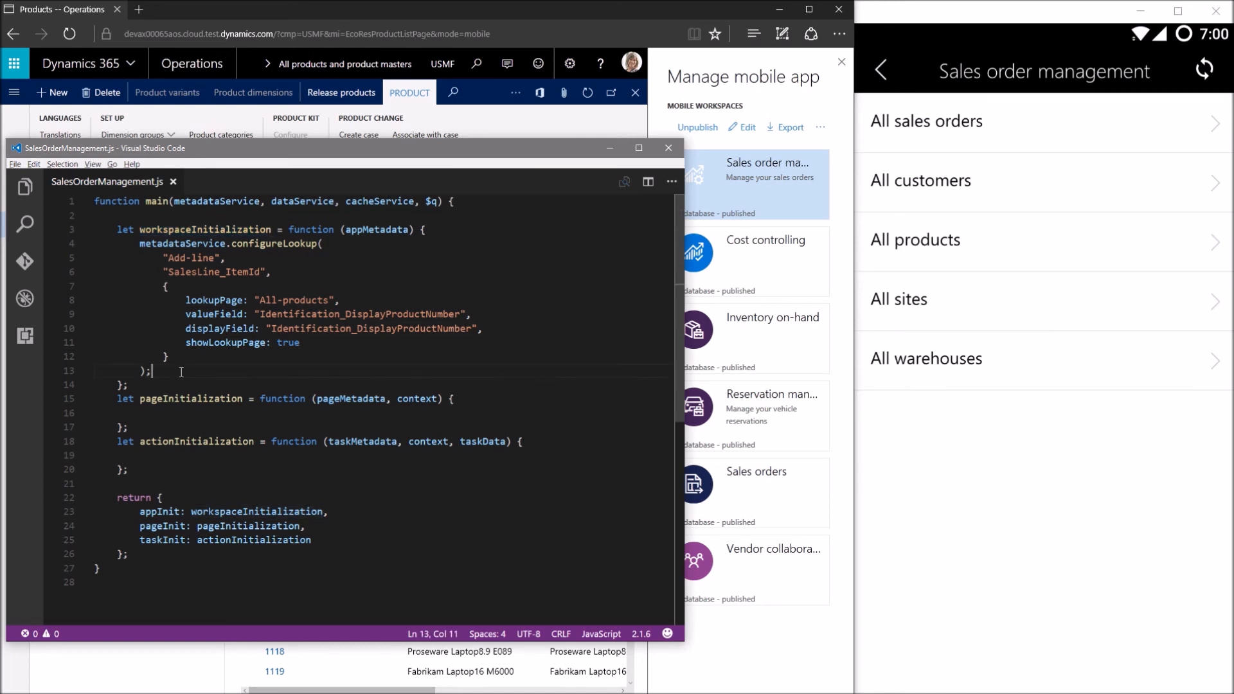
{"action": "key", "text": "Return"}
{"action": "key", "text": "Return"}
{"action": "type", "text": "metad"}
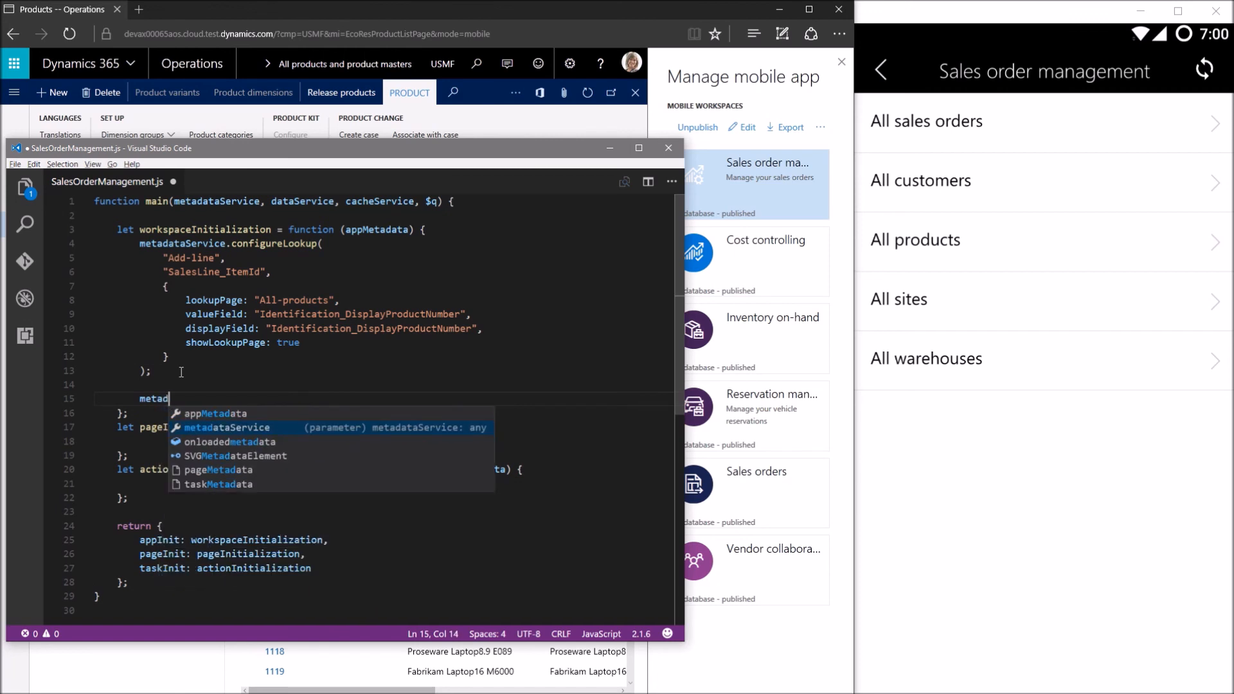
{"action": "type", "text": "ataService"}
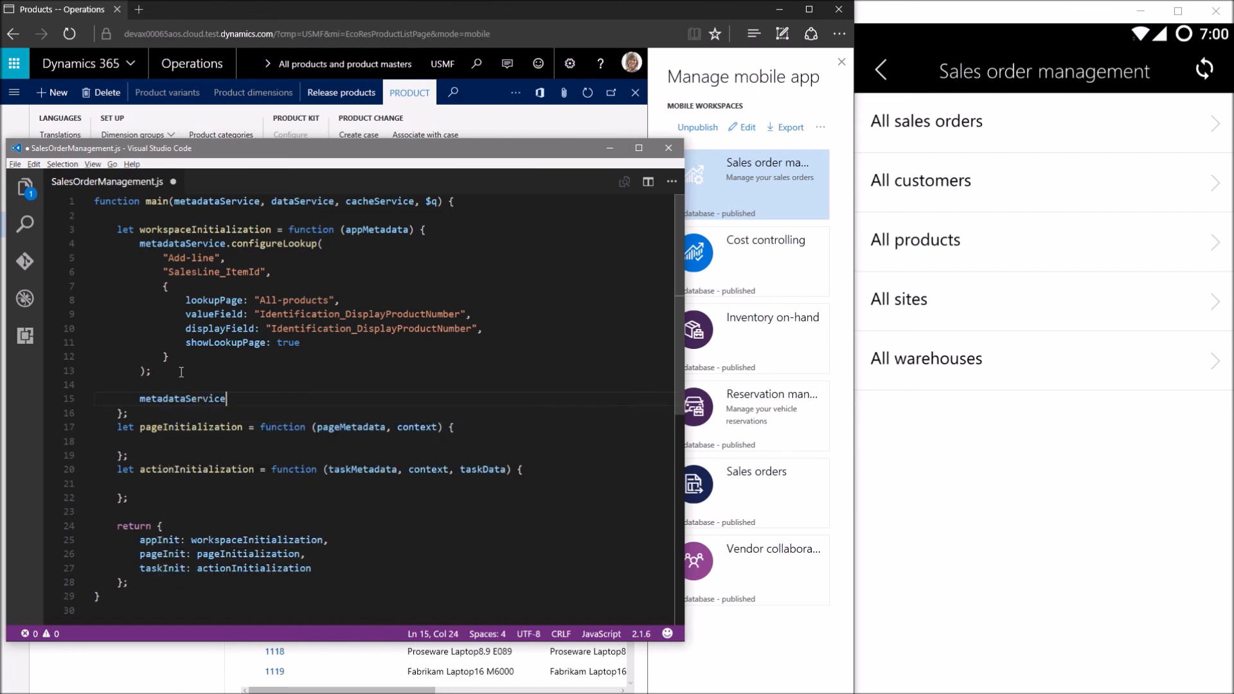
{"action": "type", "text": ".hideNavigation();"}
{"action": "key", "text": "Left"}
{"action": "key", "text": "Left"}
{"action": "key", "text": "Return"}
{"action": "type", "text": "\""}
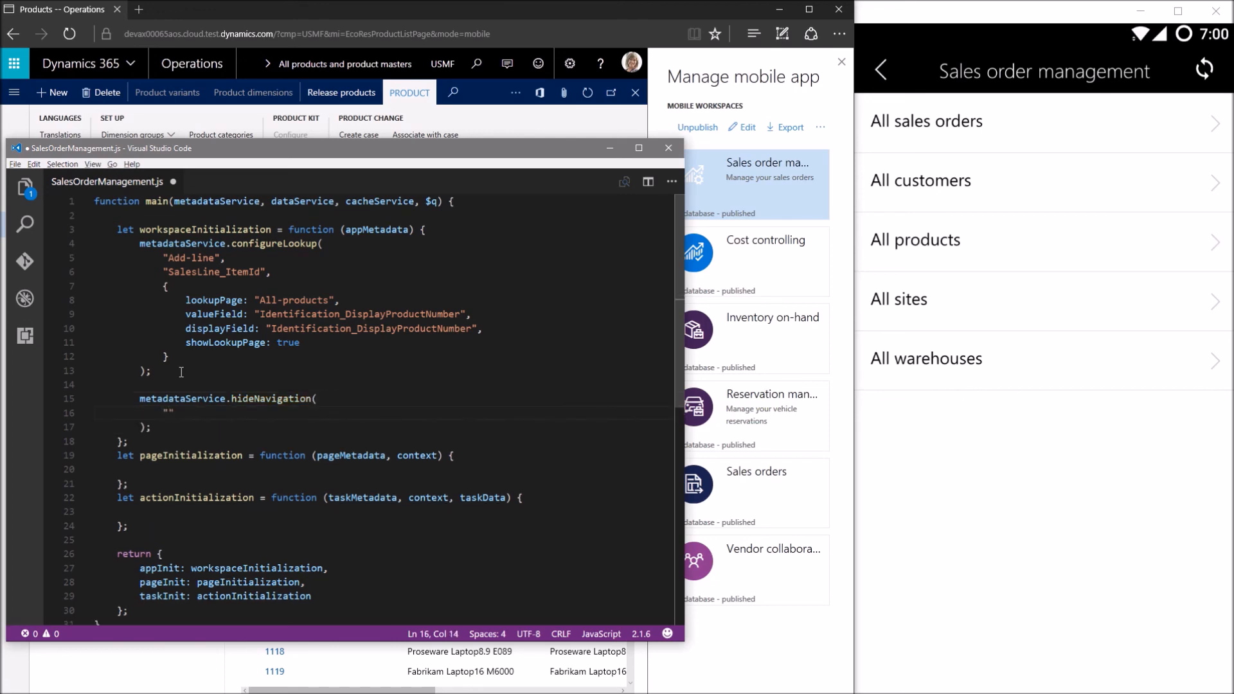
Copy the page name All-customers from the workspace's All customers page and insert it as the first hideNavigation argument.
{"action": "left_click", "coordinate": [745, 127]}
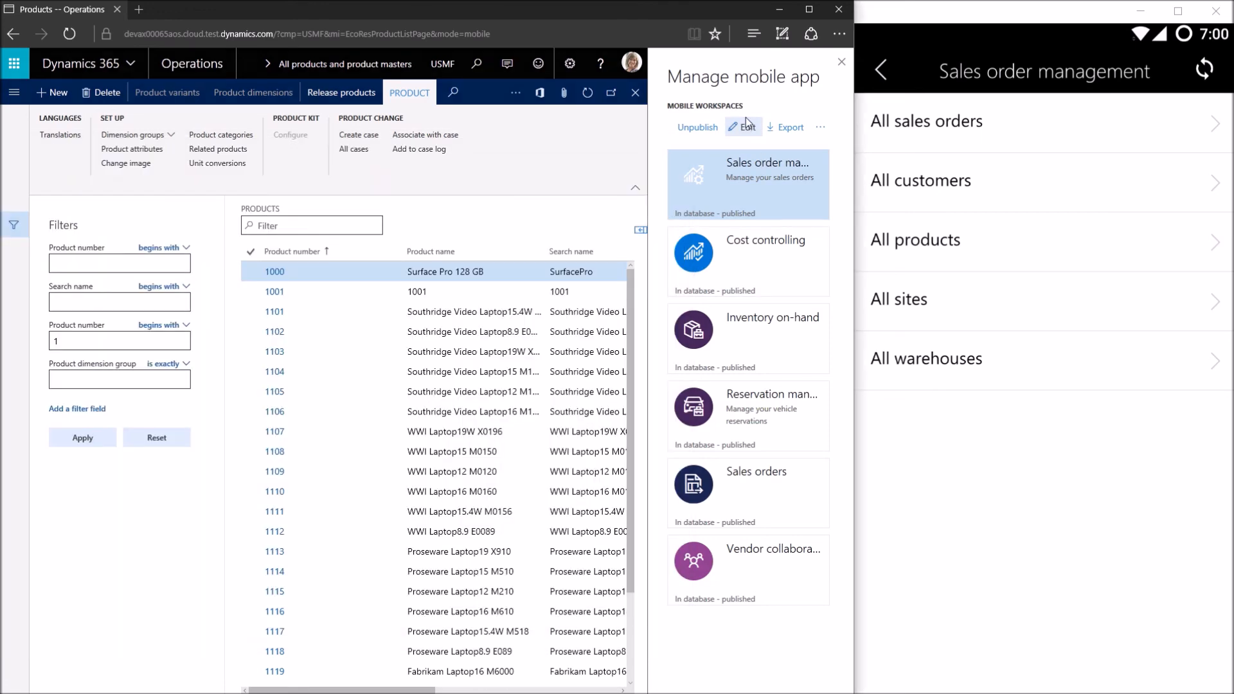
{"action": "left_click", "coordinate": [703, 380]}
{"action": "left_click", "coordinate": [761, 294]}
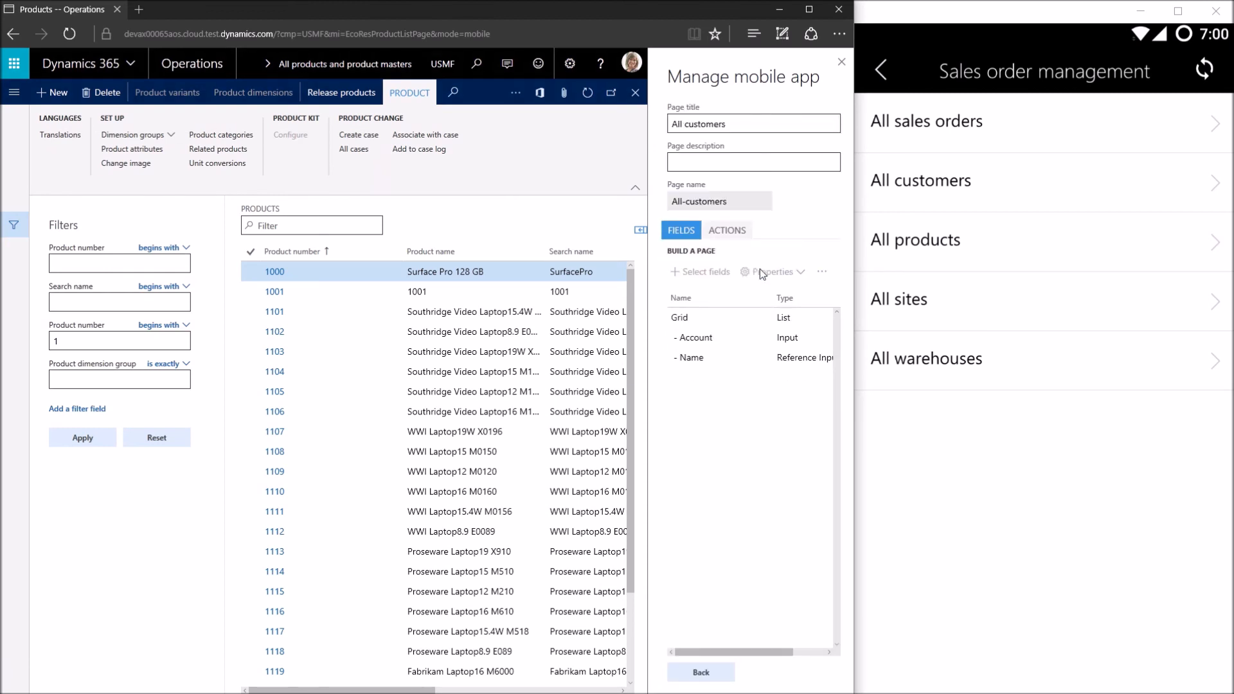
{"action": "triple_click", "coordinate": [740, 200]}
{"action": "key", "text": "ctrl+c"}
{"action": "key", "text": "alt+Tab"}
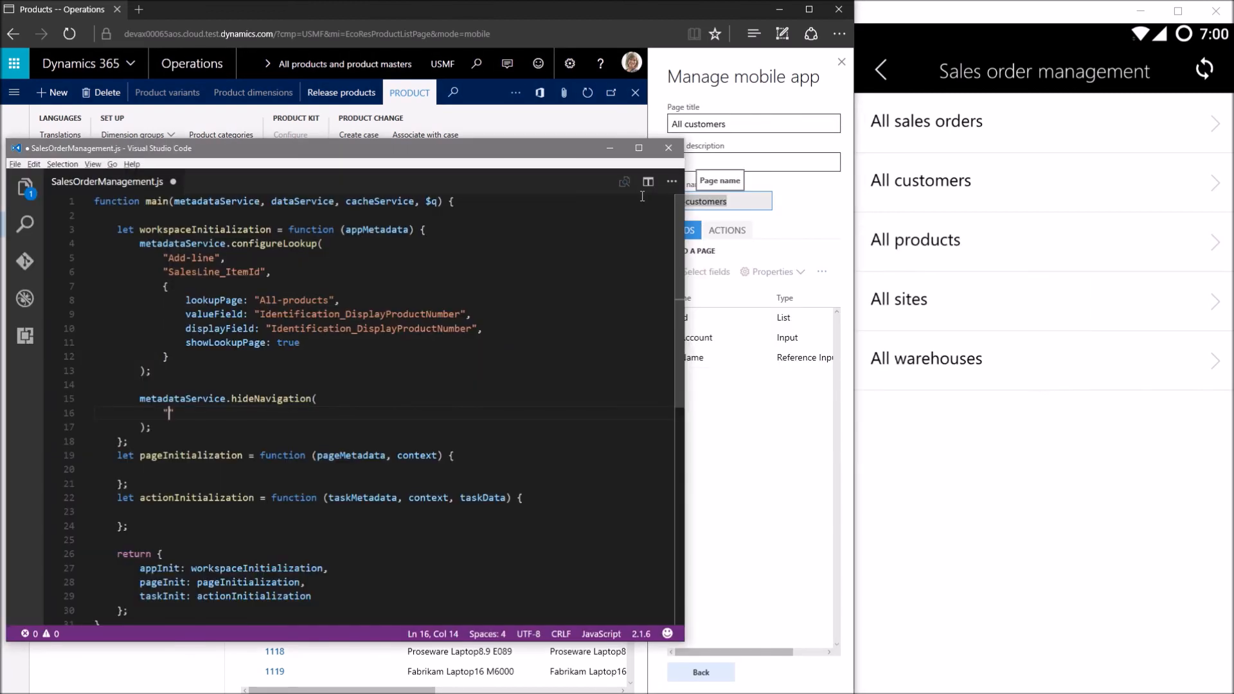
{"action": "key", "text": "ctrl+v"}
{"action": "key", "text": "End"}
{"action": "type", "text": ","}
{"action": "key", "text": "Return"}
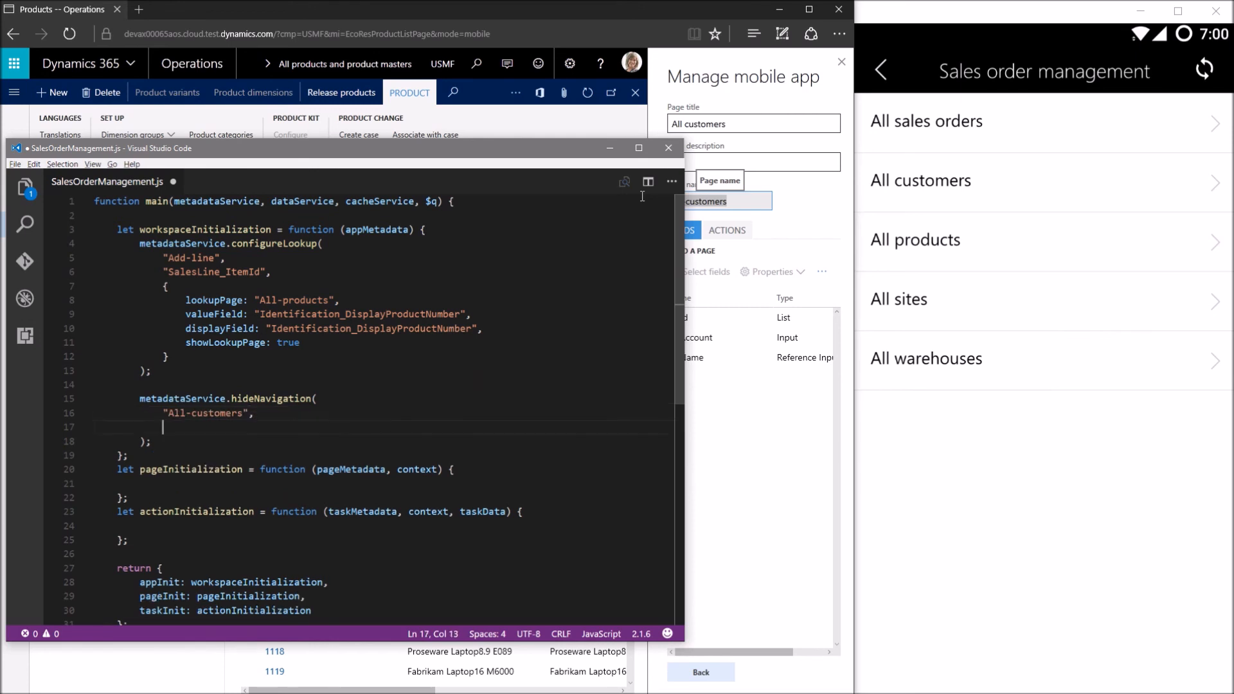
Add "All-products", "All-sites" and "All-warehouses" as further hideNavigation arguments and save the script.
{"action": "type", "text": "\"All-products"}
{"action": "key", "text": "End"}
{"action": "type", "text": ","}
{"action": "key", "text": "Return"}
{"action": "type", "text": "\""}
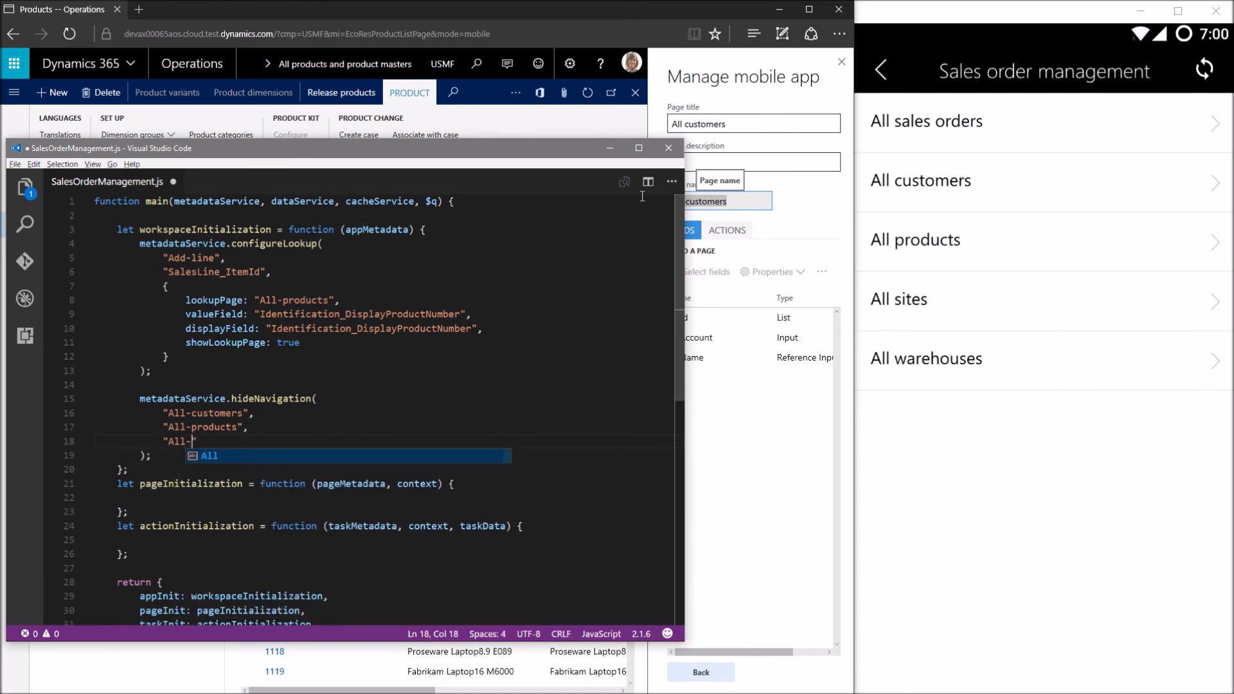
{"action": "type", "text": "All-sites"}
{"action": "key", "text": "End"}
{"action": "type", "text": ","}
{"action": "key", "text": "Return"}
{"action": "type", "text": "\"All-"}
{"action": "type", "text": "warehouses"}
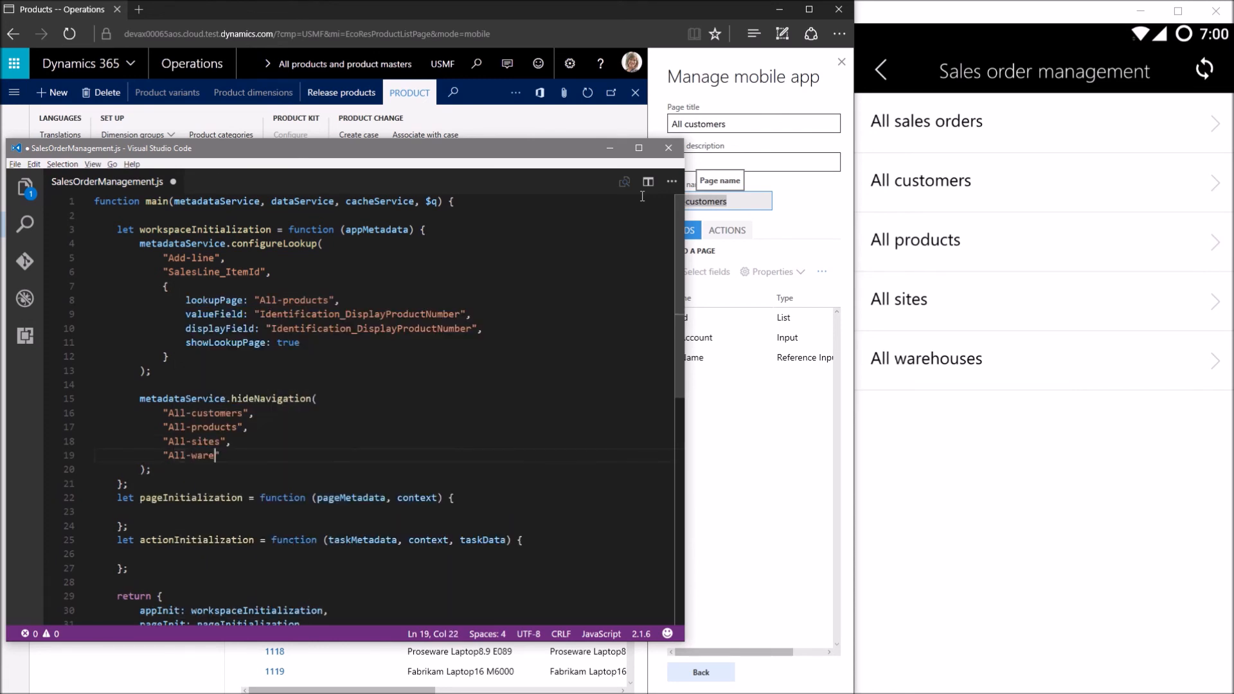
{"action": "key", "text": "End"}
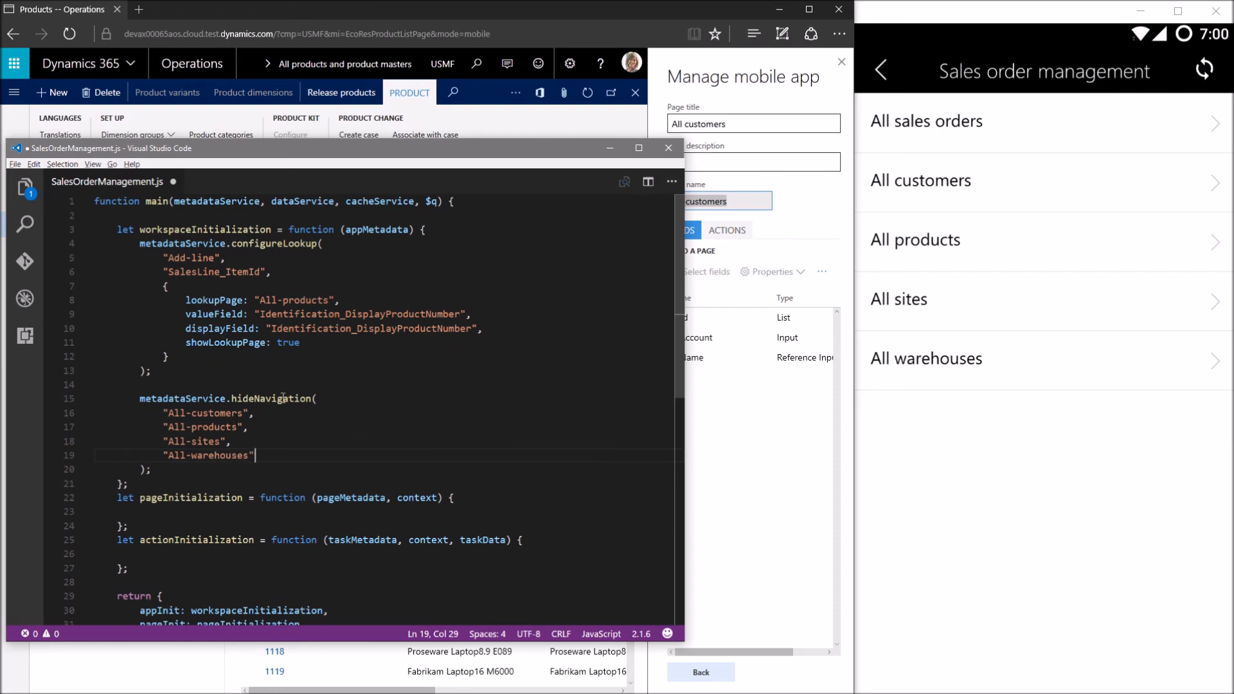
{"action": "left_click", "coordinate": [212, 400]}
{"action": "left_click", "coordinate": [311, 426]}
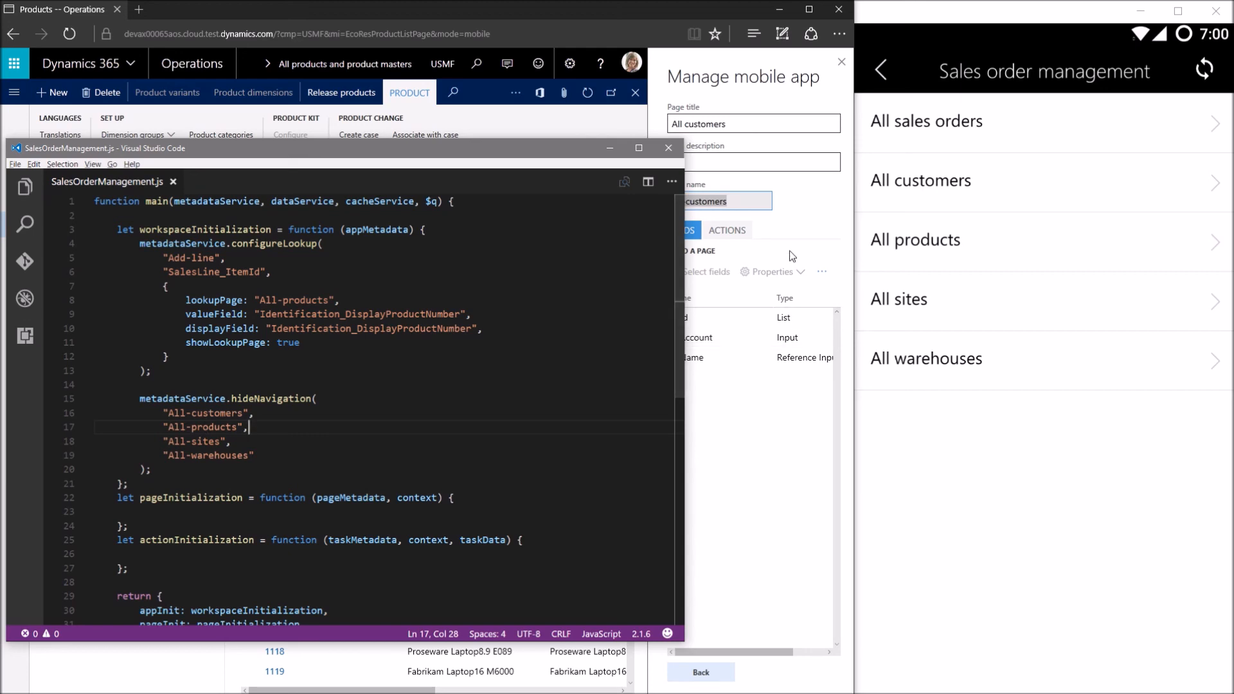
Return from the All customers page to the workspace settings and upload the edited SalesOrderManagement.js as its logic file.
{"action": "left_click", "coordinate": [765, 491]}
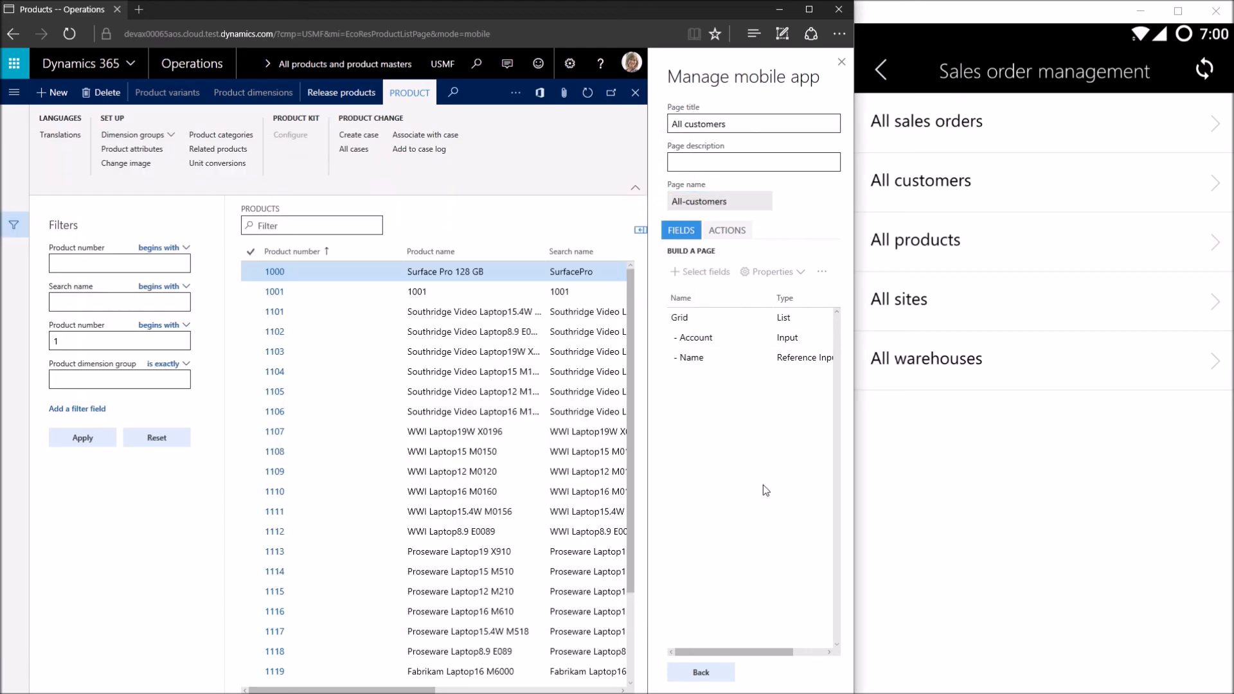
{"action": "left_click", "coordinate": [716, 675]}
{"action": "left_click", "coordinate": [774, 270]}
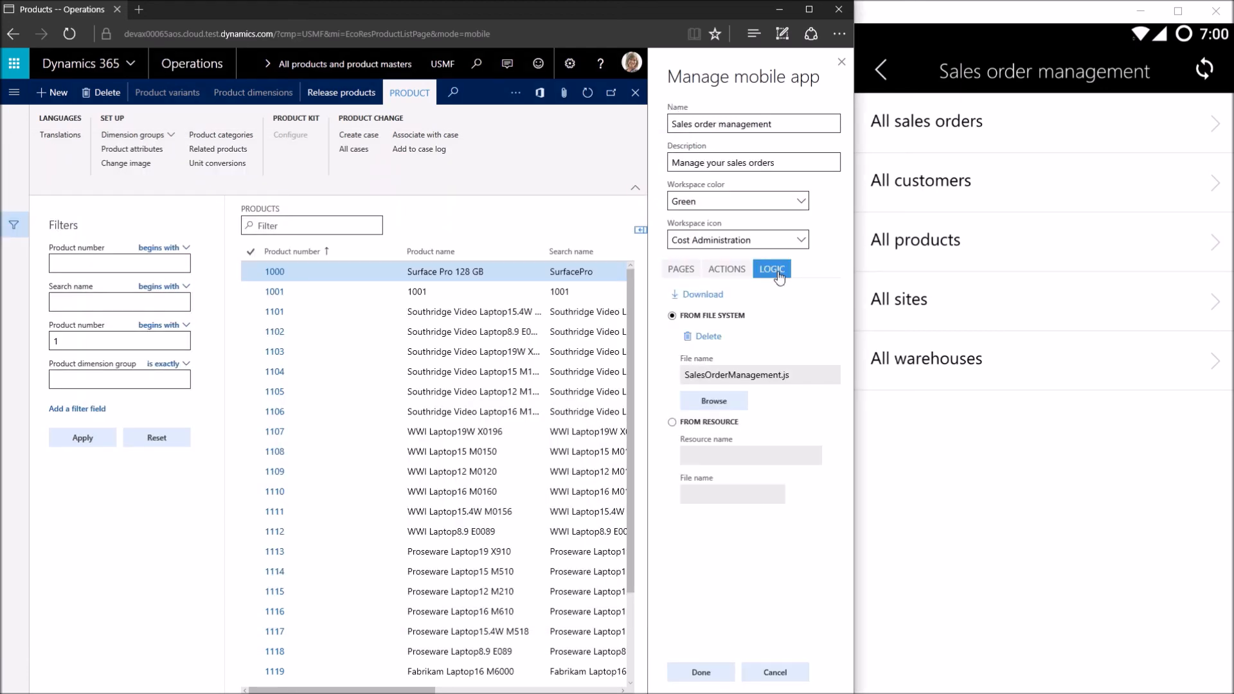
{"action": "left_click", "coordinate": [720, 409]}
{"action": "left_click", "coordinate": [181, 94]}
{"action": "left_click", "coordinate": [330, 309]}
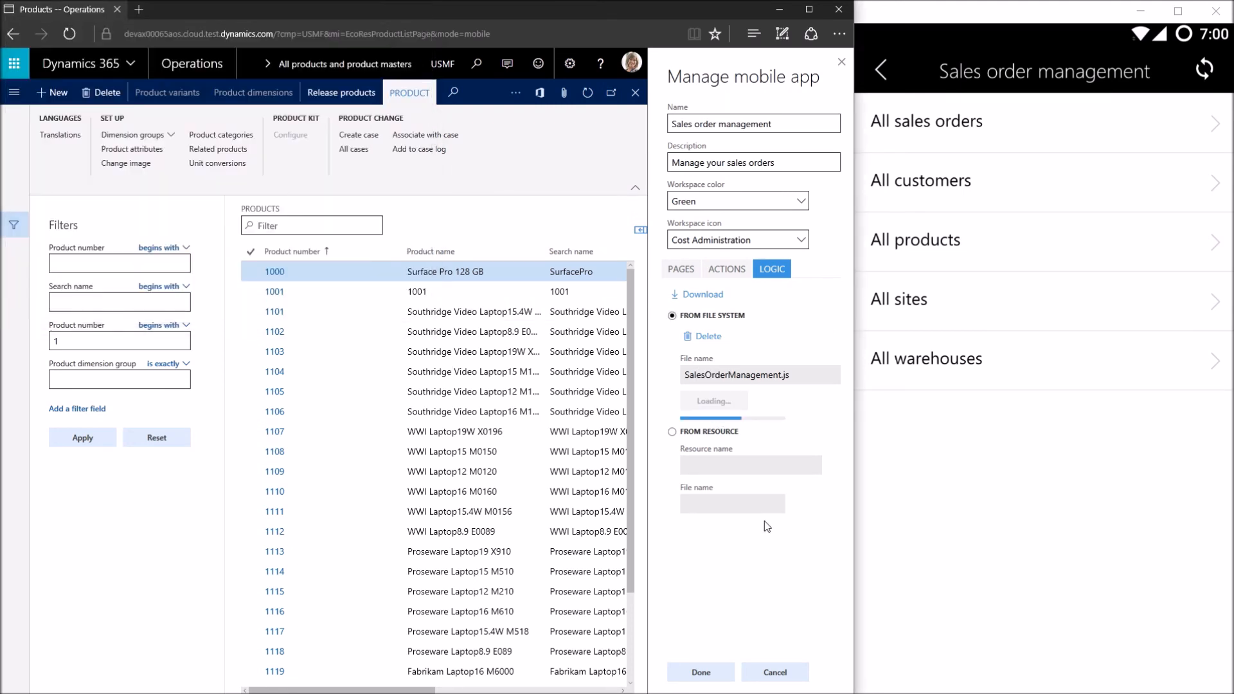
Finish and save the updated workspace, and reopen Sales order management in the mobile app to reload its pages.
{"action": "left_click", "coordinate": [710, 671]}
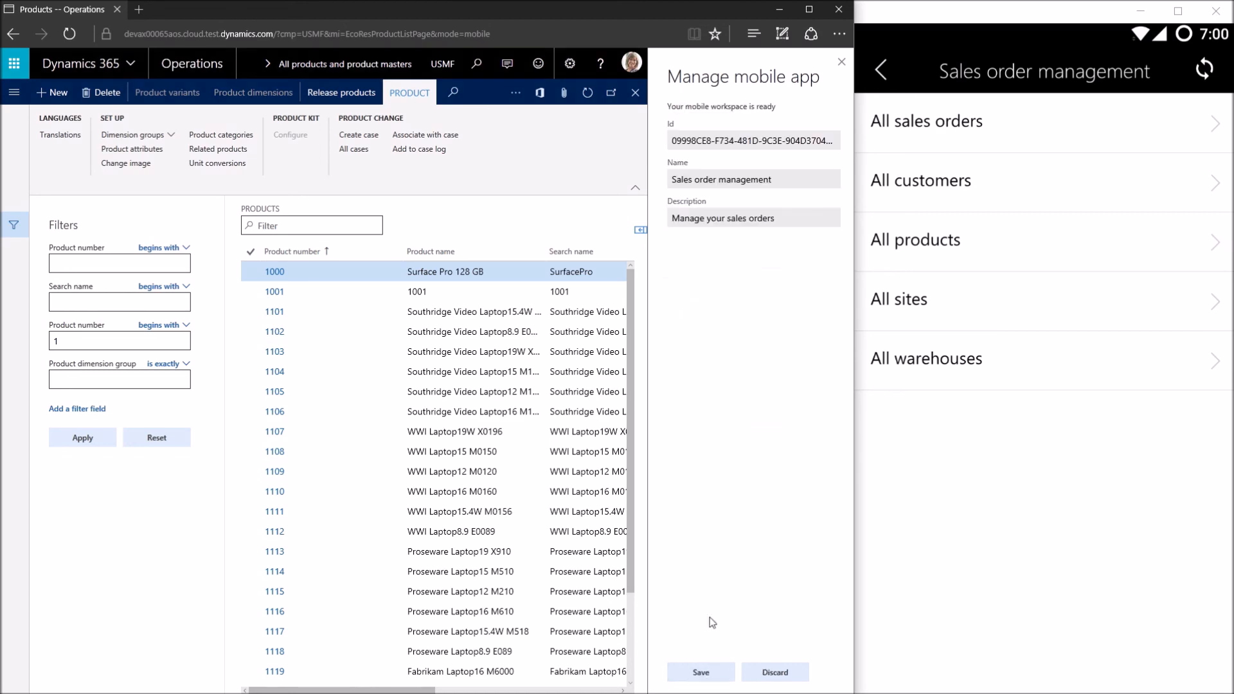
{"action": "left_click", "coordinate": [725, 676]}
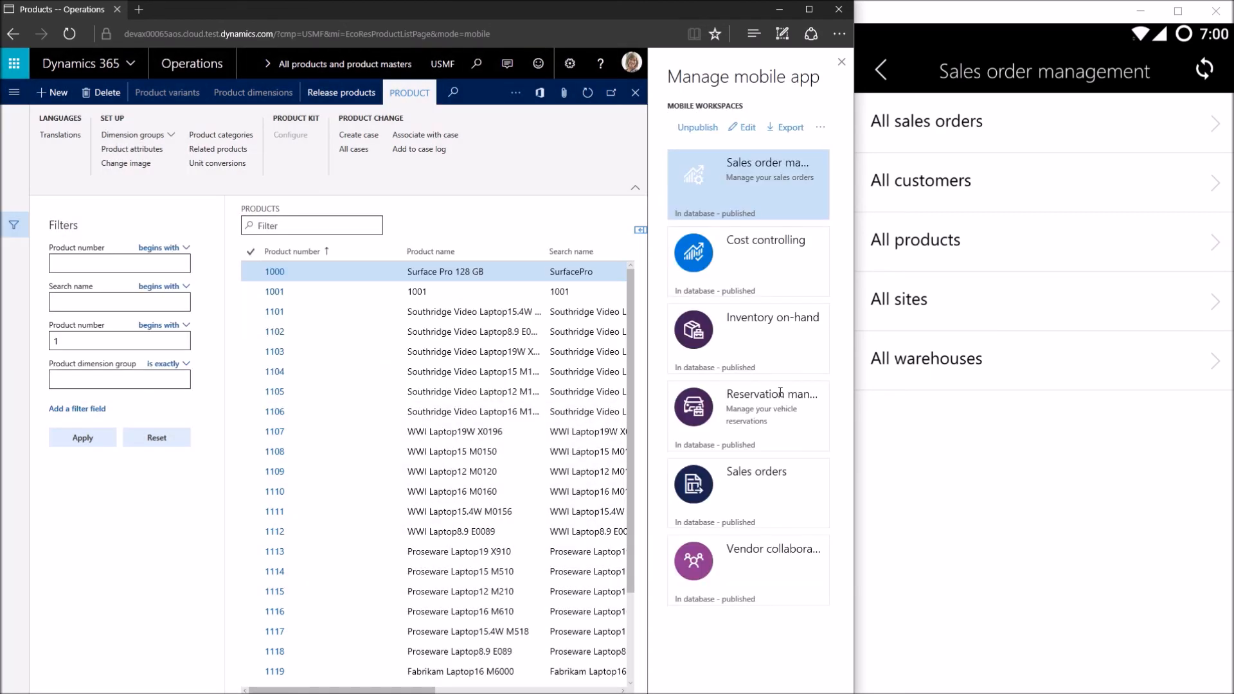
{"action": "left_click_drag", "start_coordinate": [939, 179], "coordinate": [978, 587]}
{"action": "left_click", "coordinate": [880, 70]}
{"action": "left_click", "coordinate": [1028, 565]}
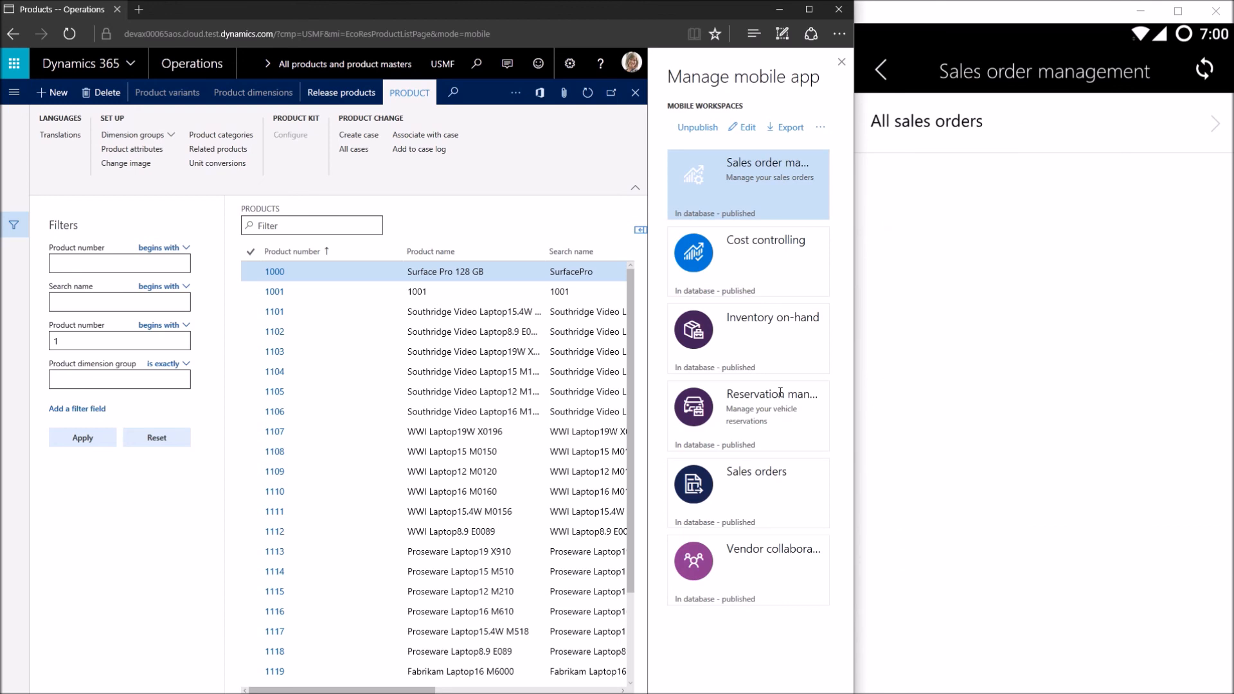